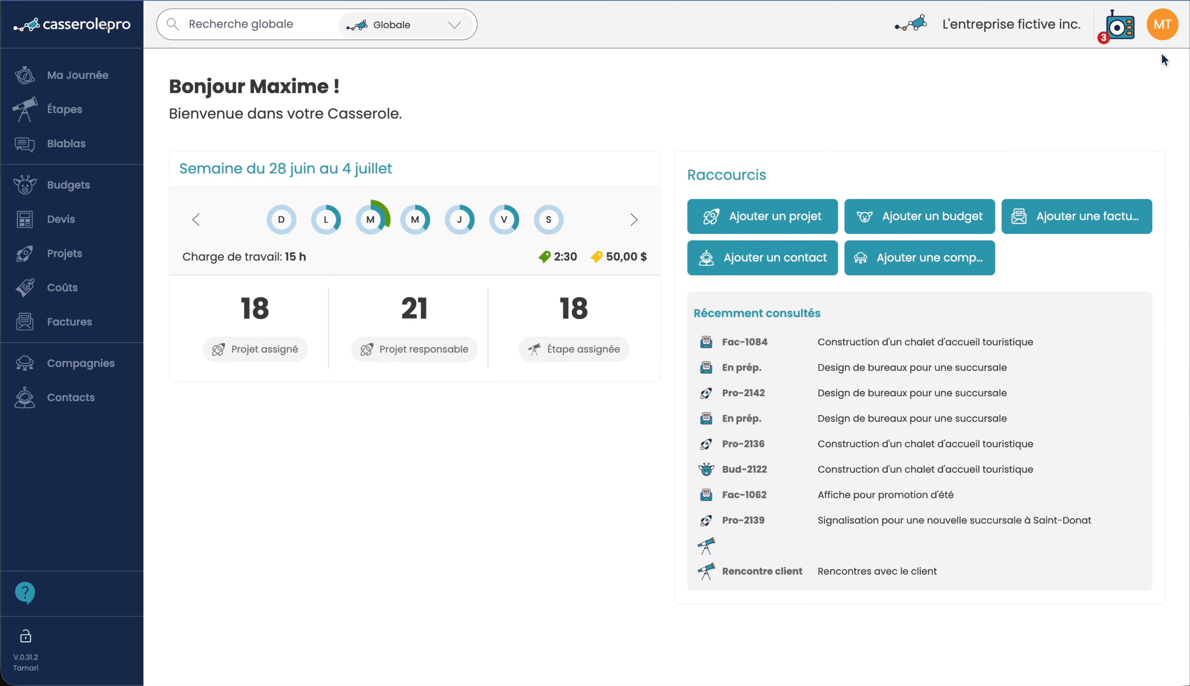
# Step: Open the progressive billing (Facturation progressive) section of the organisation's settings
pyautogui.click(1161, 36)
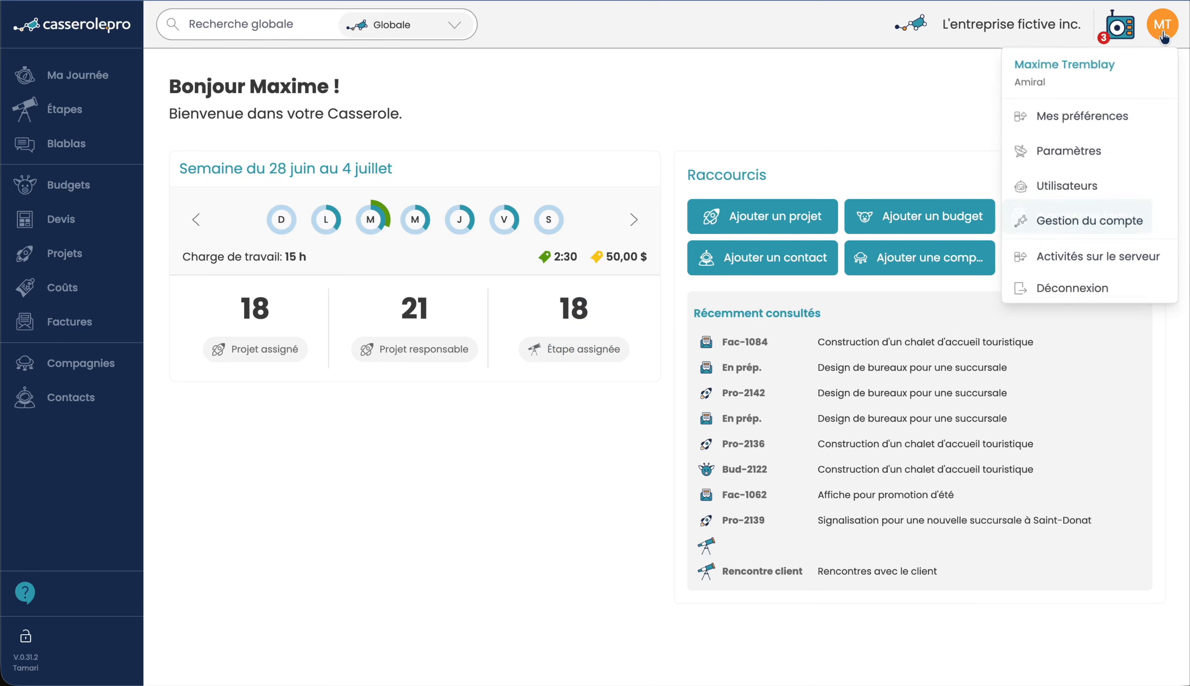
pyautogui.click(1076, 148)
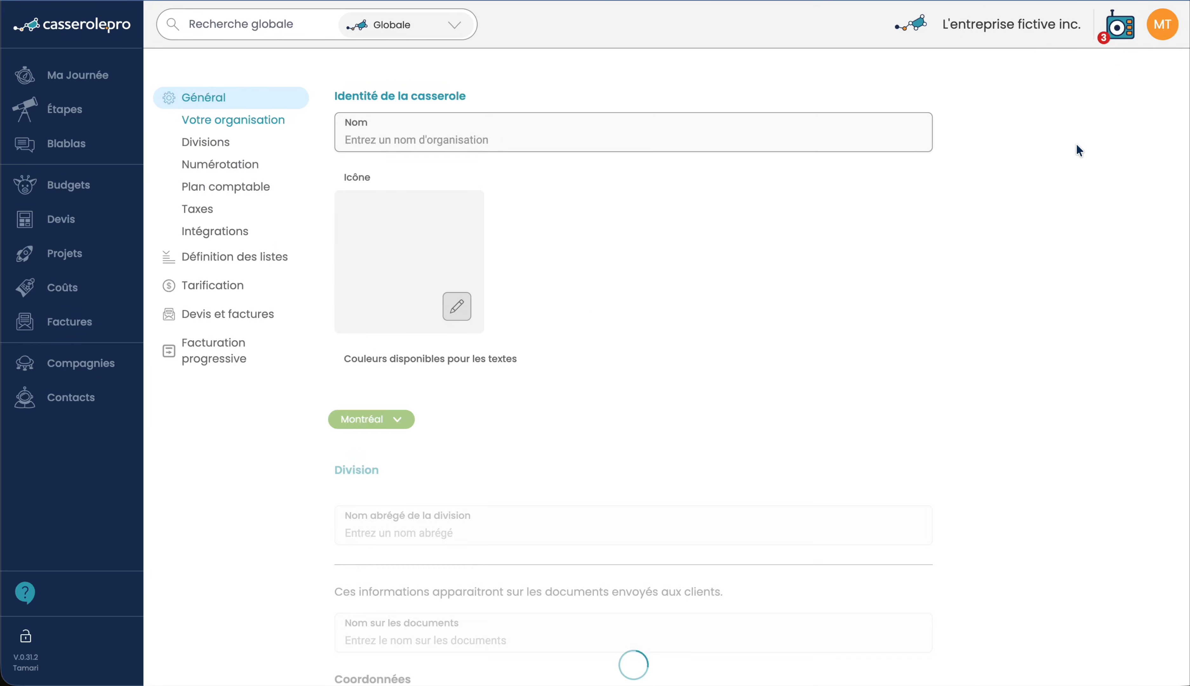
pyautogui.click(205, 359)
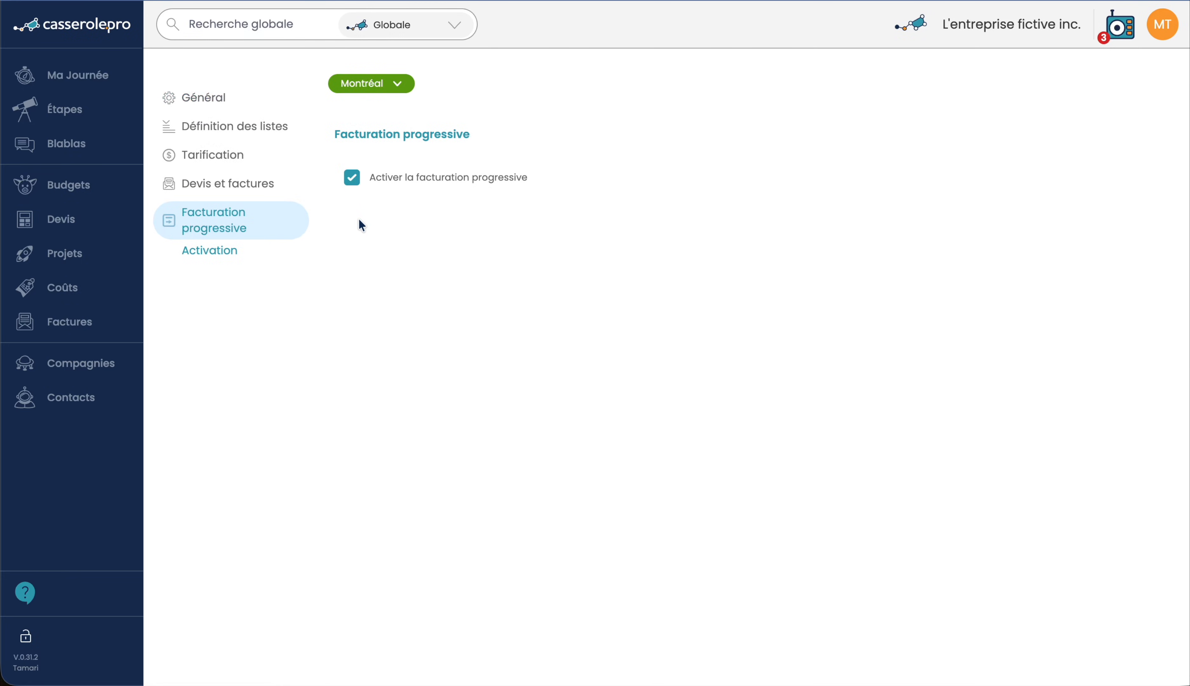
# Step: Check the progressive billing activation setting for the Chicoutimi division, then return to the Montréal division
pyautogui.click(401, 87)
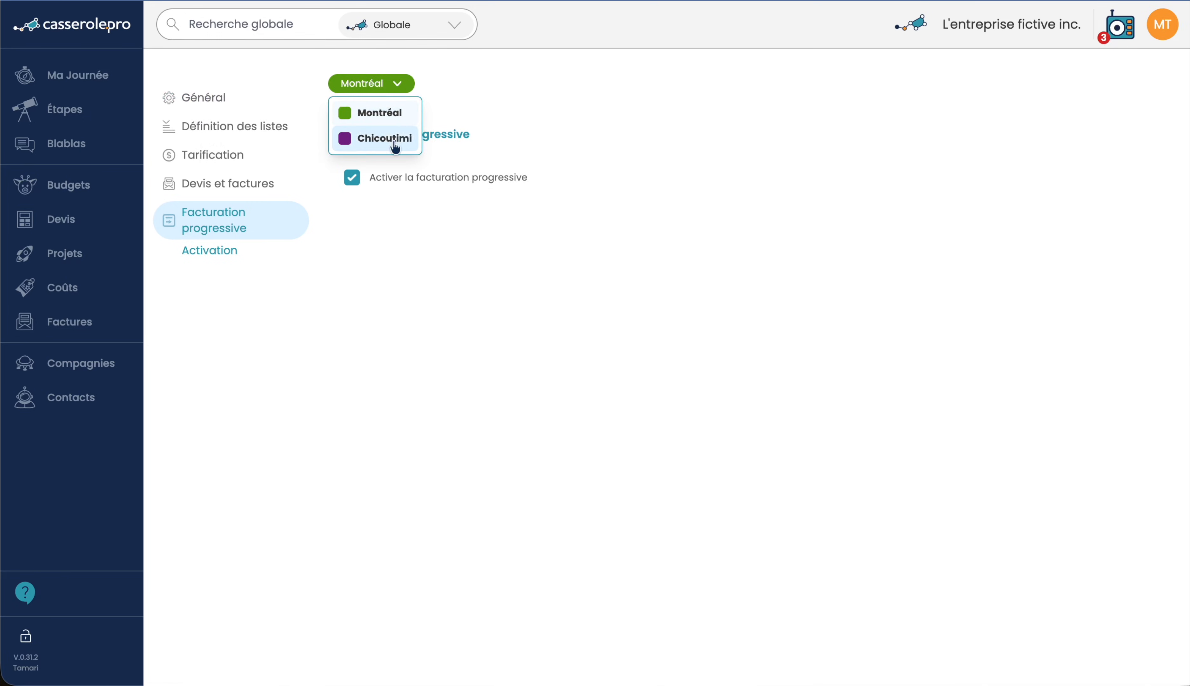
pyautogui.click(443, 85)
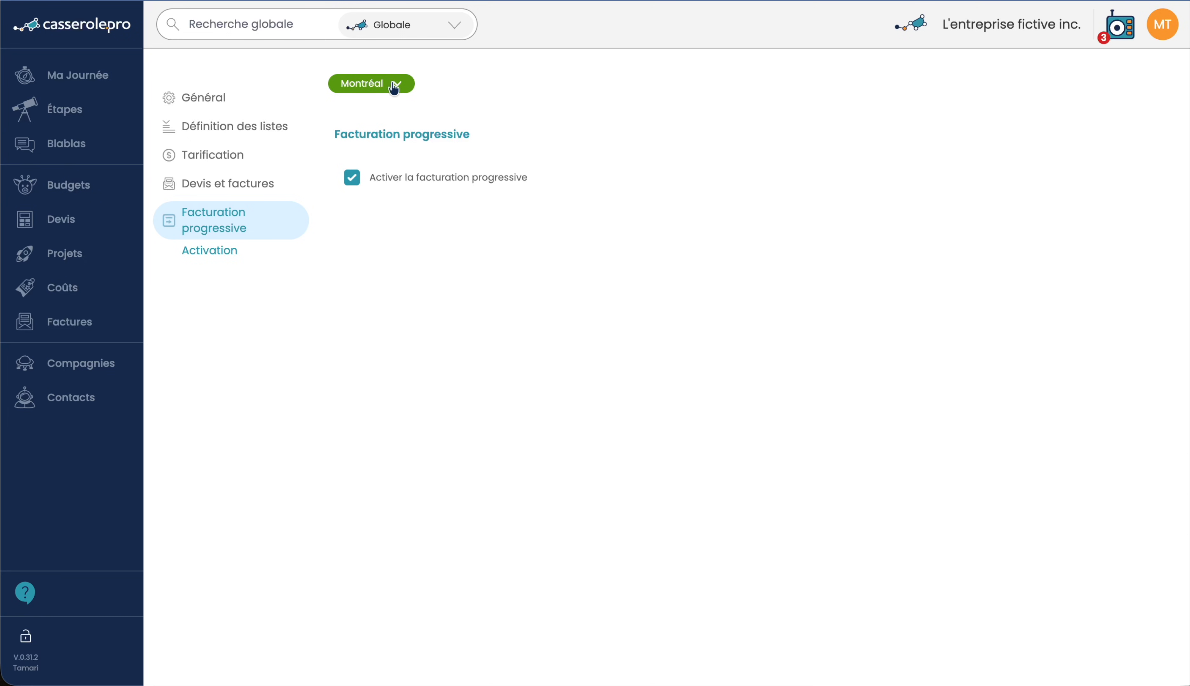
pyautogui.moveTo(394, 88)
pyautogui.click(379, 140)
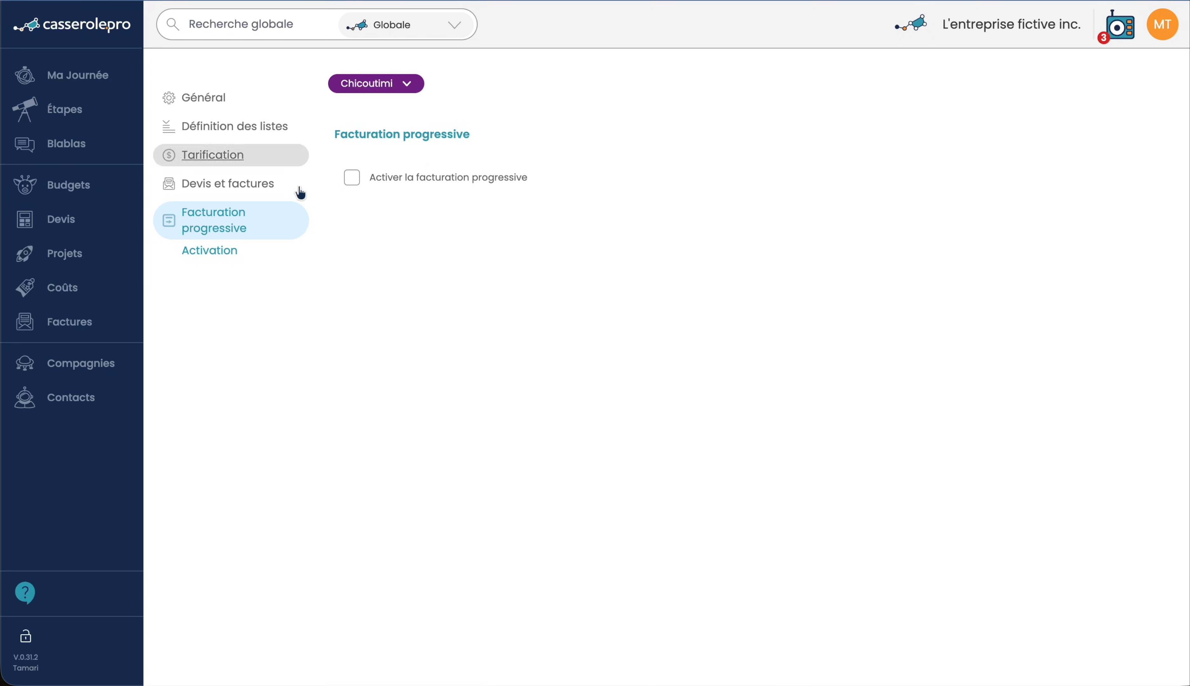
pyautogui.moveTo(403, 83)
pyautogui.click(378, 112)
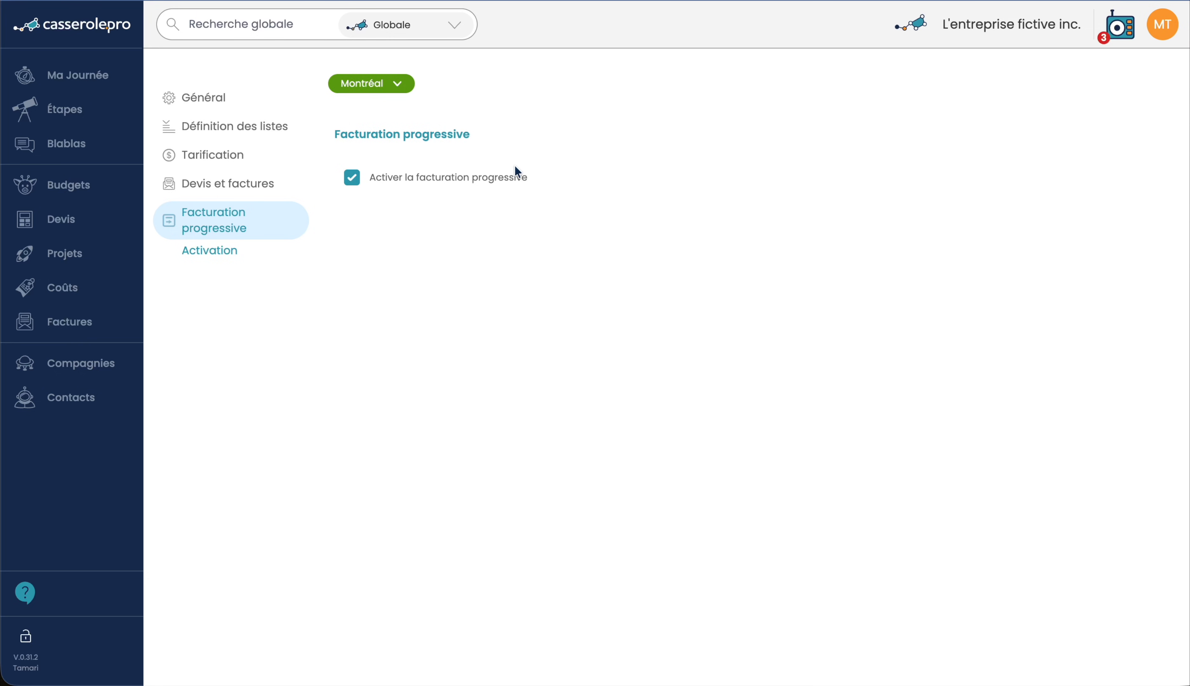
# Step: Open the recently viewed project Pro-2142, "Design de bureaux pour une succursale", and review its configurations before returning to its details
pyautogui.click(82, 256)
pyautogui.click(267, 24)
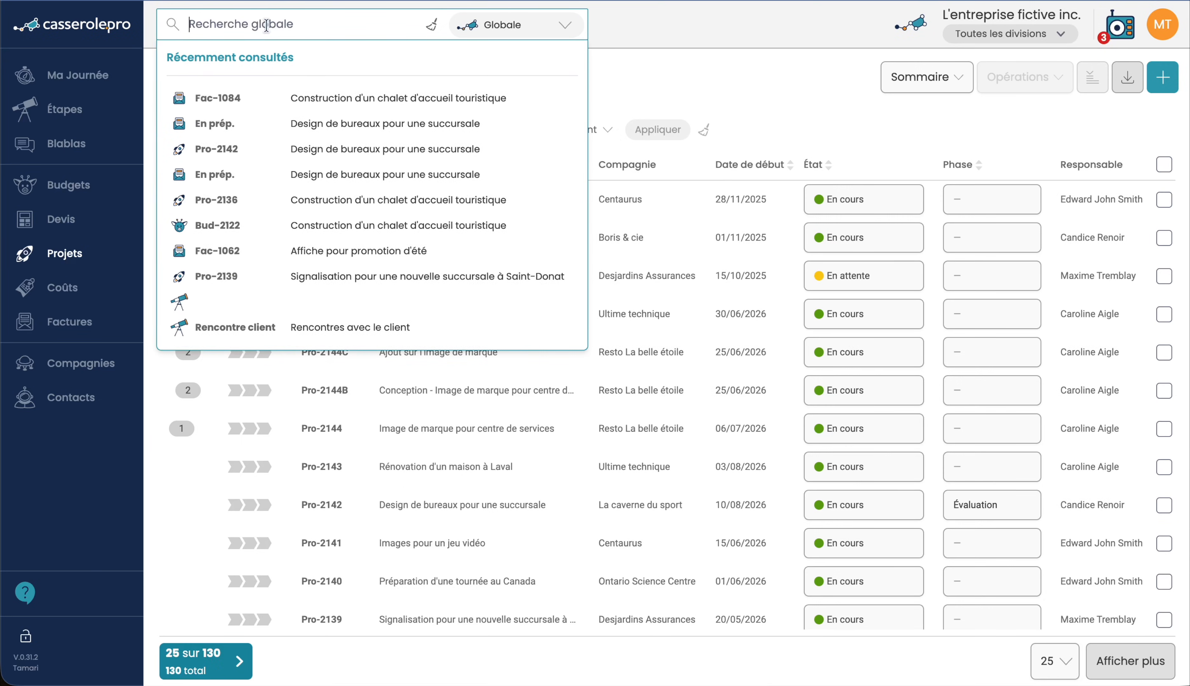
pyautogui.click(277, 157)
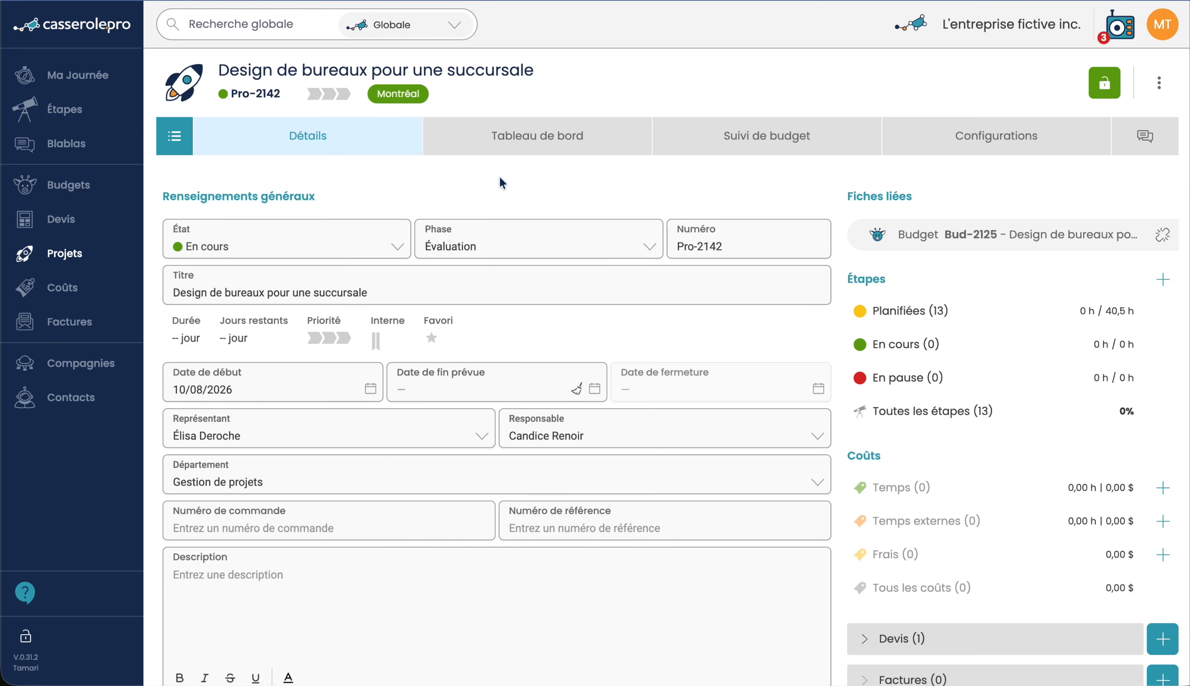
pyautogui.click(983, 144)
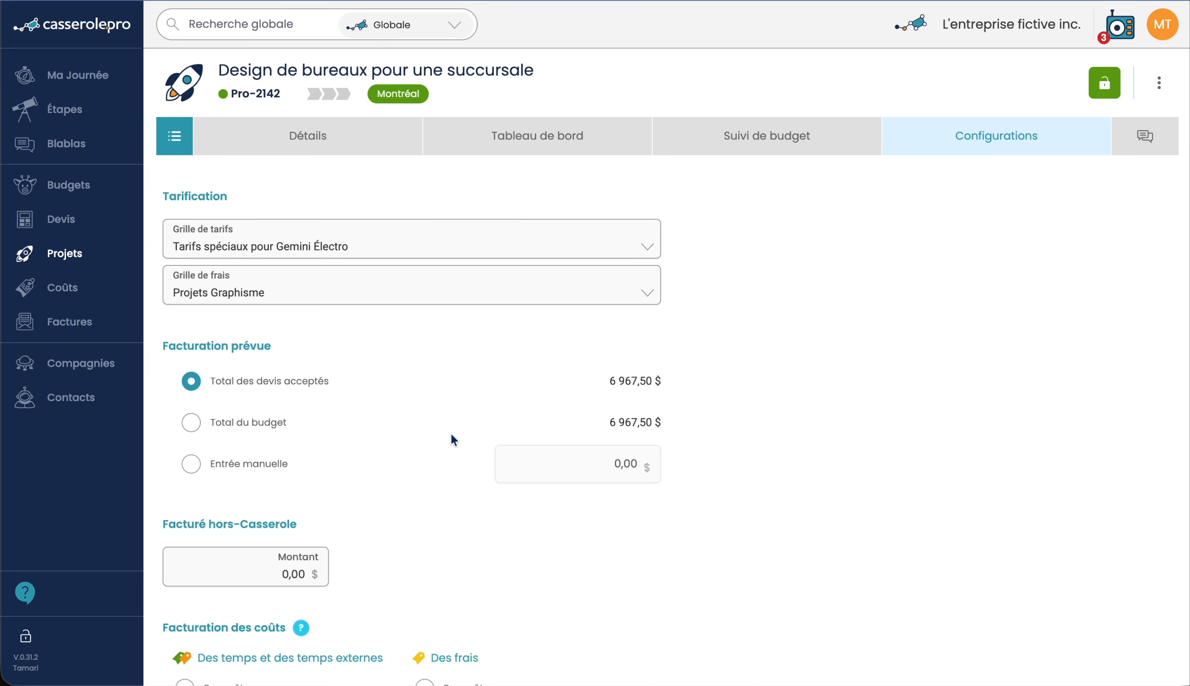
pyautogui.click(263, 145)
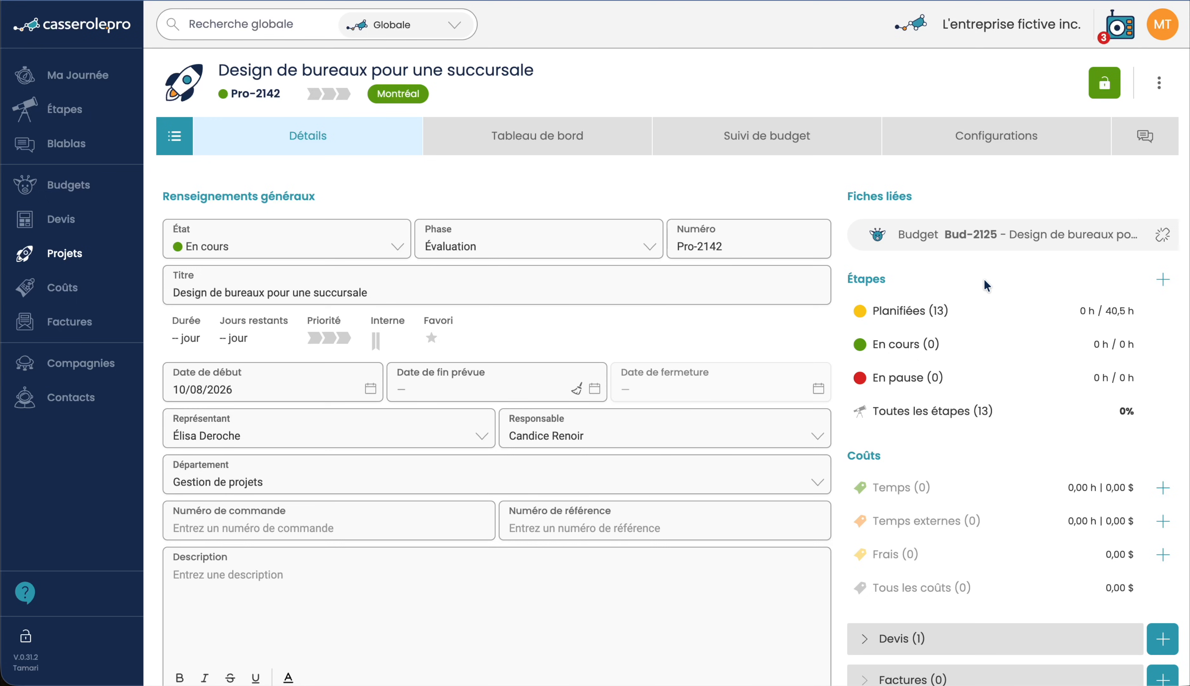
# Step: Add an invoice to the project with the Montréal division and Administration department, and show the invoice's articles
pyautogui.scroll(-6, 983, 279)
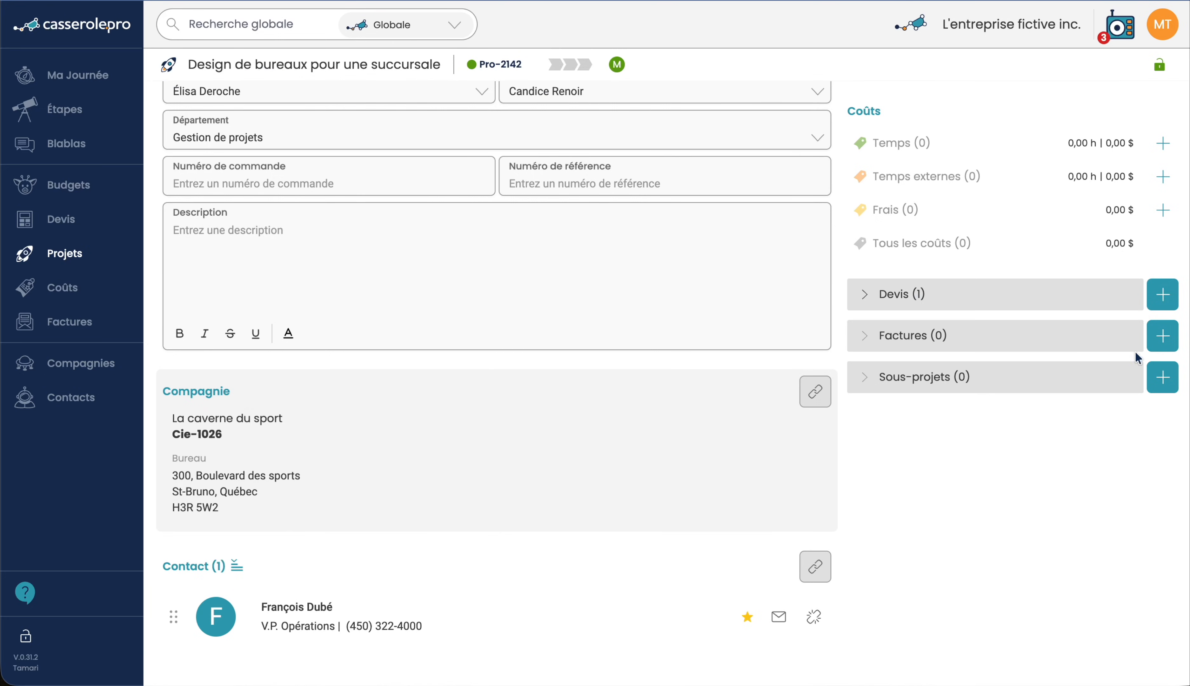
pyautogui.click(1163, 340)
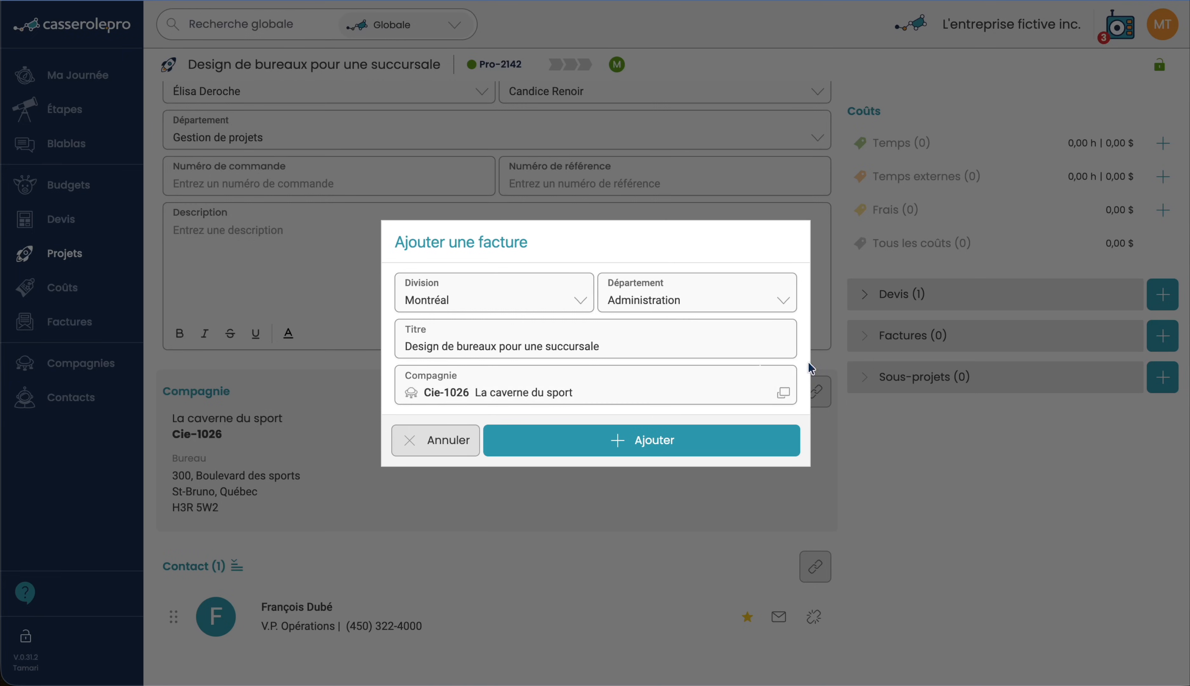
pyautogui.click(612, 448)
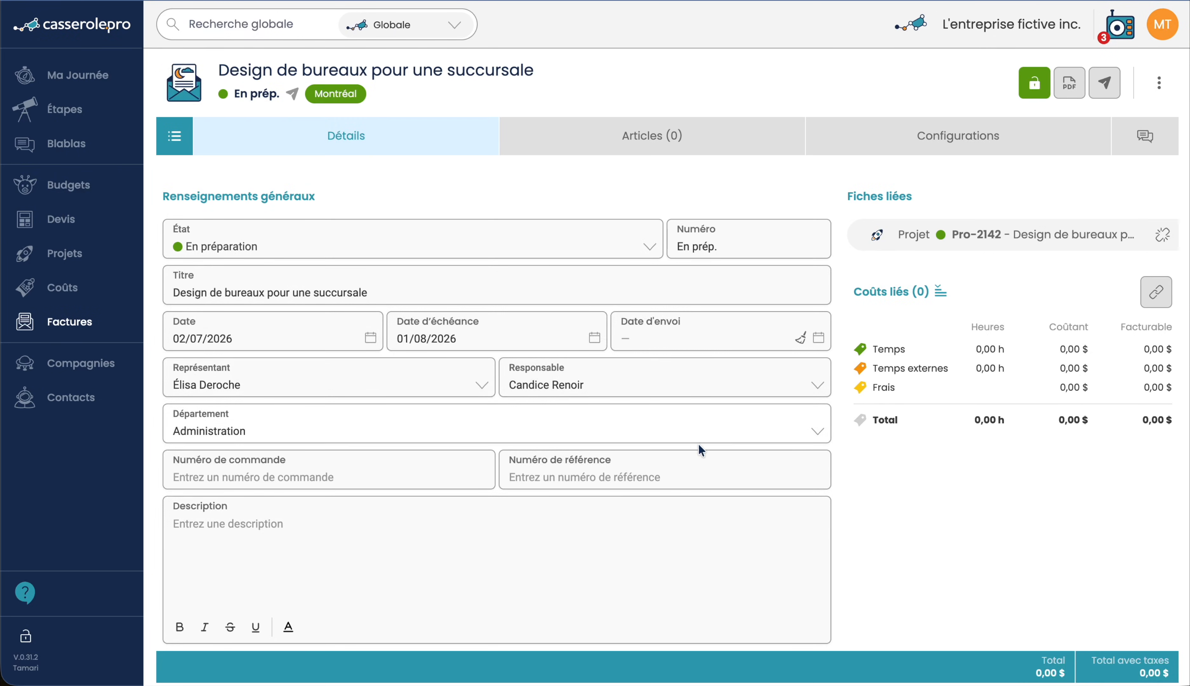
pyautogui.click(654, 132)
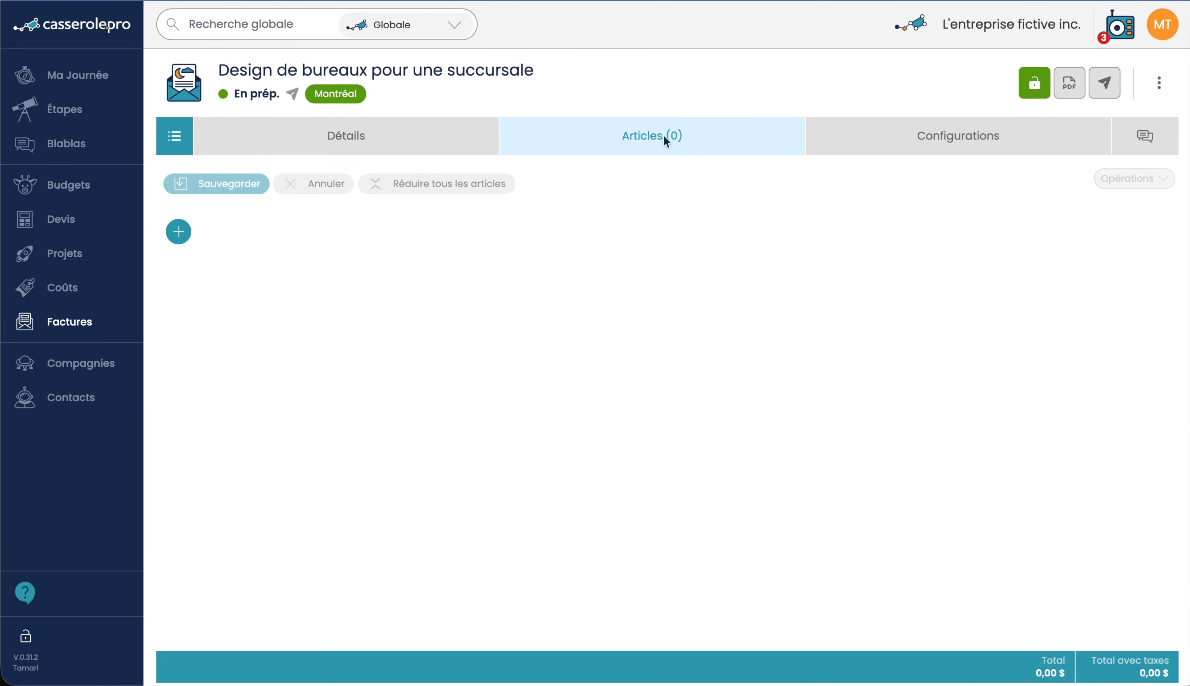
pyautogui.click(178, 233)
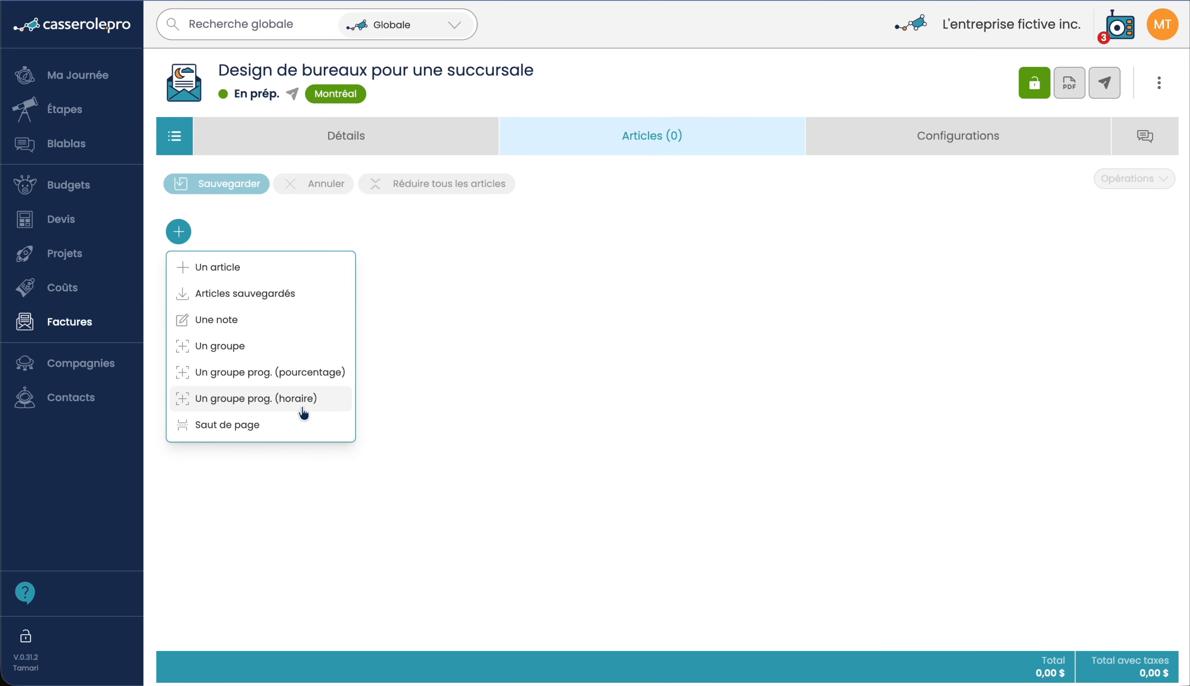
pyautogui.click(293, 376)
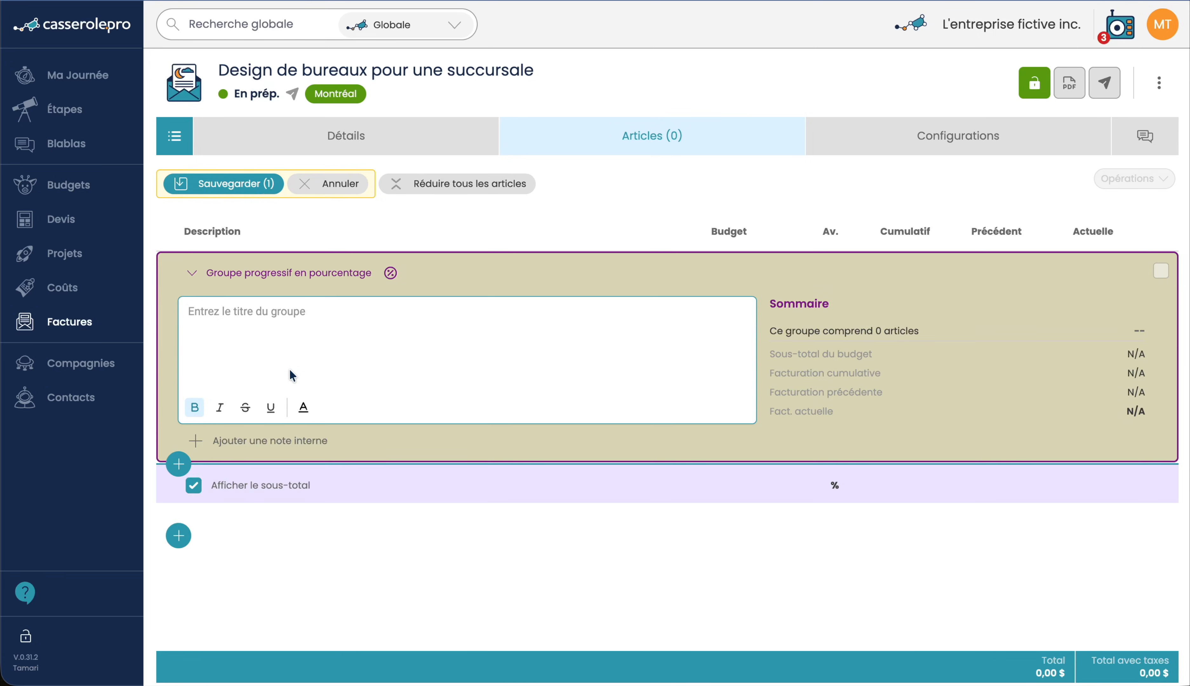
pyautogui.click(504, 229)
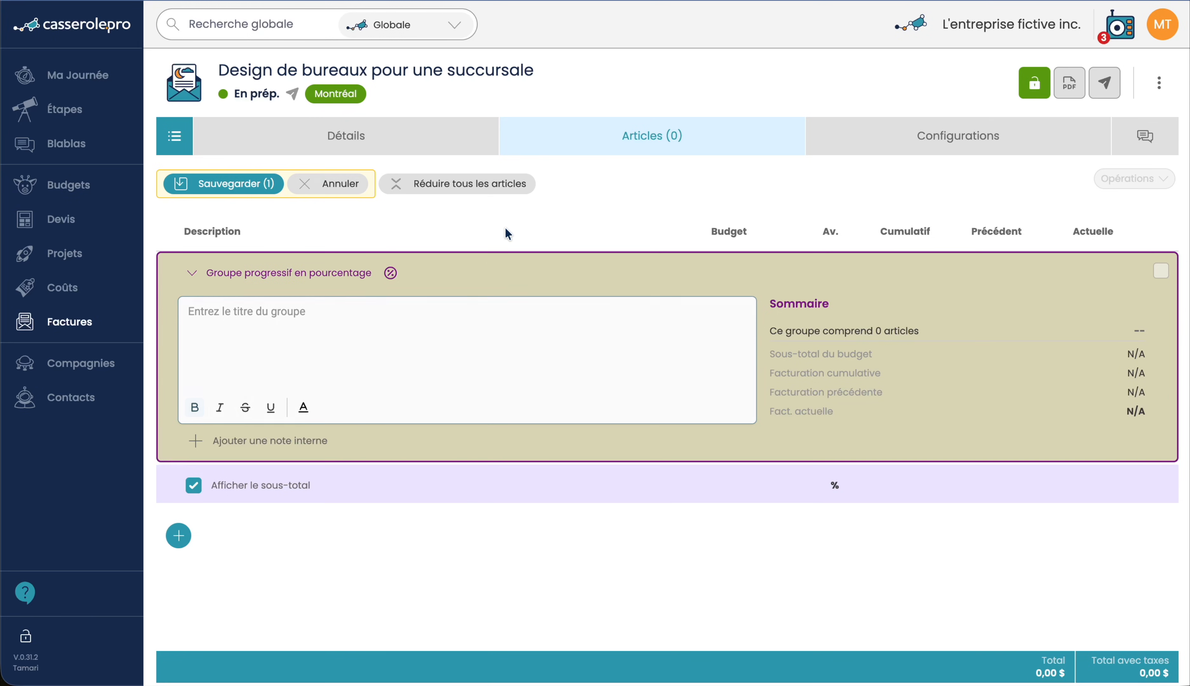
pyautogui.click(178, 463)
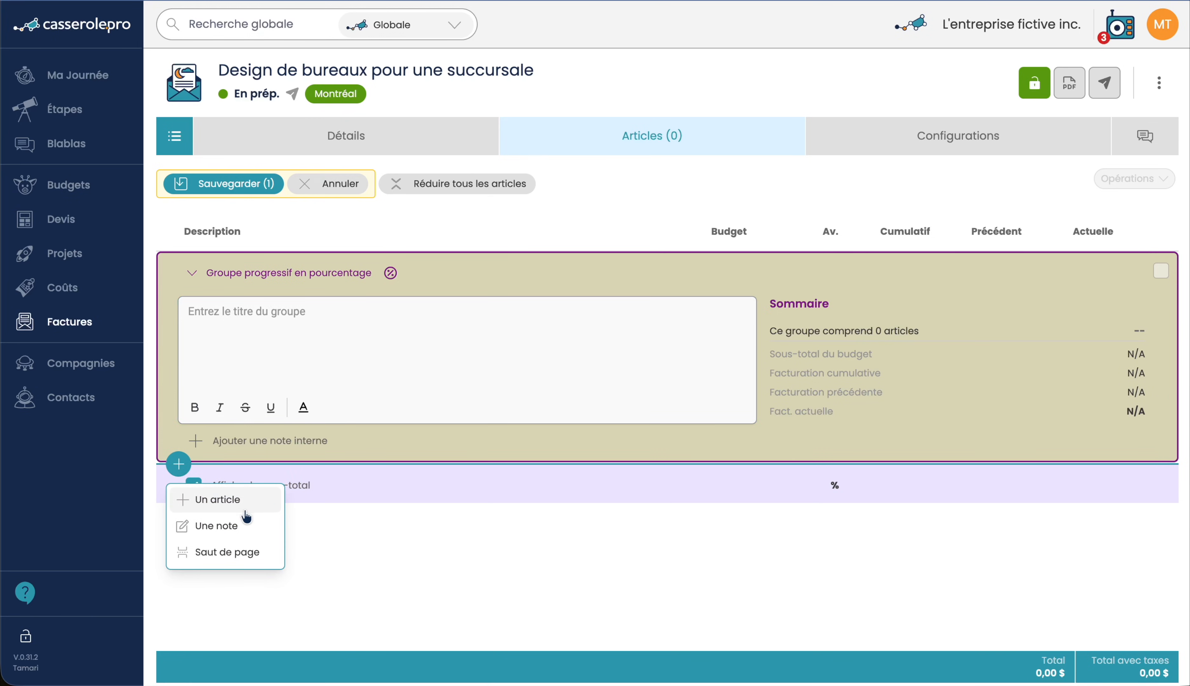
pyautogui.click(242, 502)
pyautogui.scroll(-3, 404, 561)
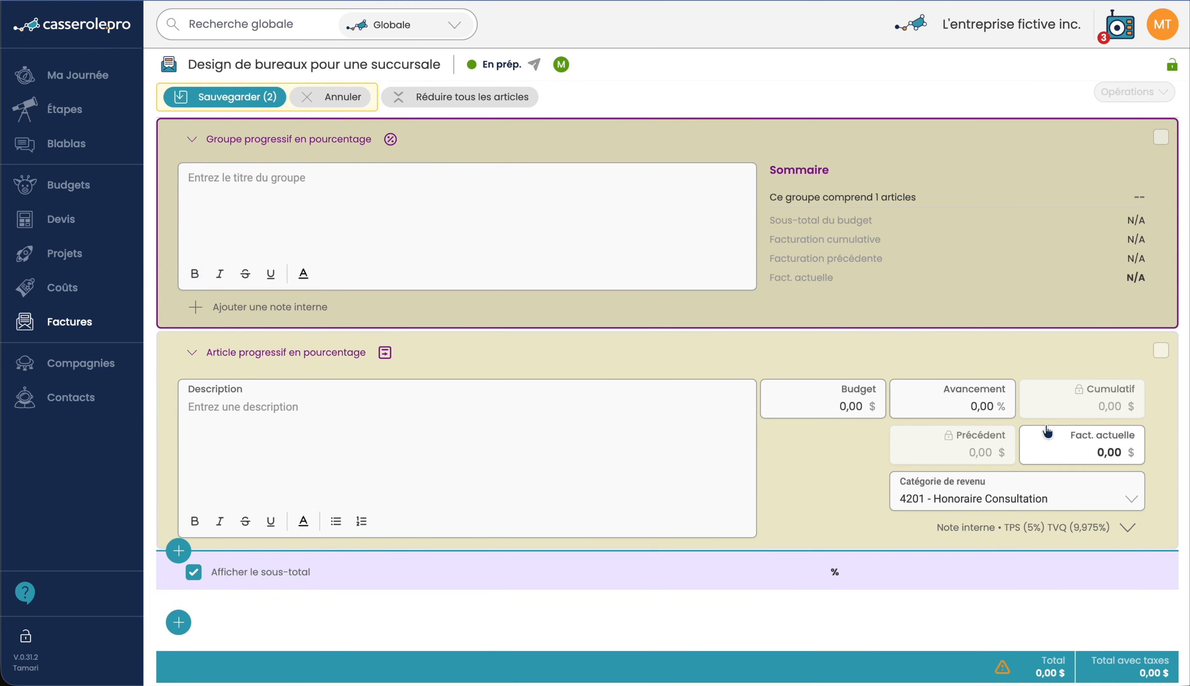
pyautogui.scroll(3, 814, 410)
pyautogui.click(342, 183)
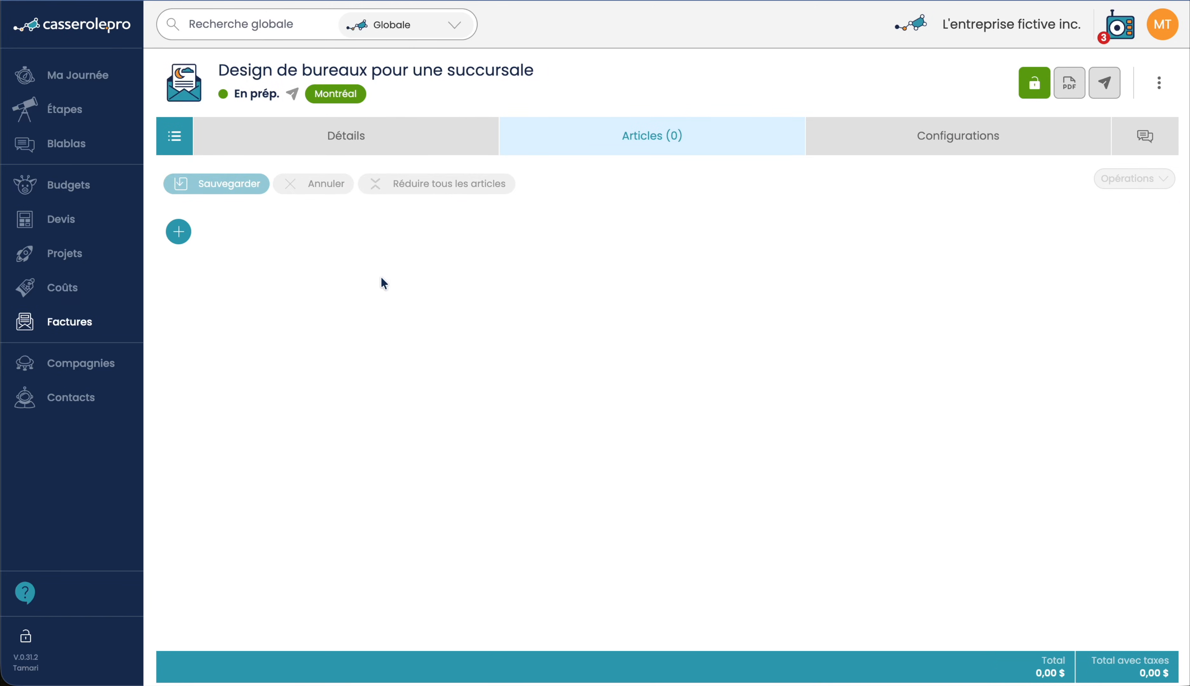
# Step: Add the saved article set "Projet de design (avancement)" to the invoice
pyautogui.click(178, 231)
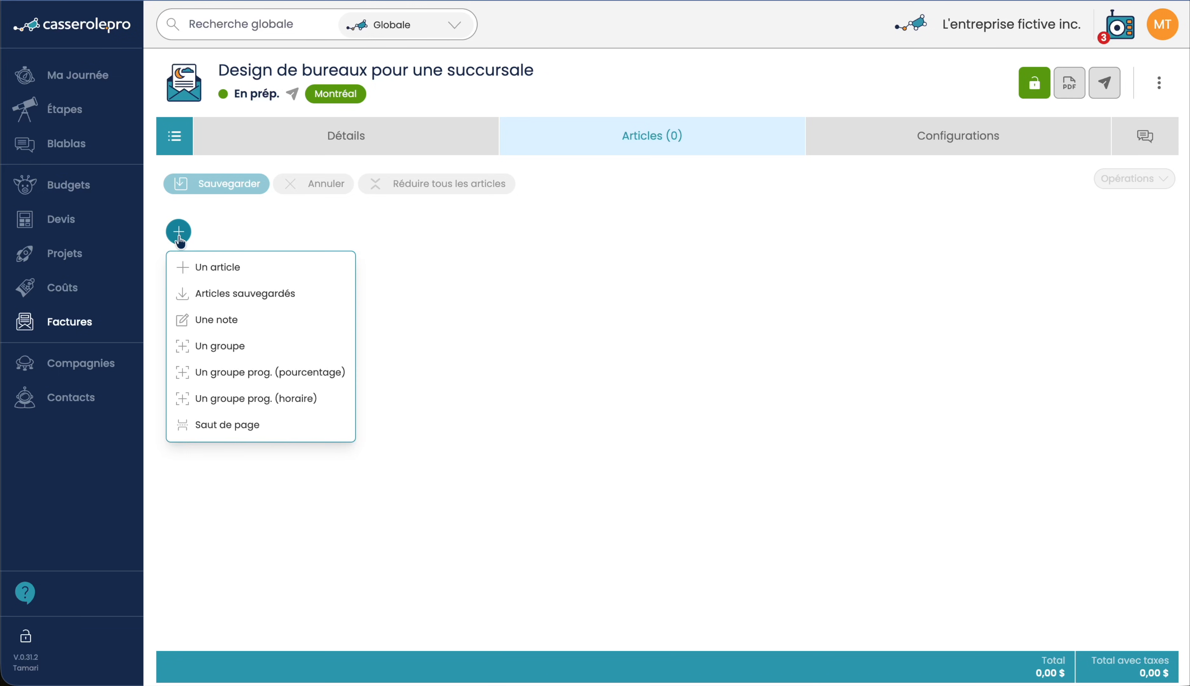
pyautogui.click(232, 298)
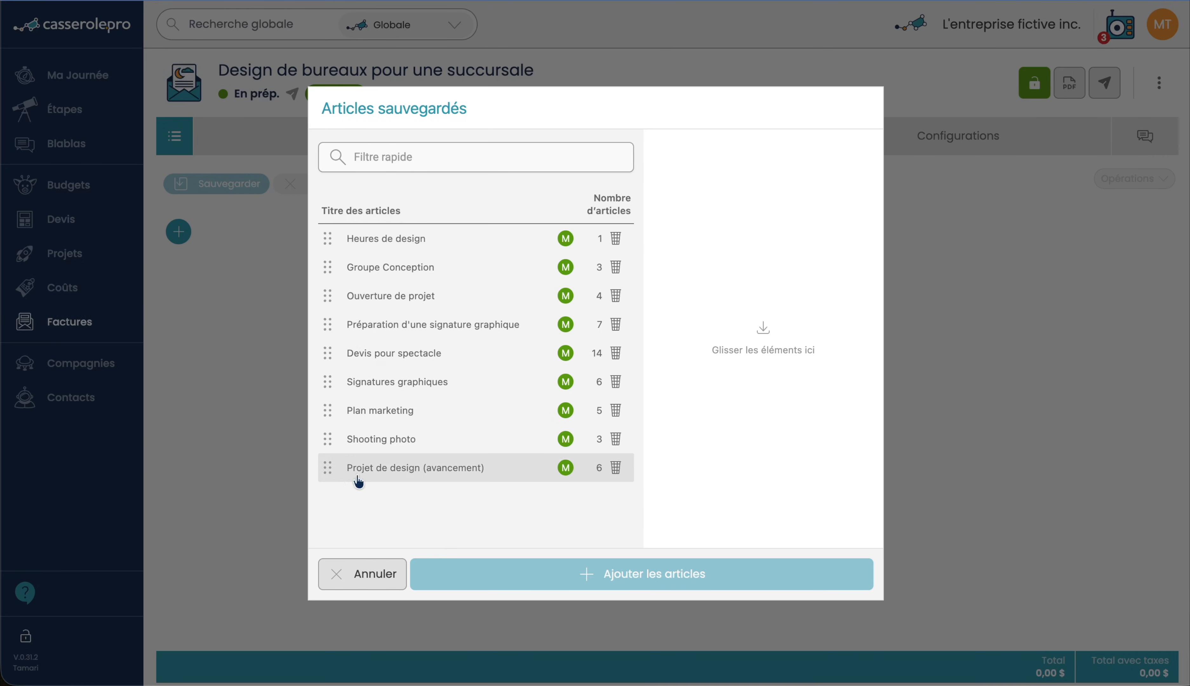
pyautogui.moveTo(468, 478); pyautogui.dragTo(769, 244)
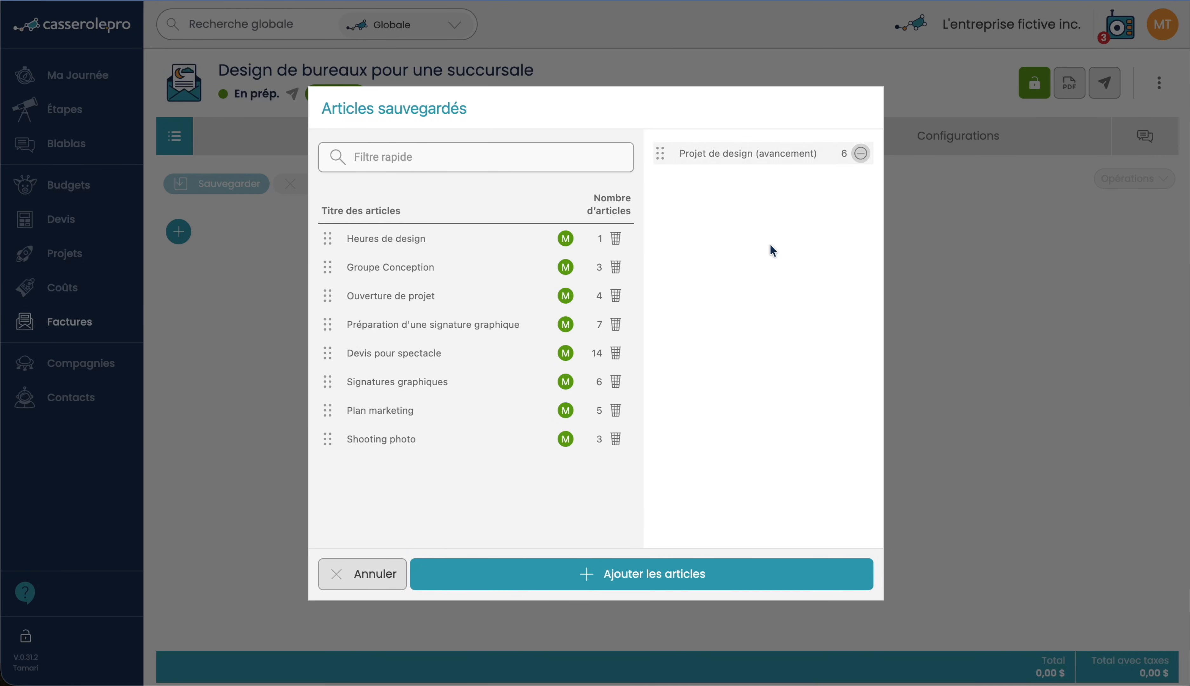
pyautogui.click(708, 576)
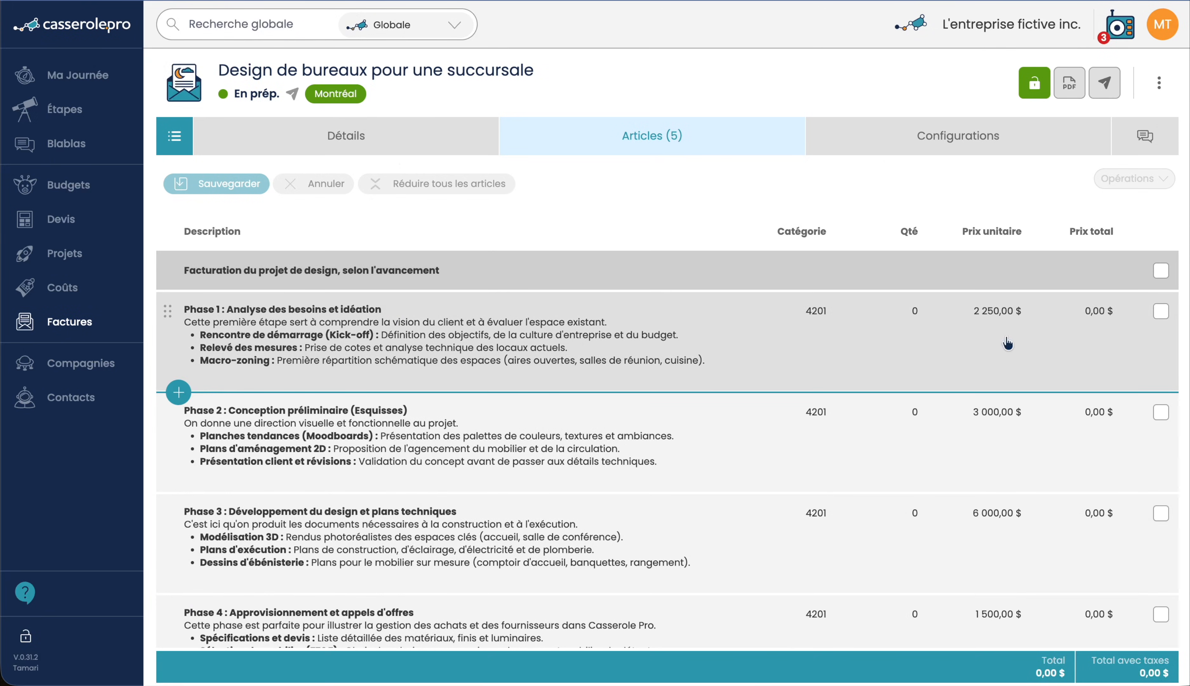
# Step: Convert the group "Facturation du projet de design, selon l'avancement" from standard to percentage progression (Progression en pourcentage)
pyautogui.scroll(-5, 1006, 486)
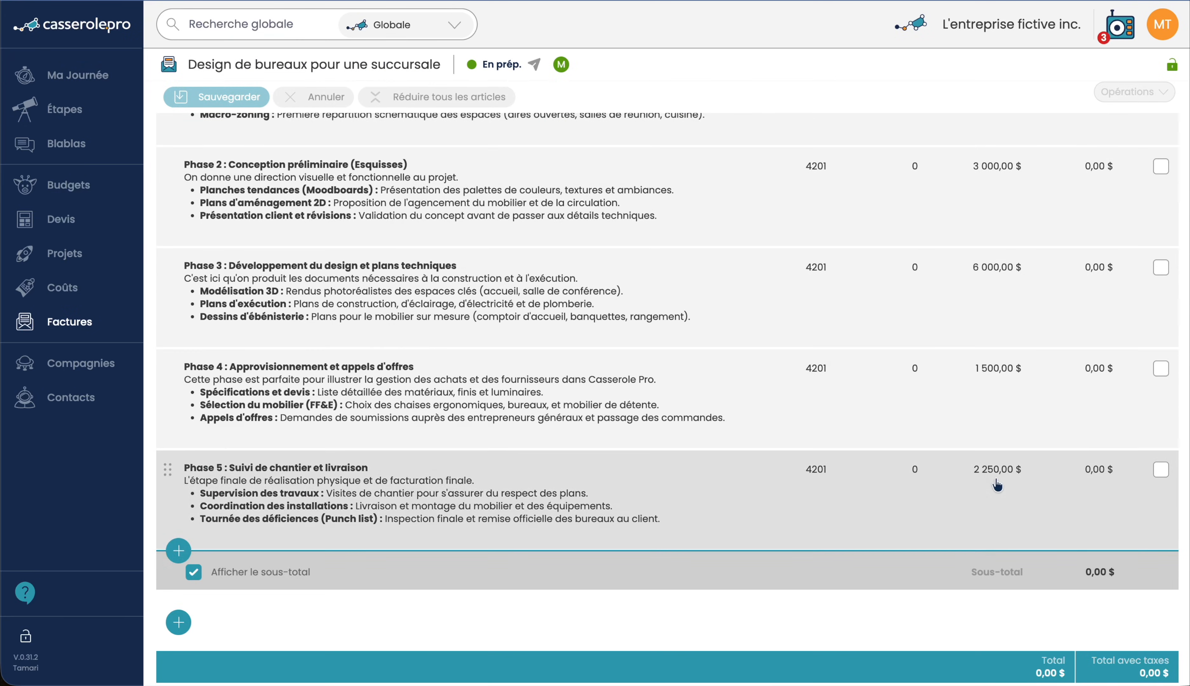
pyautogui.scroll(1, 439, 501)
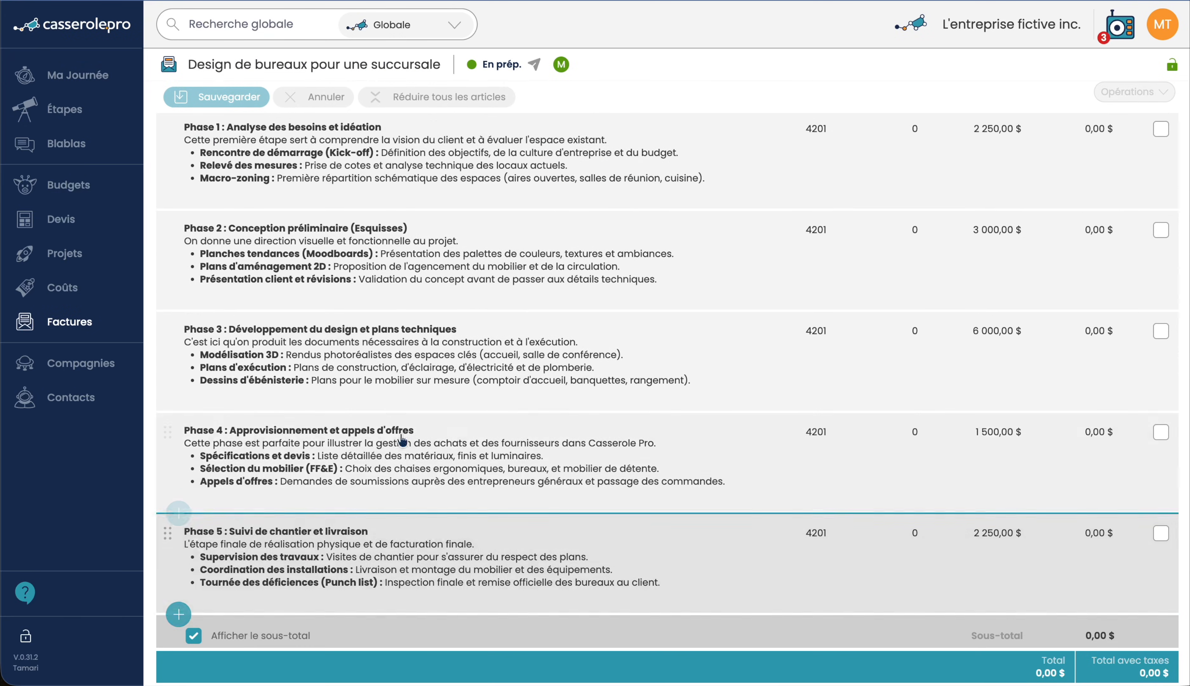
pyautogui.scroll(3, 439, 501)
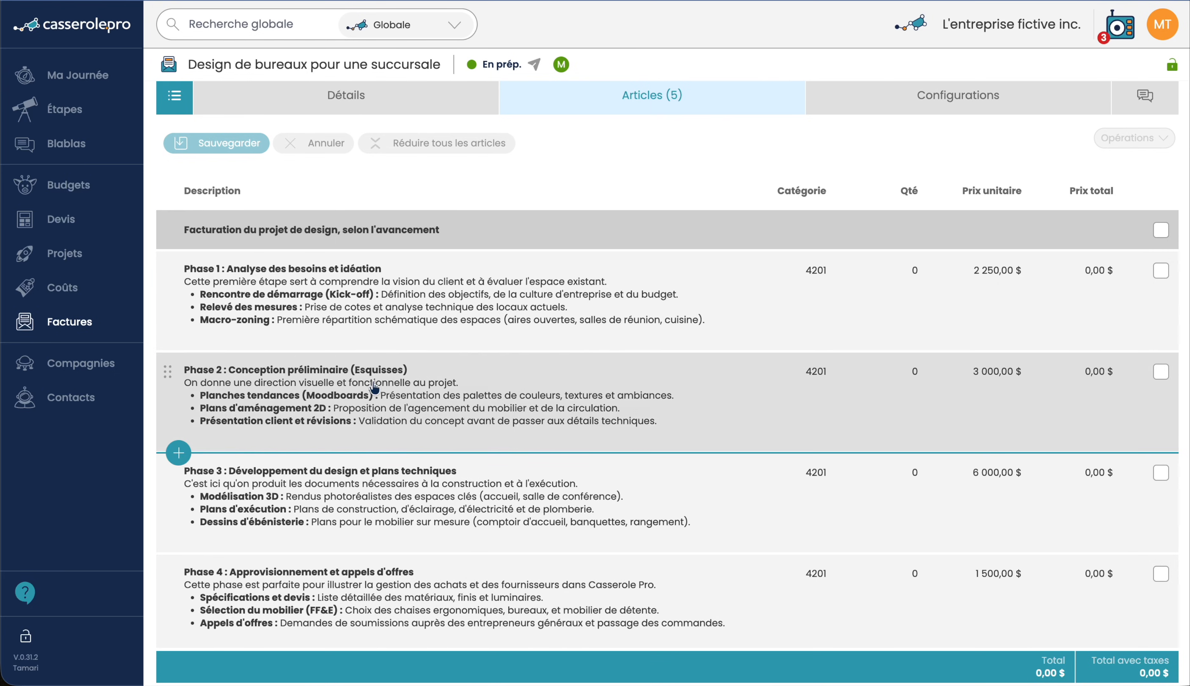
pyautogui.click(459, 234)
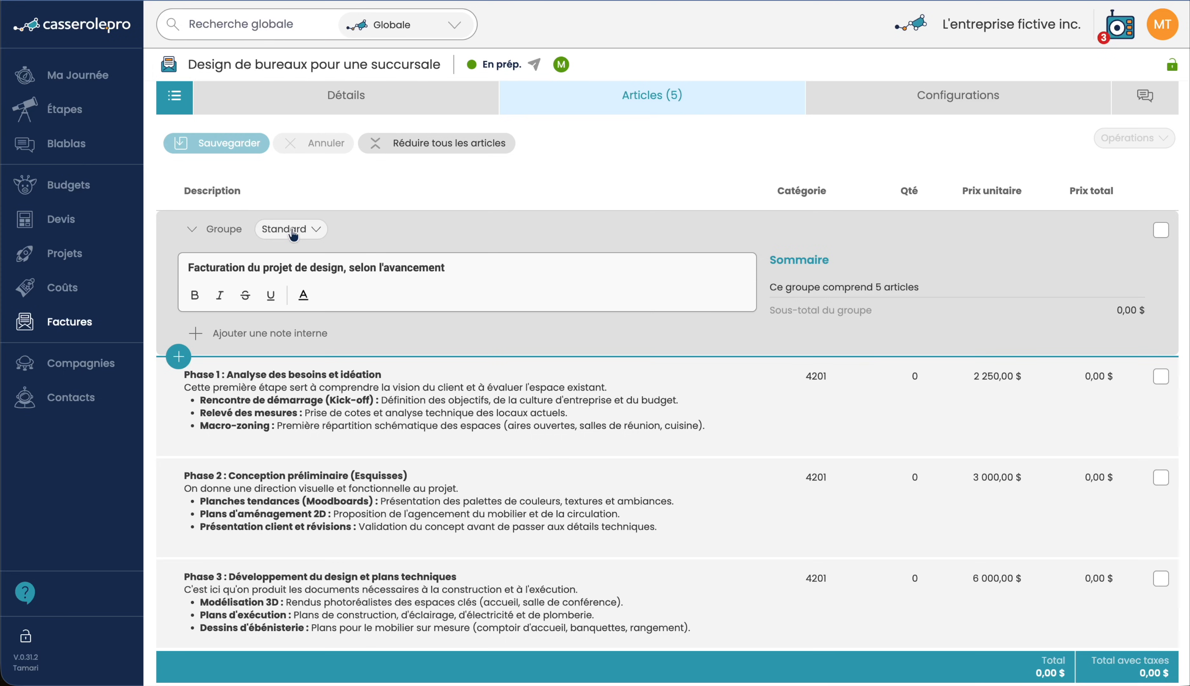
pyautogui.click(314, 231)
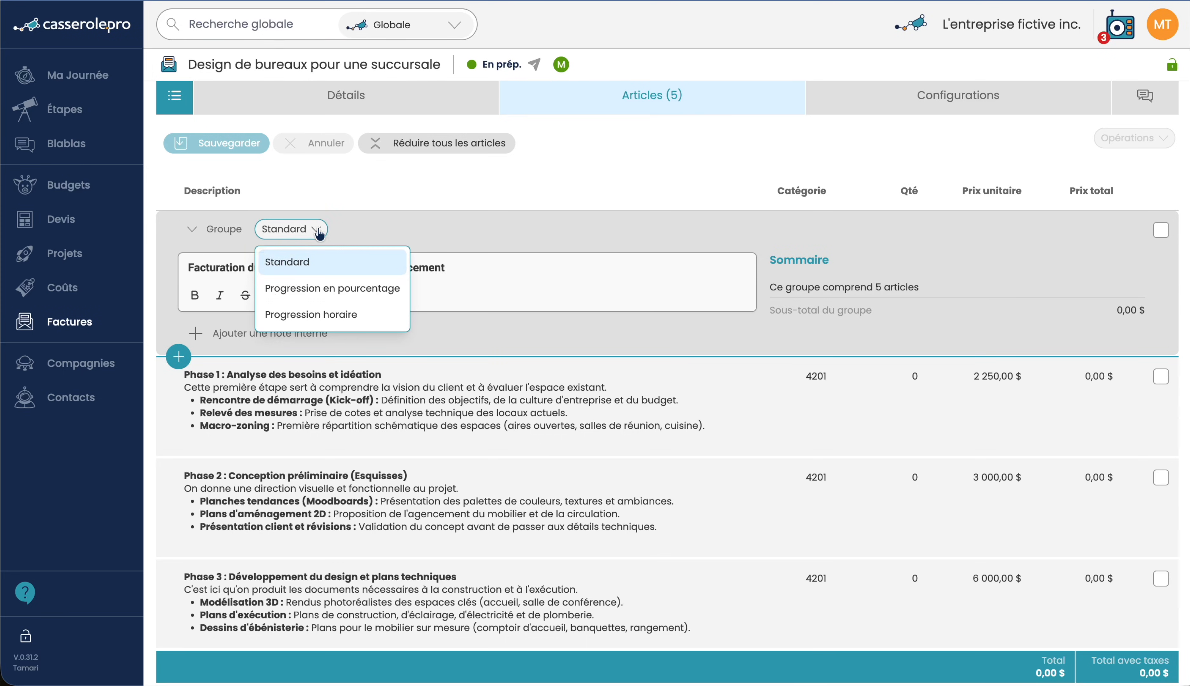
pyautogui.click(347, 292)
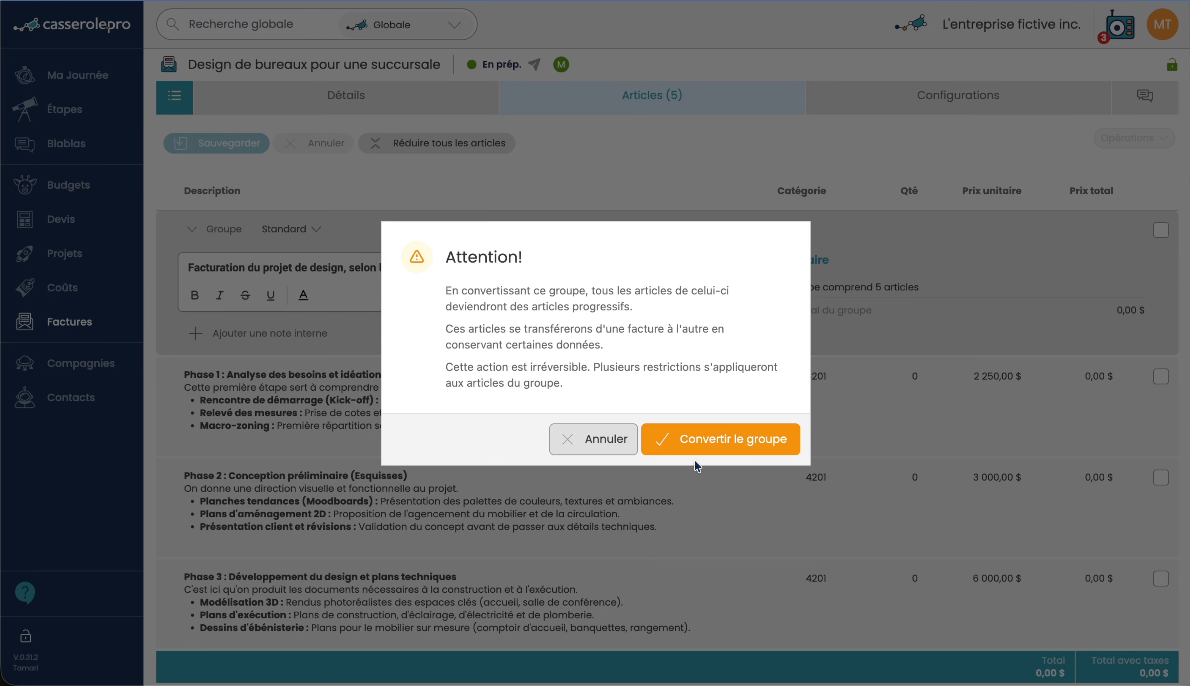
pyautogui.click(726, 451)
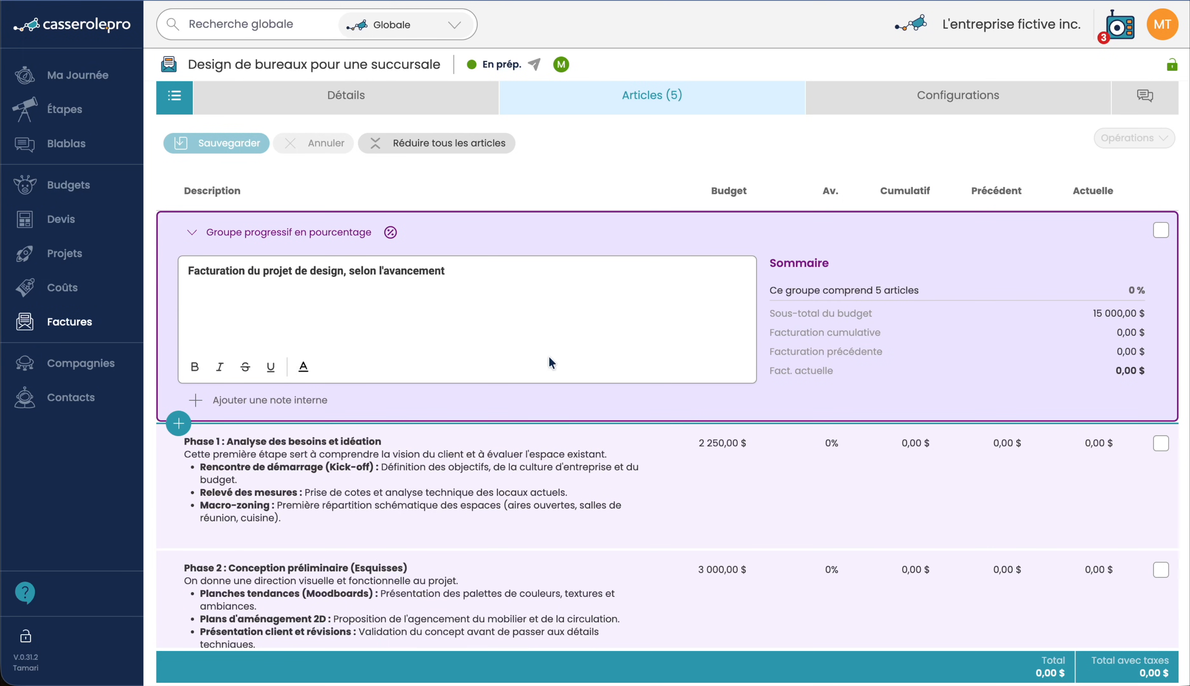
# Step: Set the progress (Avancement) of the article "Phase 1 : Analyse des besoins et idéation" to 15%
pyautogui.scroll(-3, 588, 412)
pyautogui.click(463, 343)
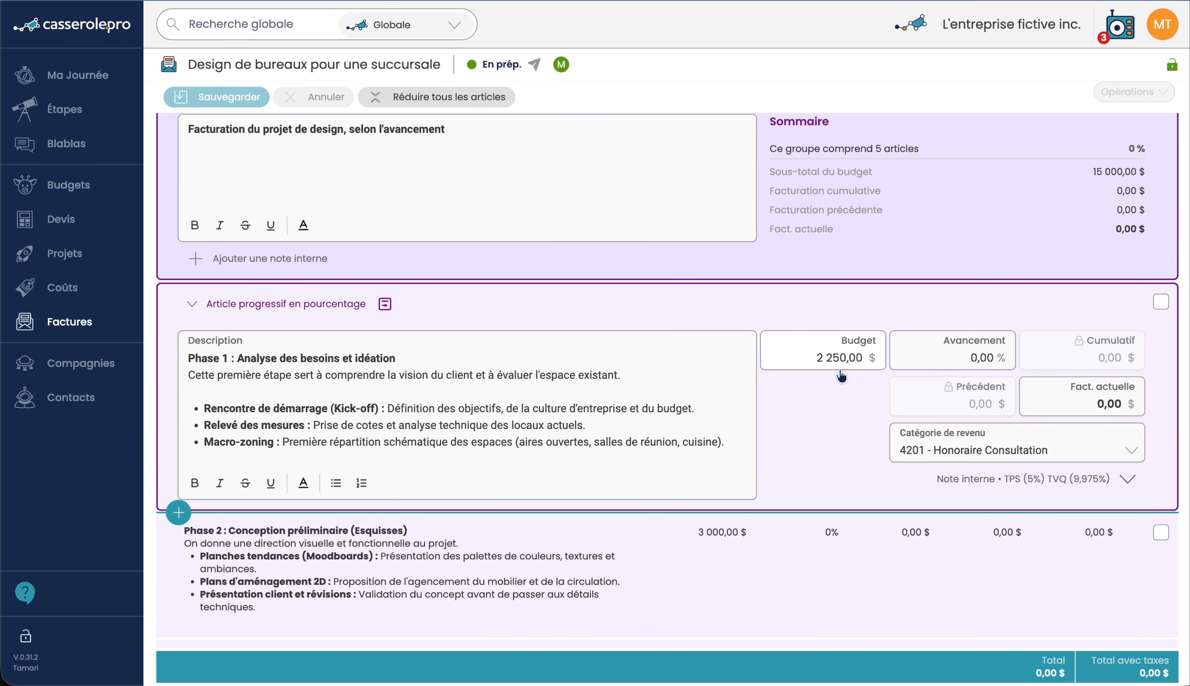
pyautogui.click(977, 366)
pyautogui.write('15')
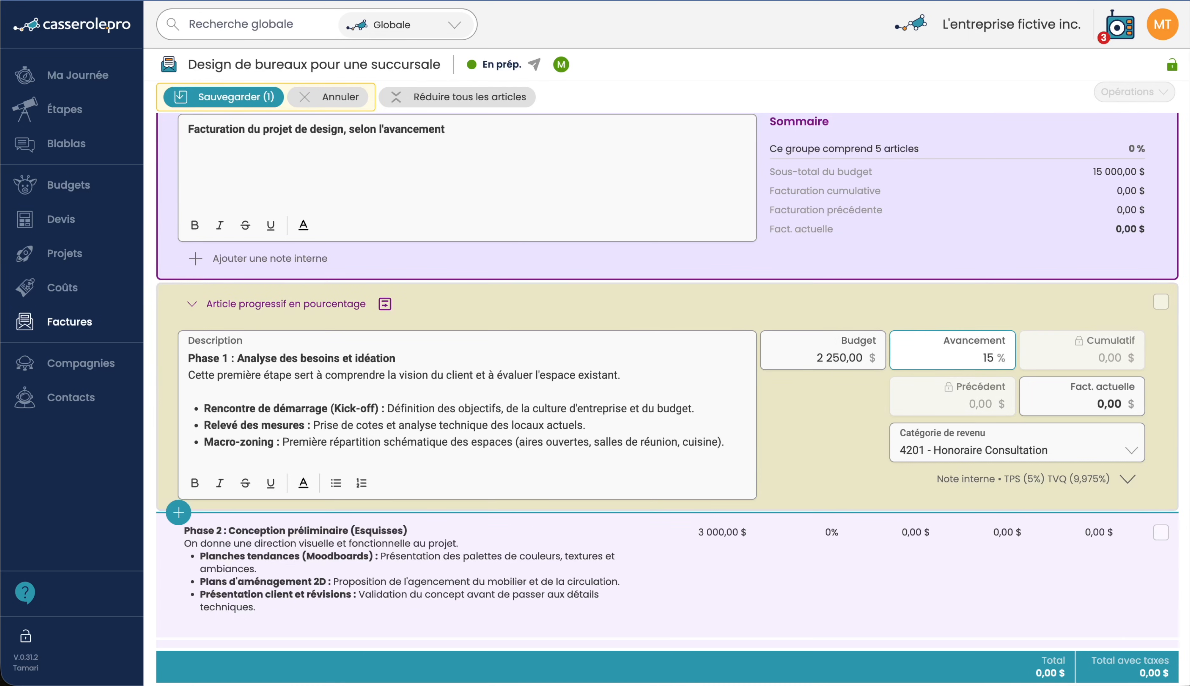
pyautogui.click(859, 445)
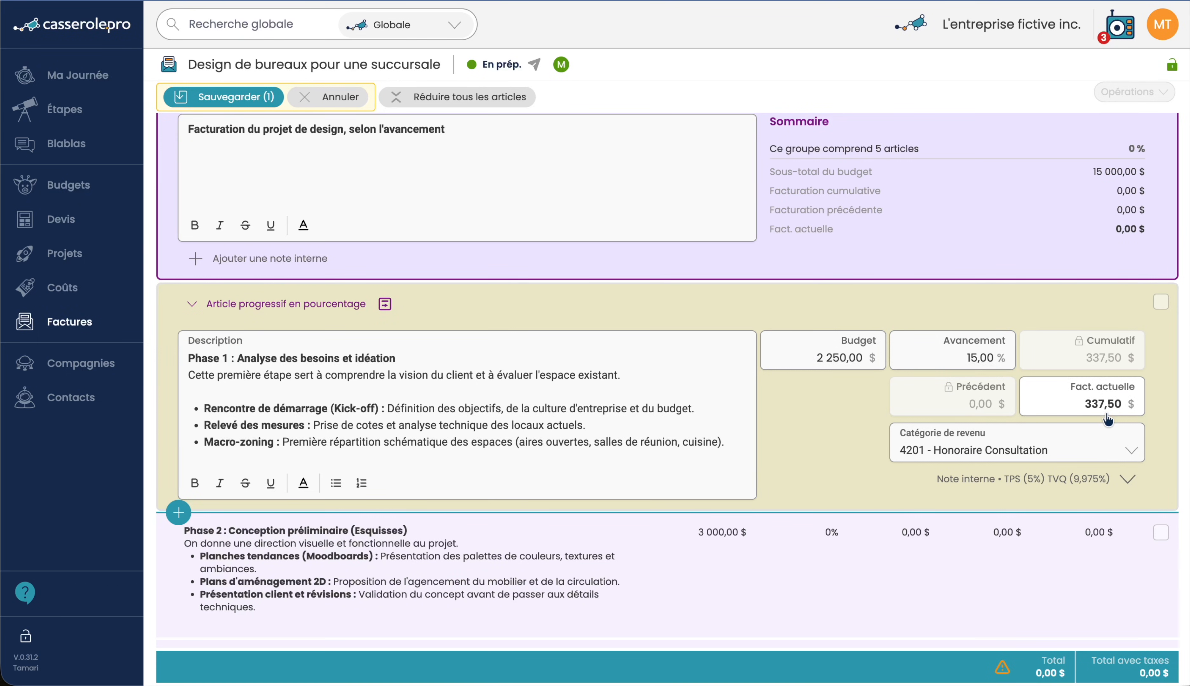
# Step: Set the progress (Avancement) of the article "Phase 2 : Conception préliminaire (Esquisses)" to 8% and save the invoice's articles
pyautogui.scroll(-2, 736, 493)
pyautogui.click(635, 497)
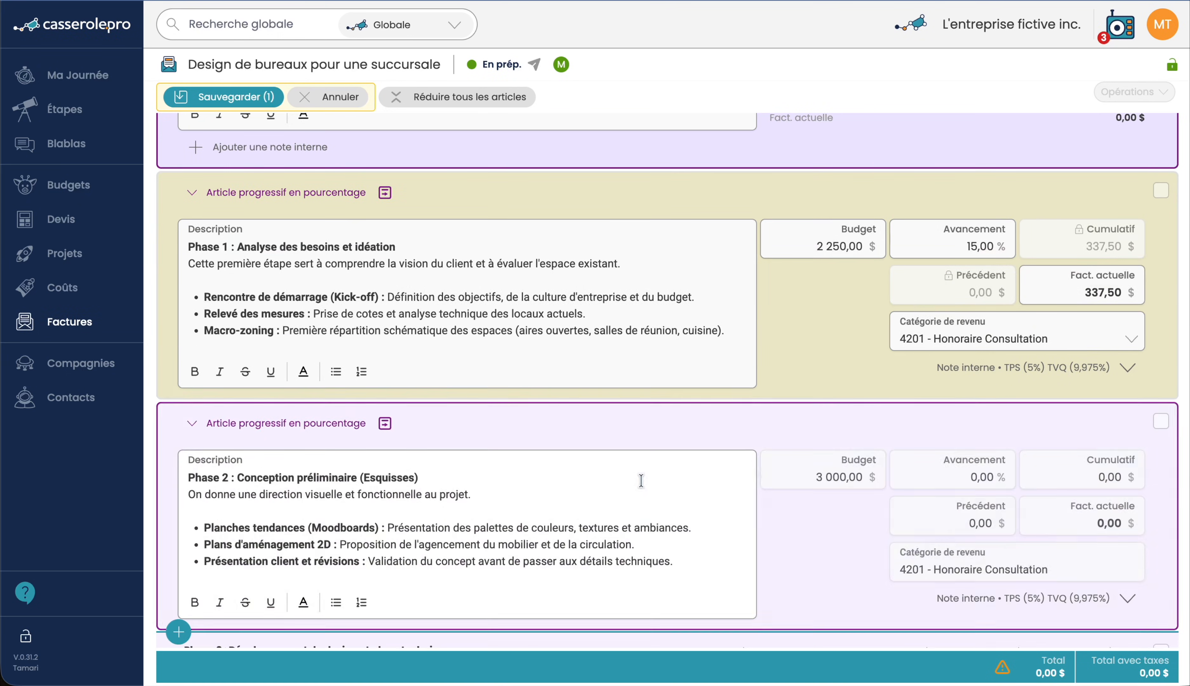
pyautogui.click(989, 474)
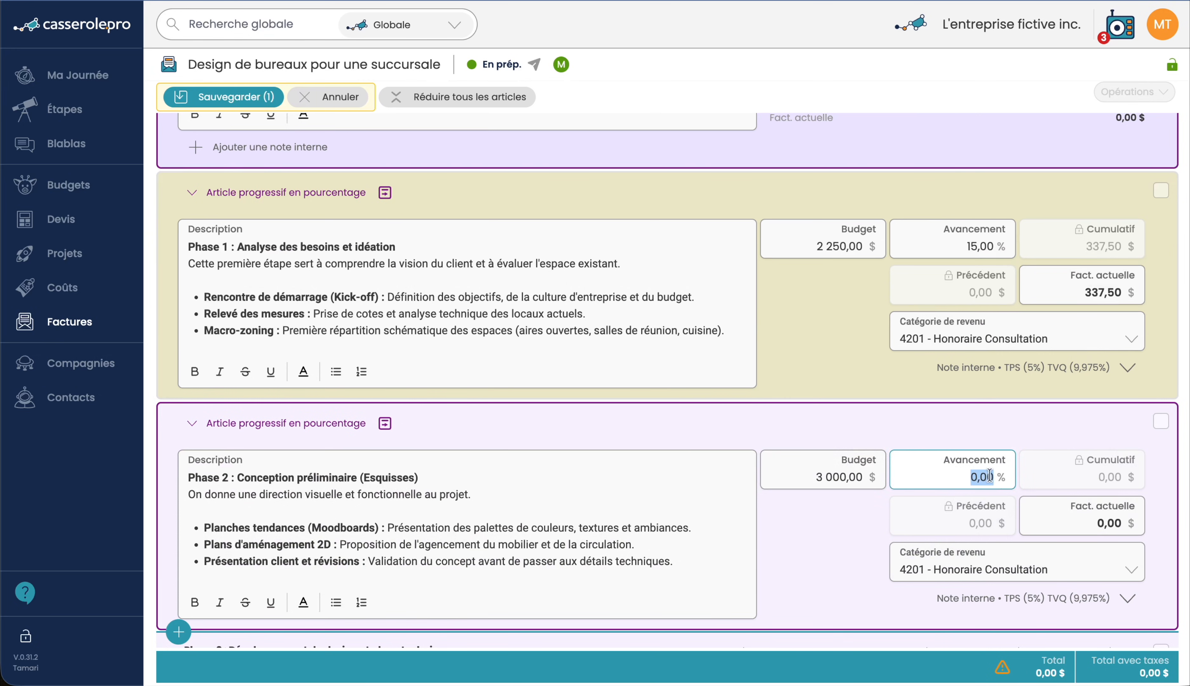
pyautogui.write('8')
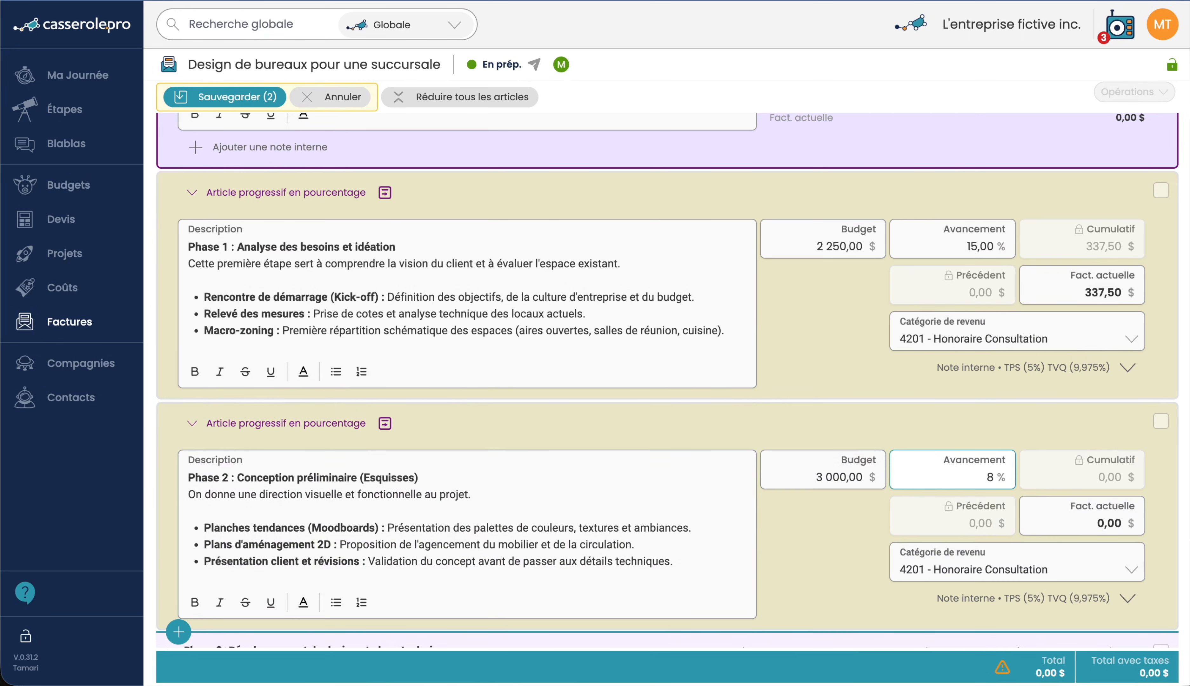
pyautogui.click(840, 547)
pyautogui.scroll(-8, 827, 540)
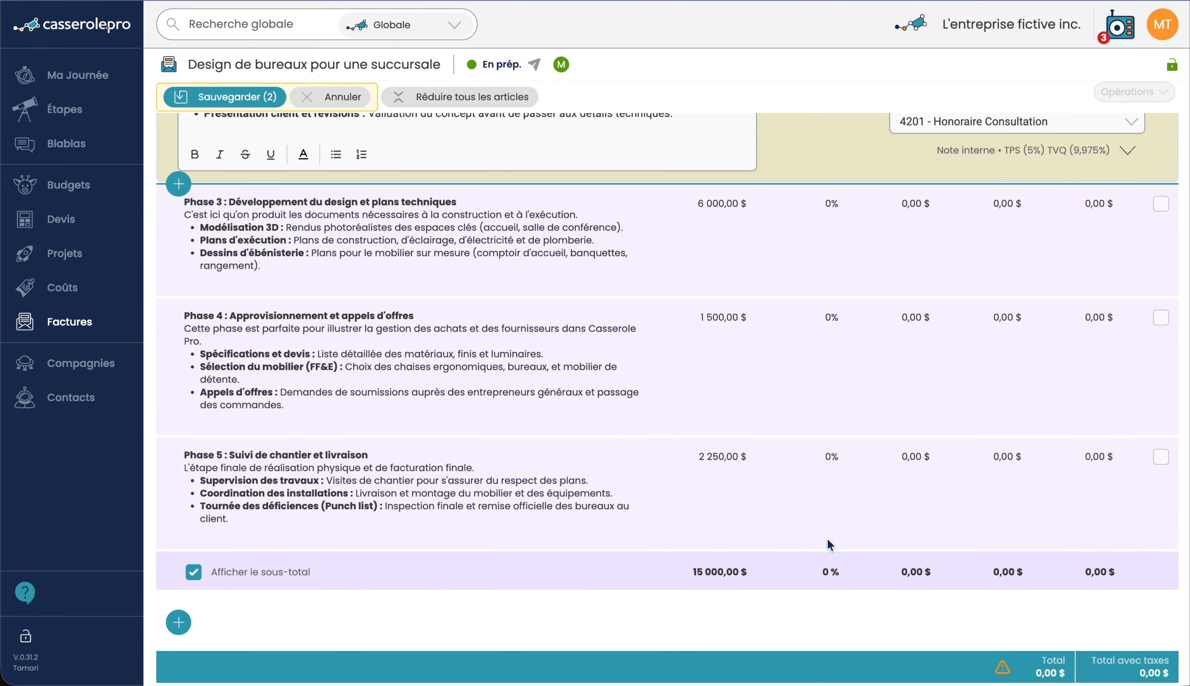
pyautogui.scroll(3, 321, 207)
pyautogui.click(245, 98)
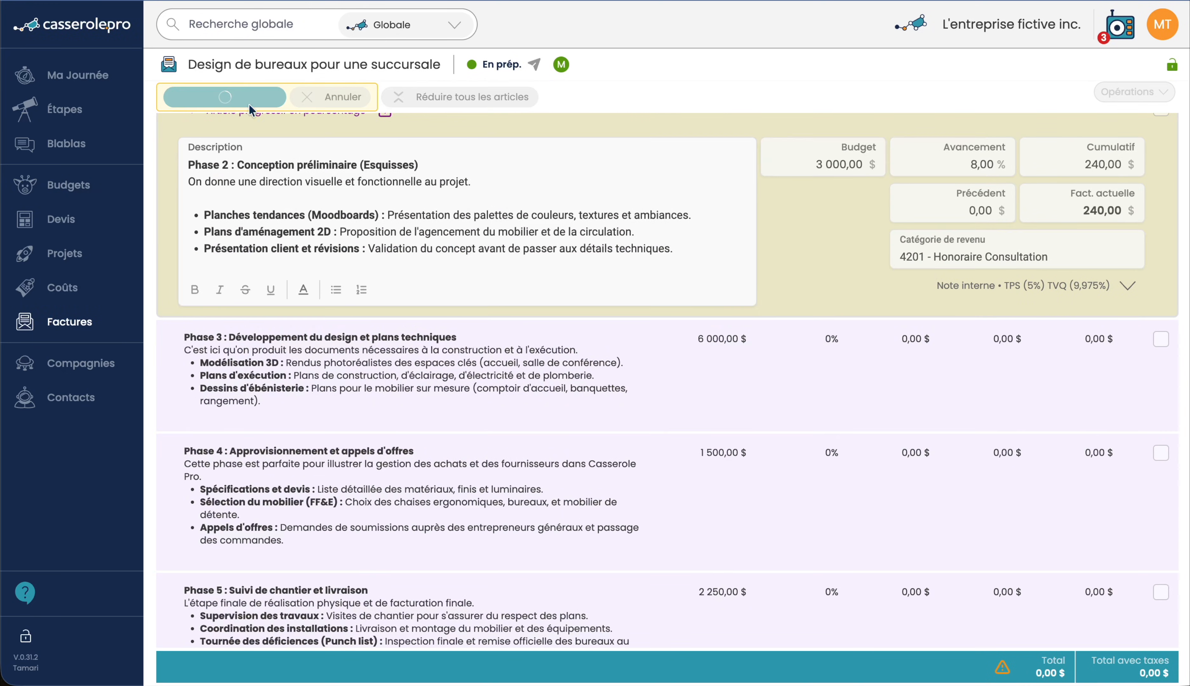
# Step: Check the saved articles and the group's subtotal, and open the PDF version of the invoice from its details
pyautogui.scroll(3, 648, 347)
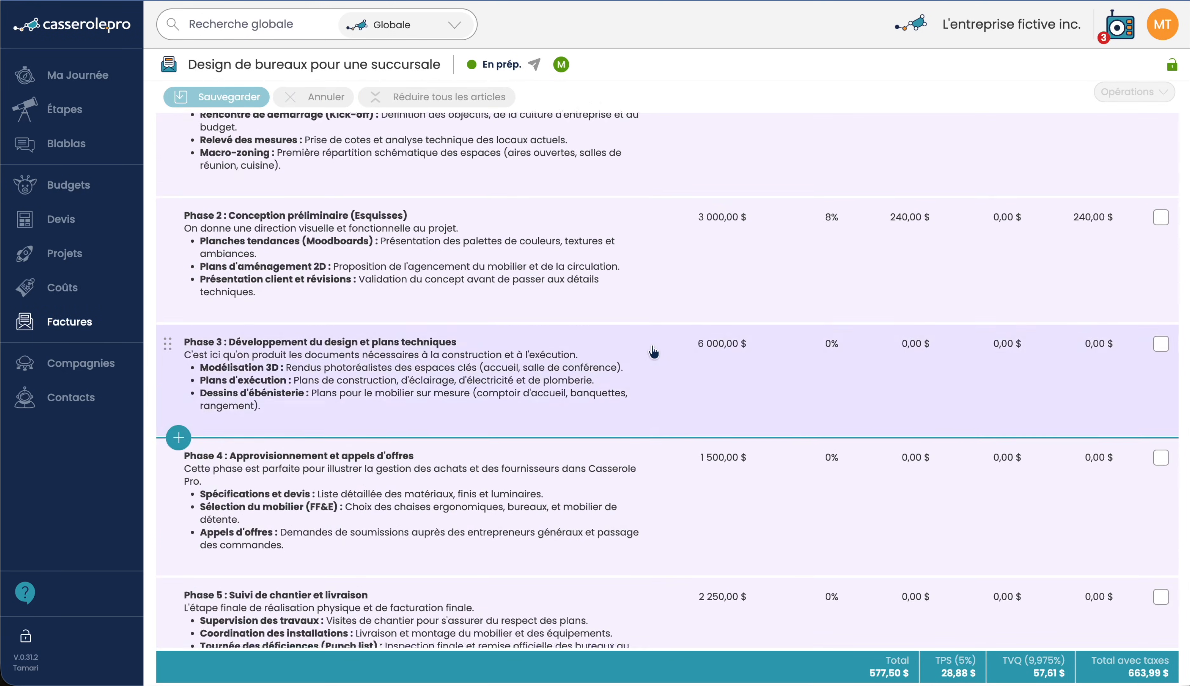
pyautogui.scroll(-3, 653, 350)
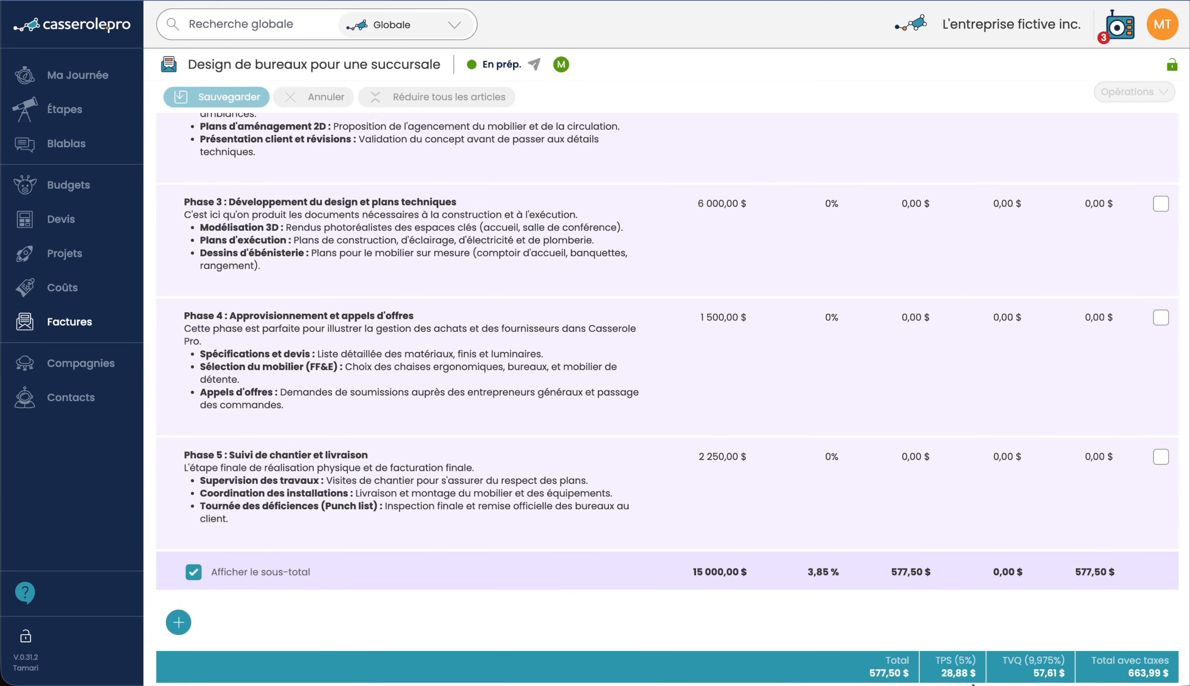
pyautogui.scroll(6, 874, 439)
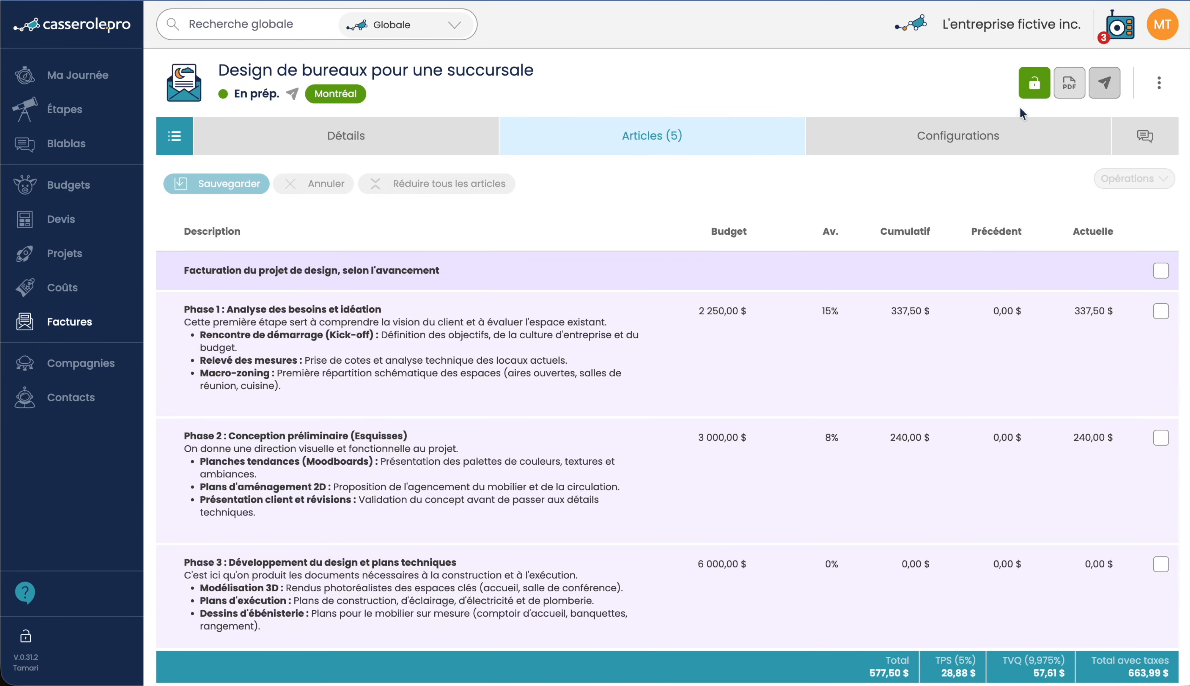
pyautogui.click(378, 142)
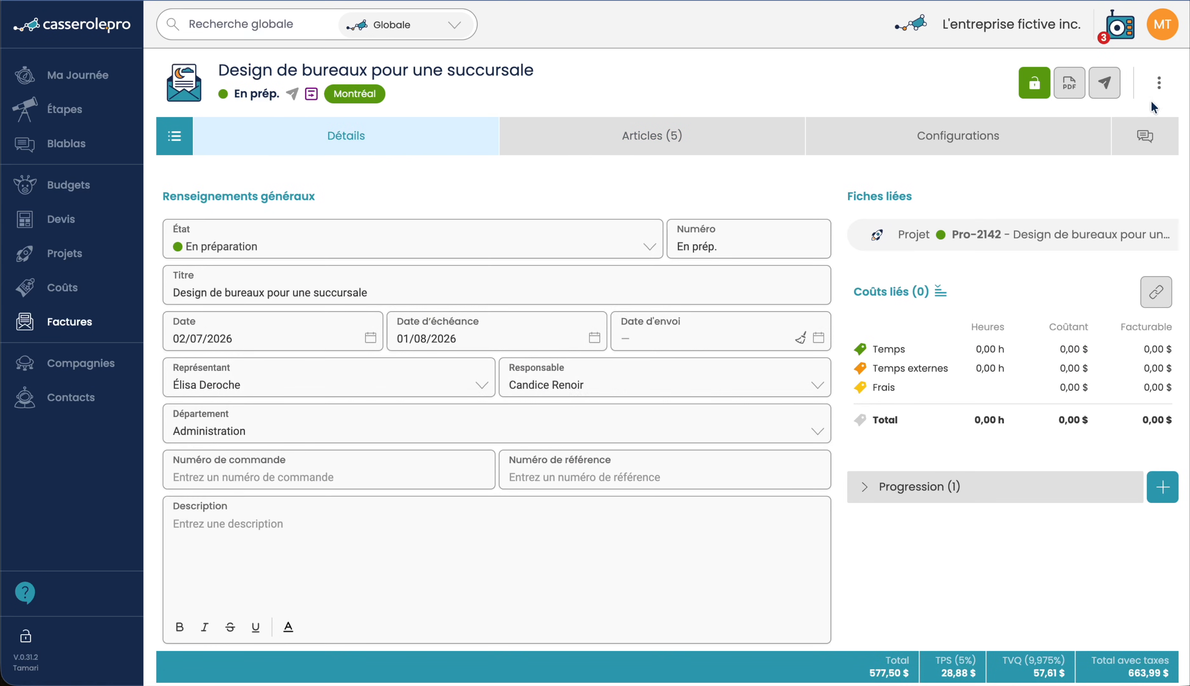
pyautogui.click(1069, 87)
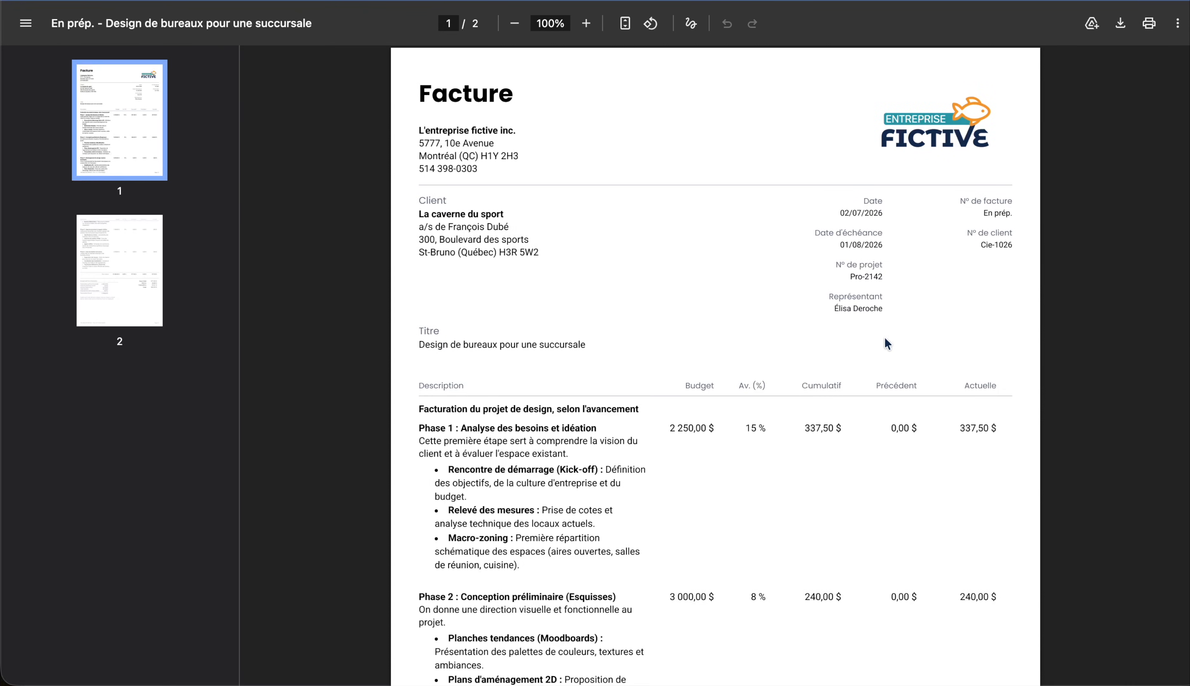
# Step: Examine the PDF invoice's progress columns, subtotals and billing summary (Récapitulatif de la facturation) on both pages, and close it
pyautogui.scroll(-4, 884, 409)
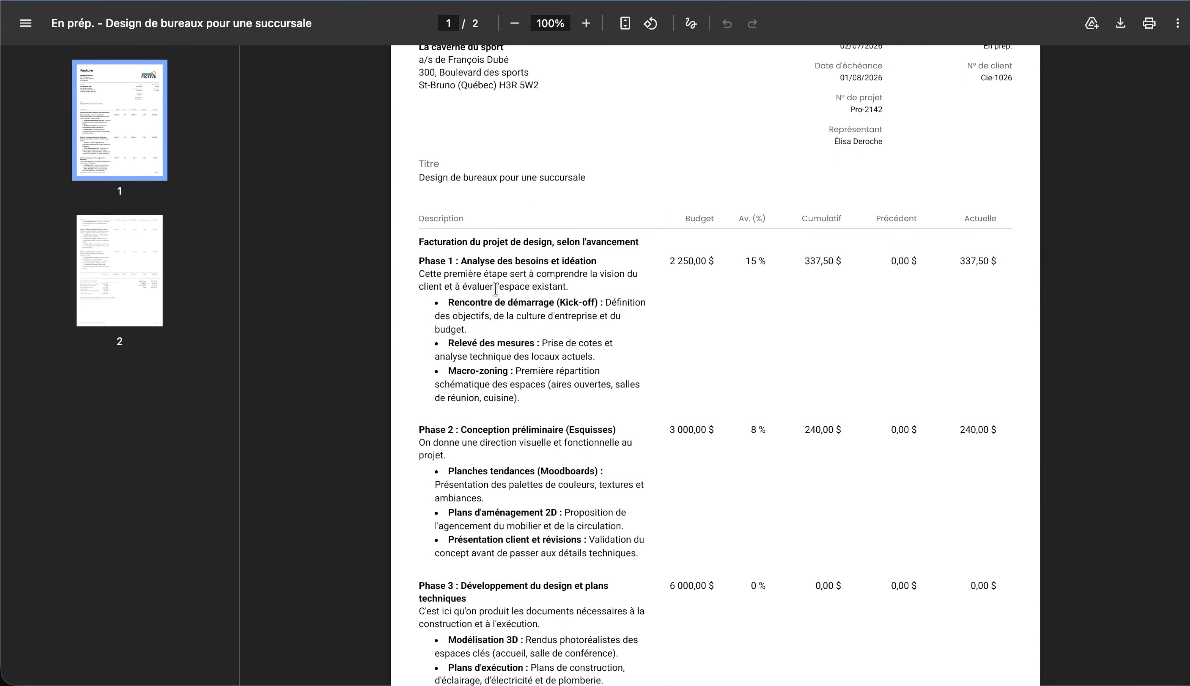
pyautogui.scroll(-6, 495, 510)
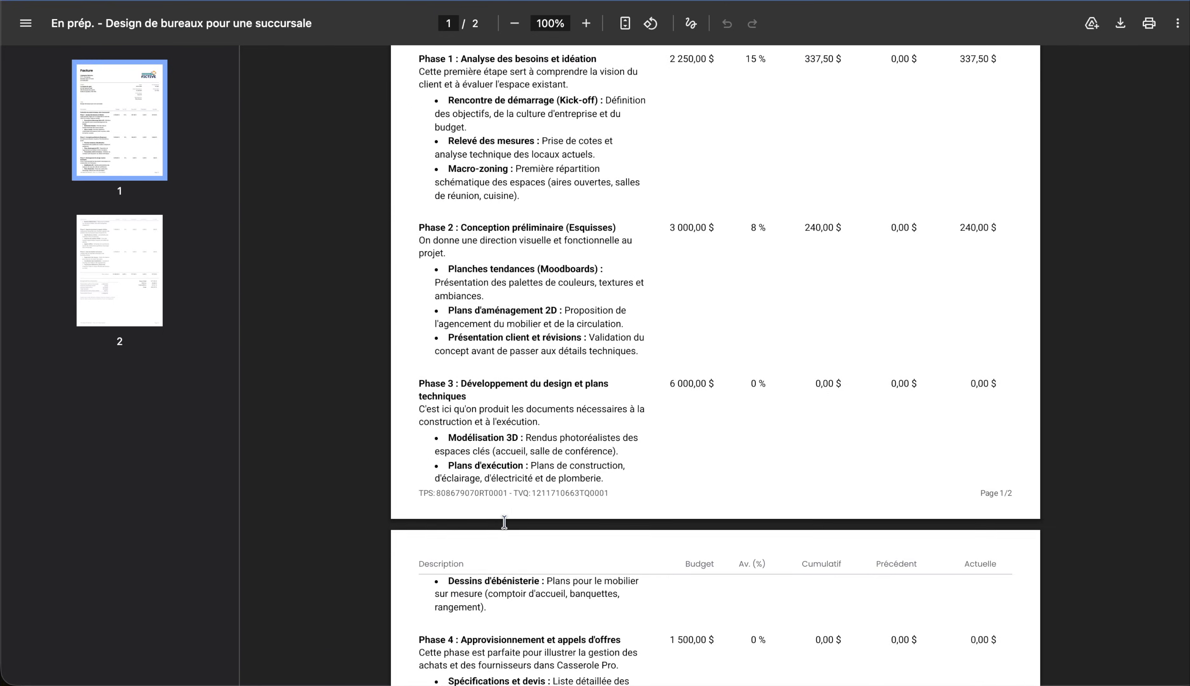
pyautogui.scroll(-8, 504, 520)
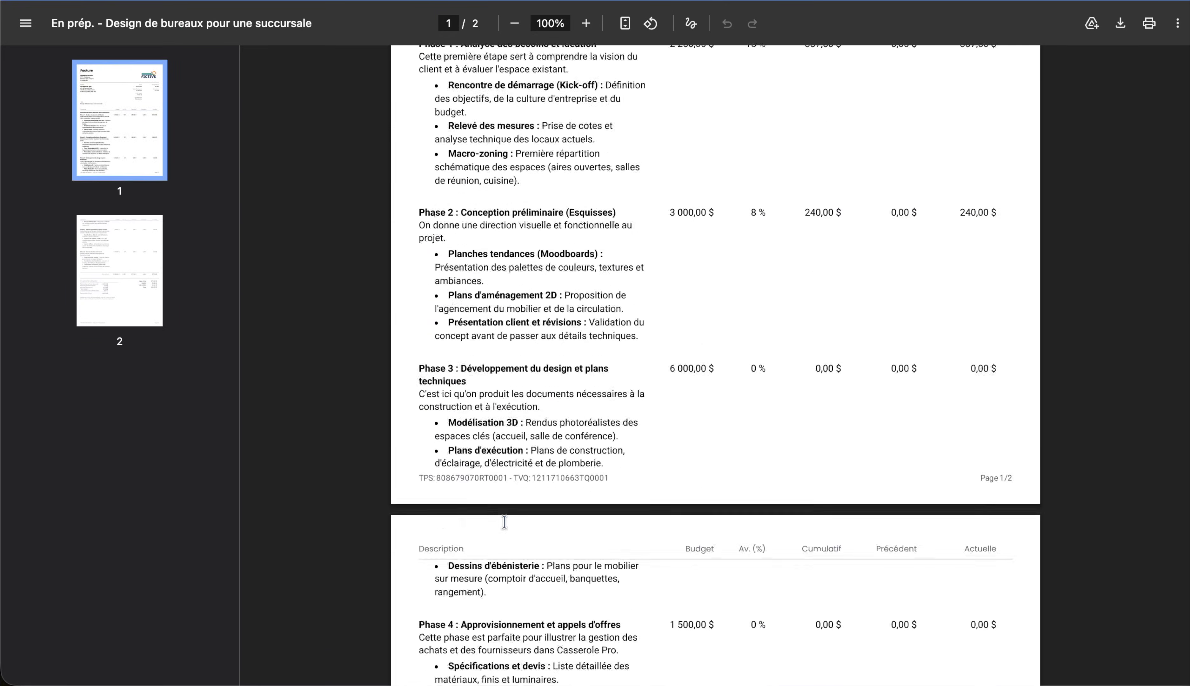
pyautogui.scroll(9, 504, 521)
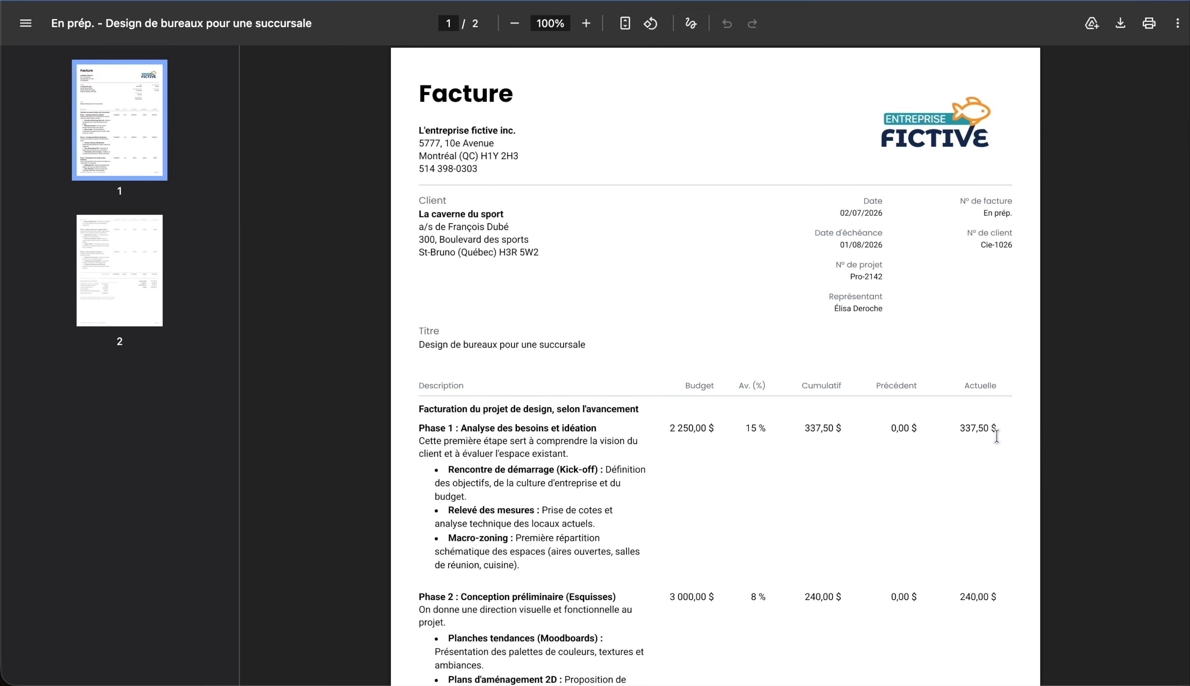
pyautogui.scroll(-3, 977, 480)
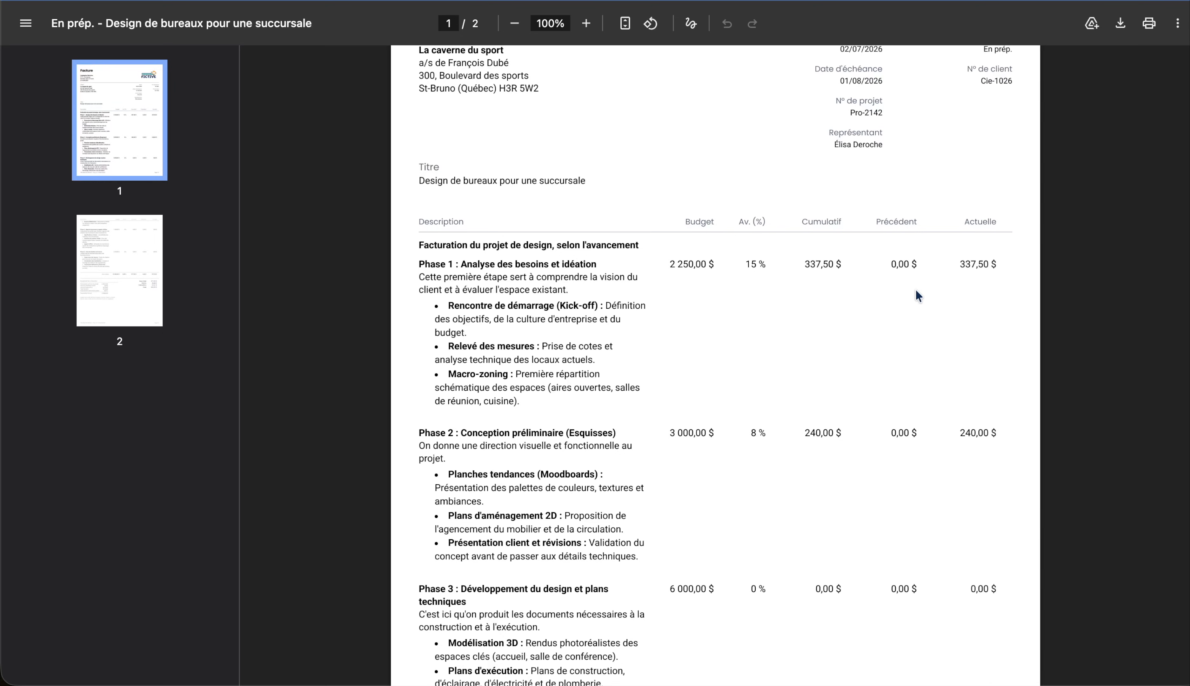
pyautogui.scroll(-20, 917, 296)
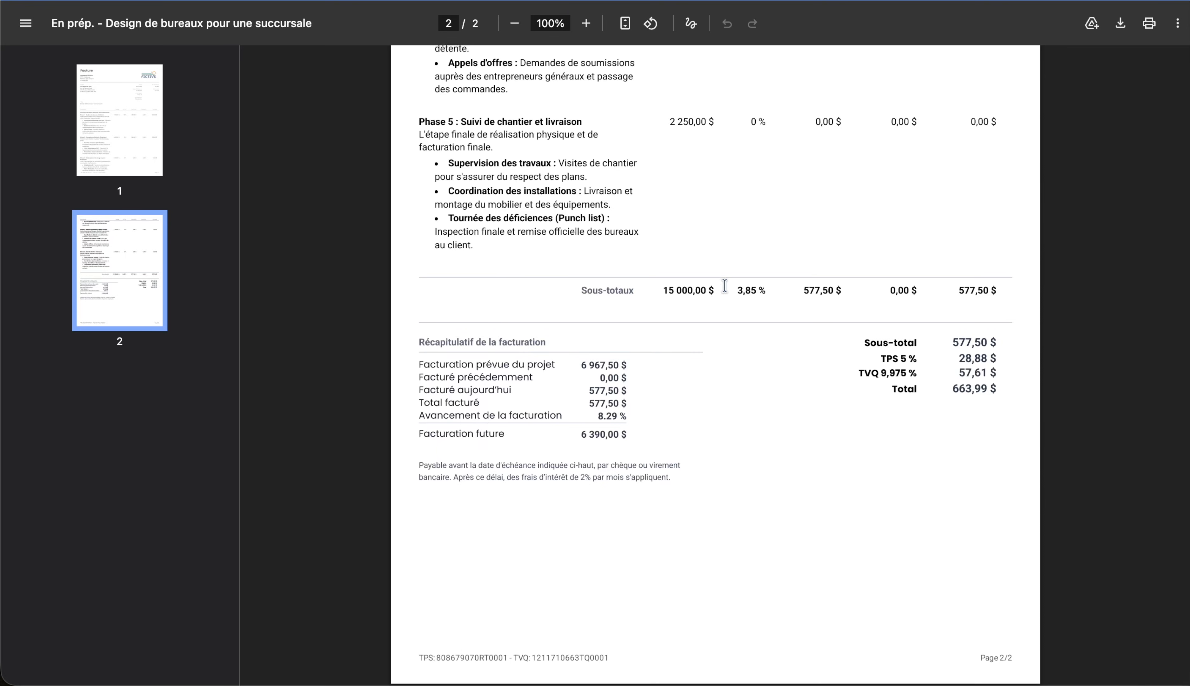
pyautogui.scroll(3, 724, 285)
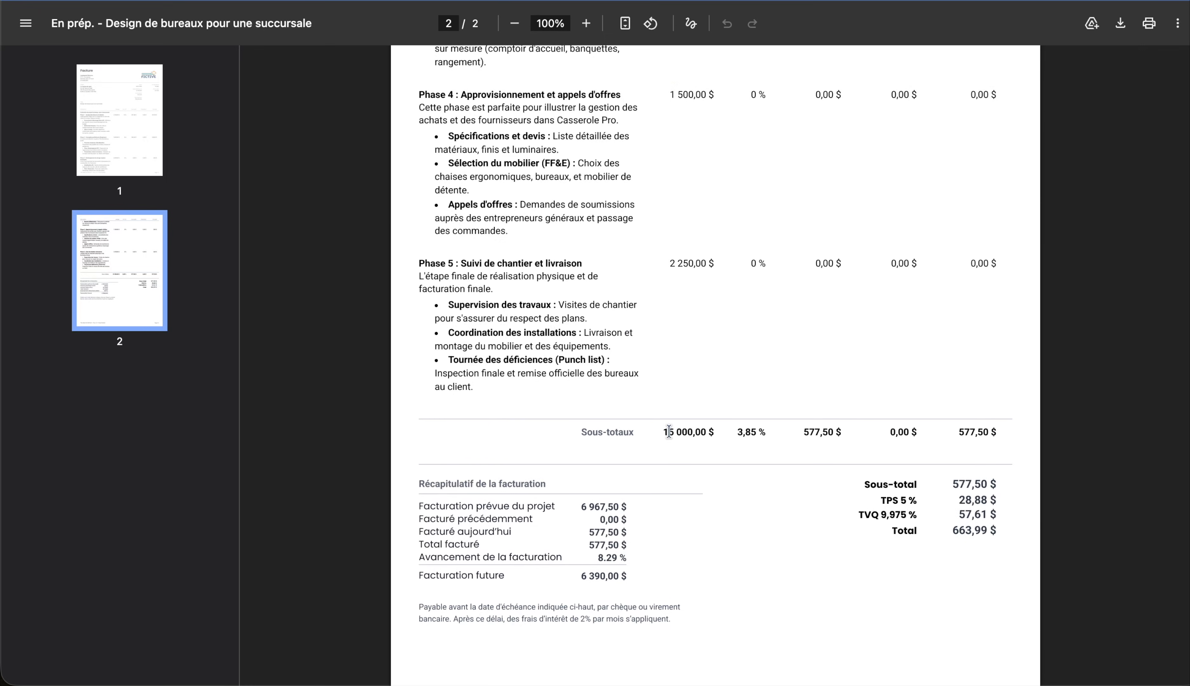
pyautogui.moveTo(663, 431); pyautogui.dragTo(690, 436)
pyautogui.click(586, 511)
pyautogui.scroll(1, 705, 517)
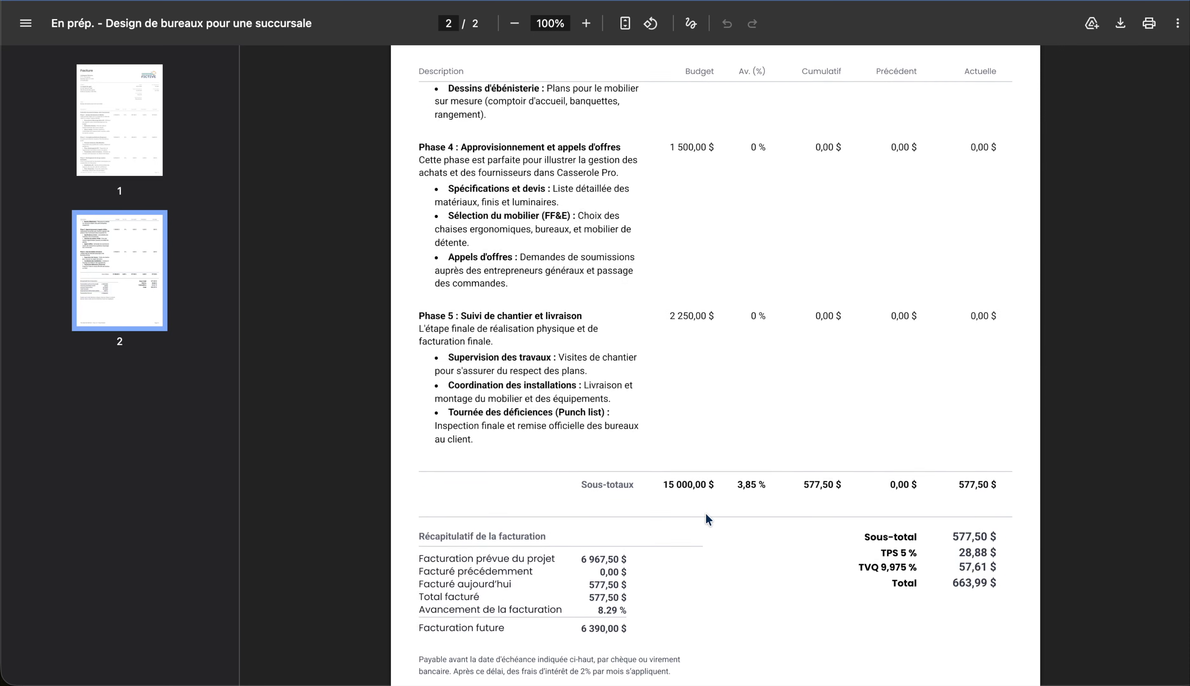
pyautogui.scroll(1, 727, 558)
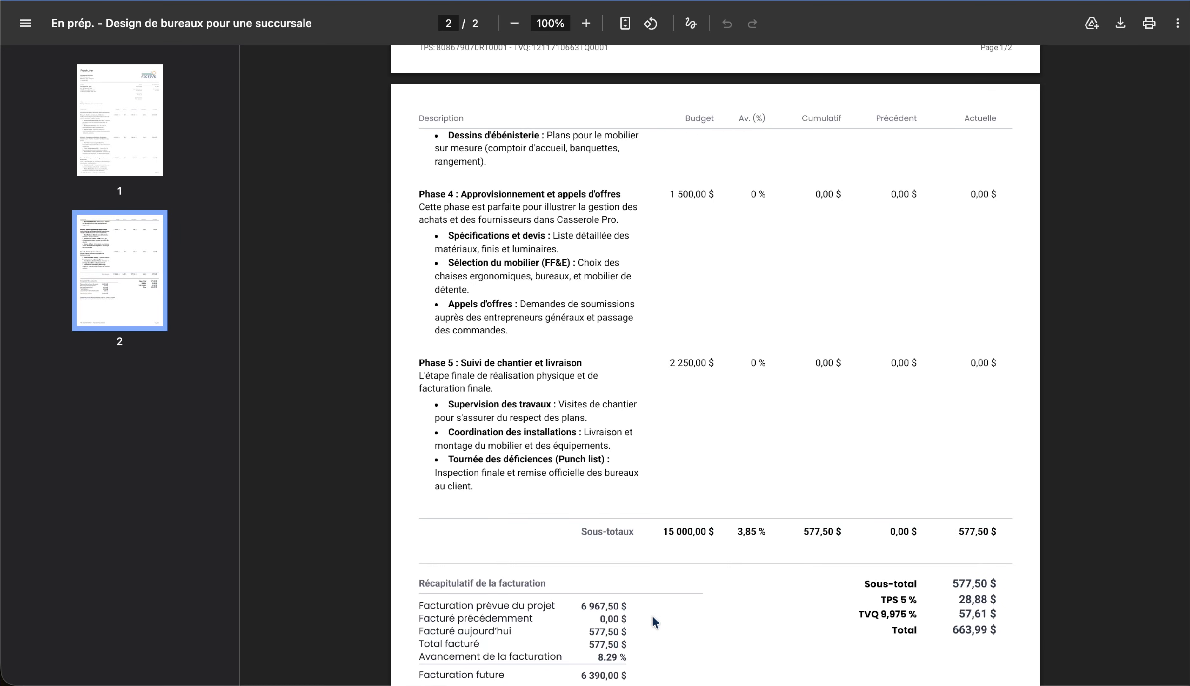
pyautogui.scroll(-2, 666, 612)
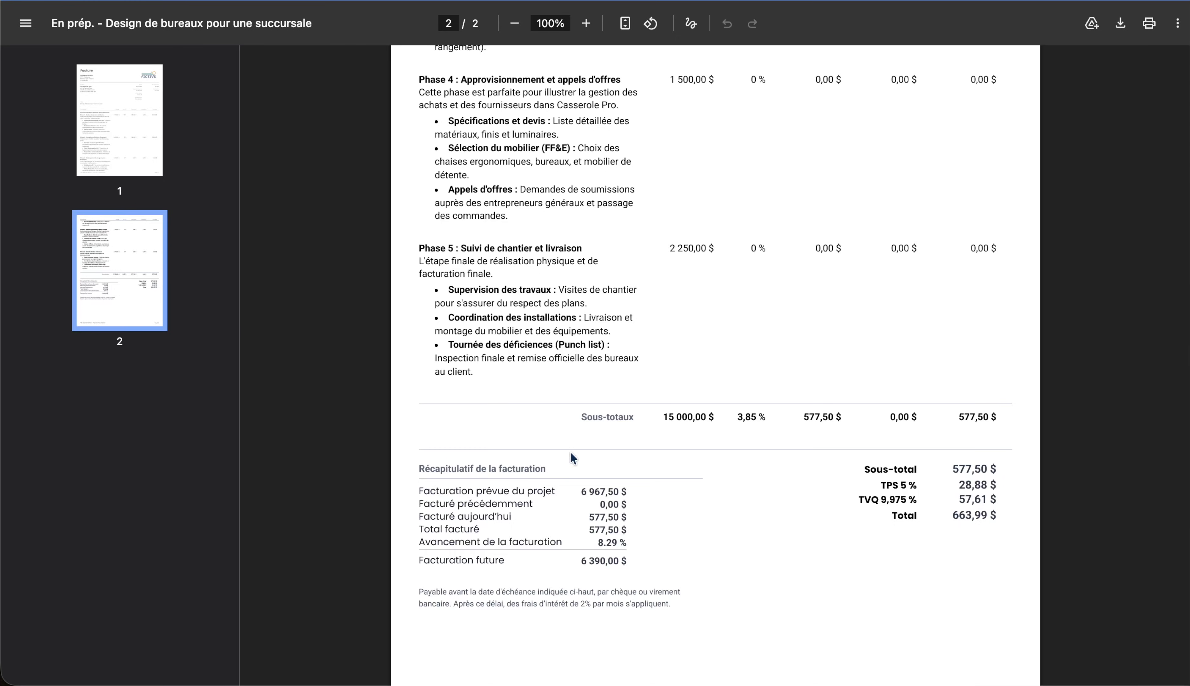
pyautogui.scroll(10, 705, 531)
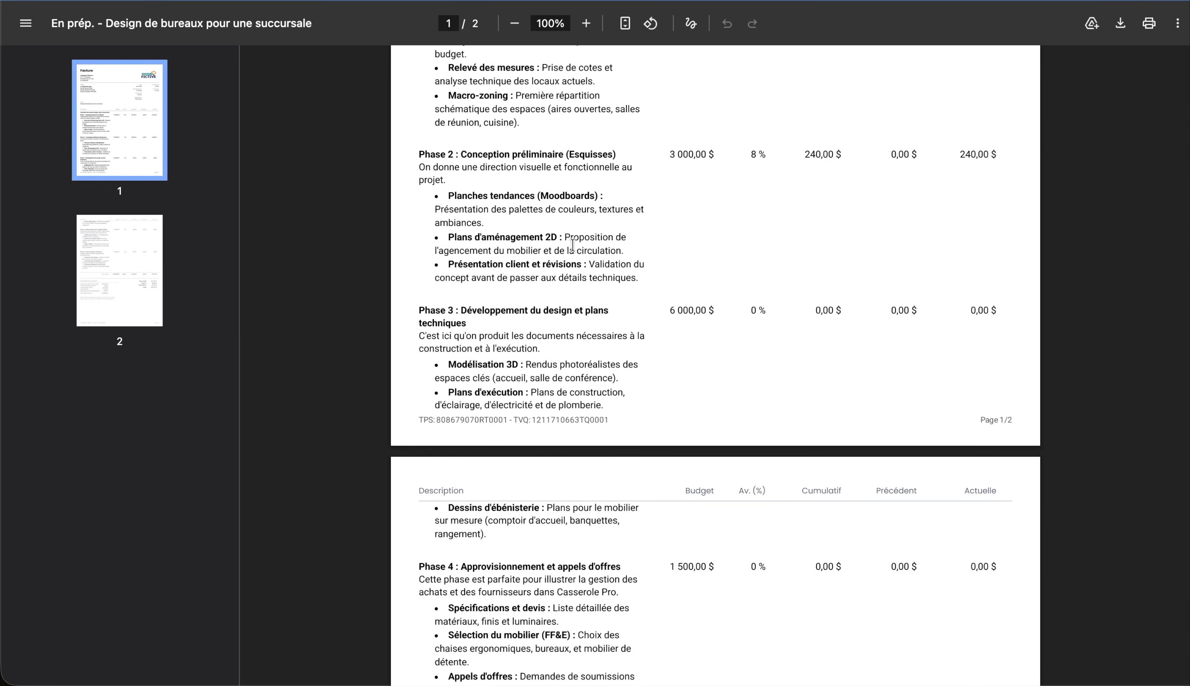
pyautogui.press('super+w')
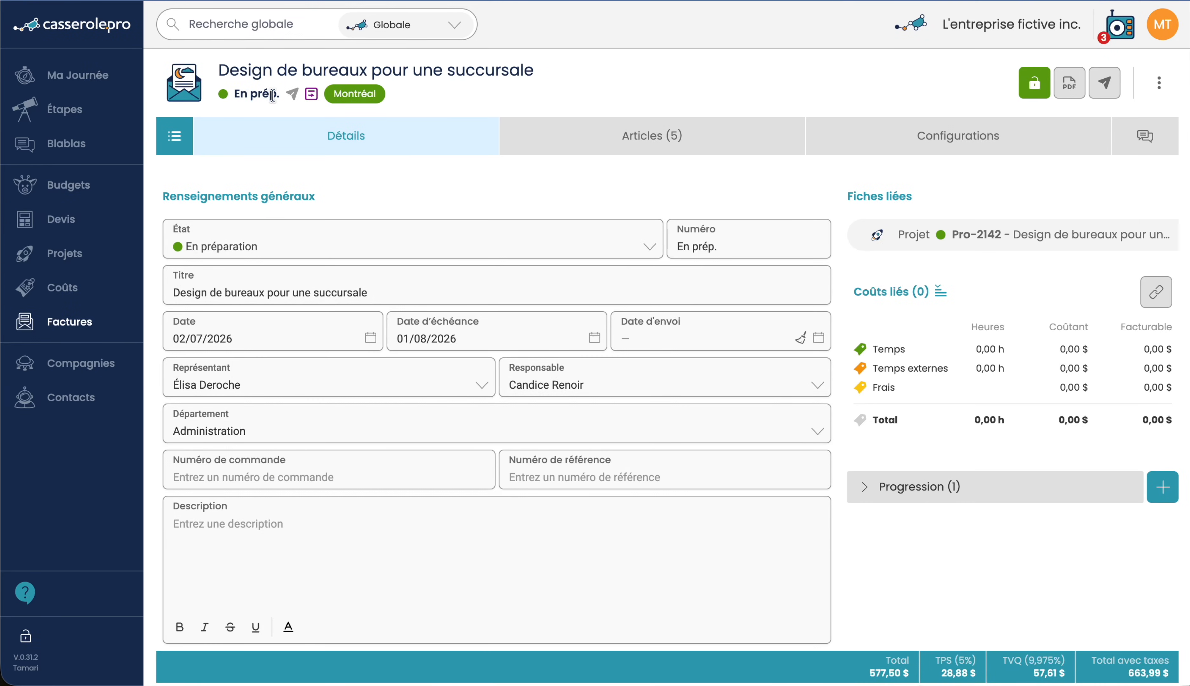
# Step: Expand the invoice's Progression list, change the invoice's state (État) to "À recevoir" and save it
pyautogui.click(866, 493)
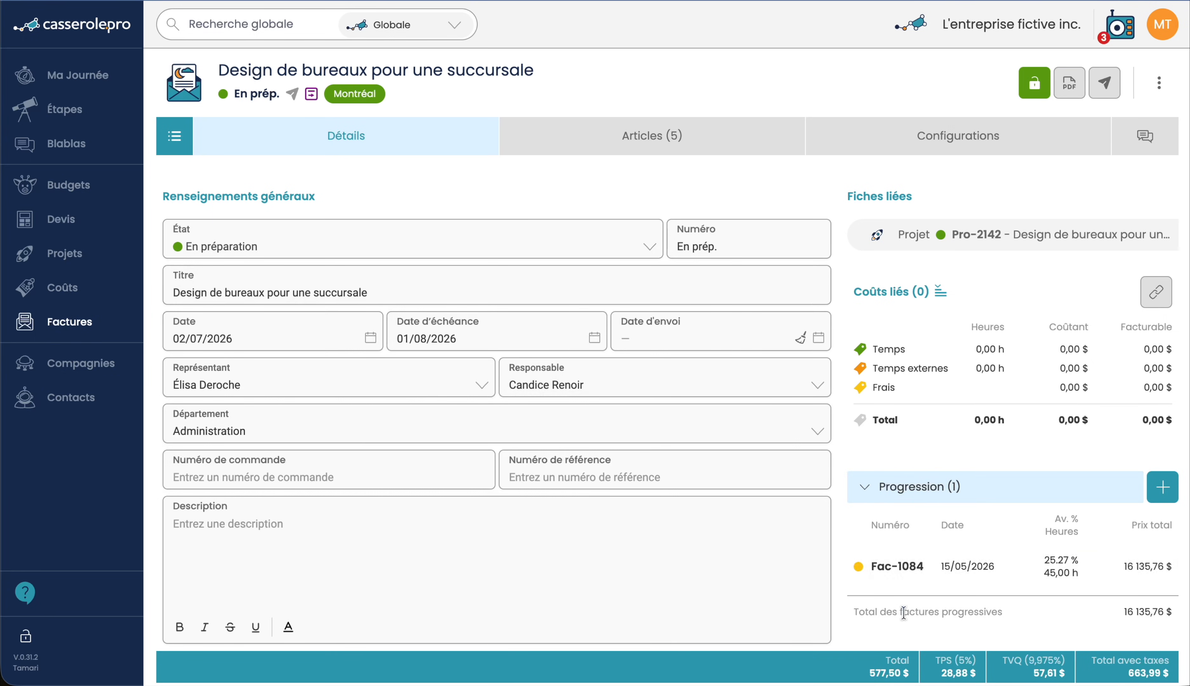
pyautogui.scroll(-3, 986, 444)
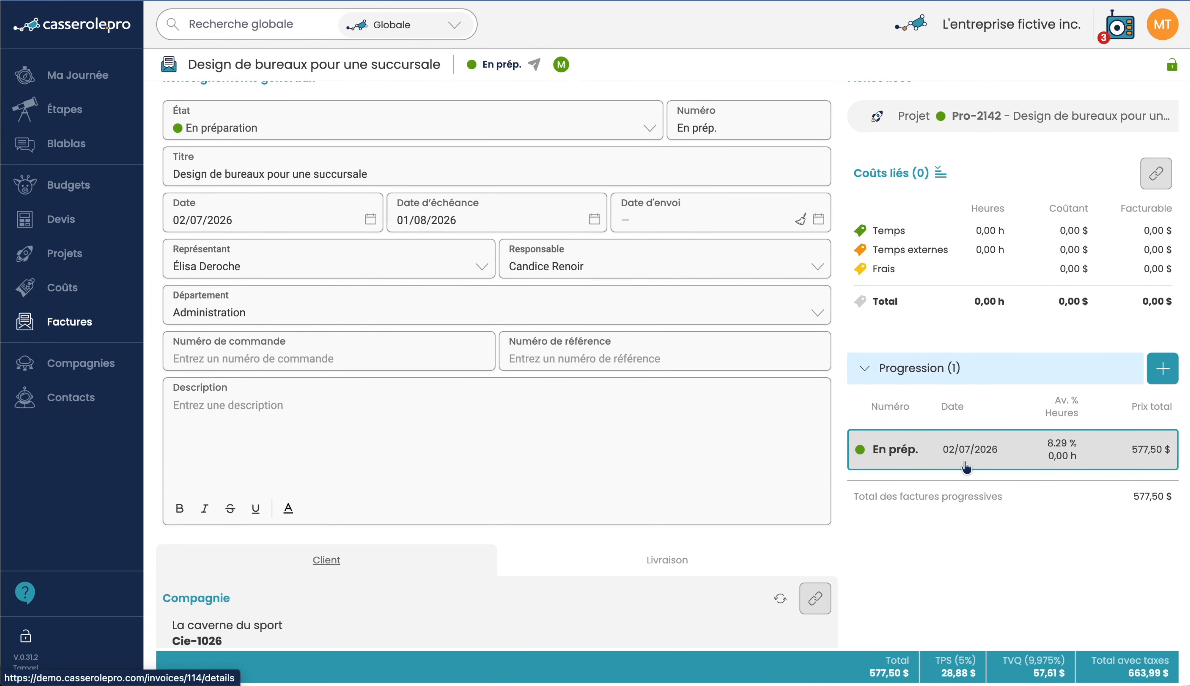
pyautogui.click(207, 128)
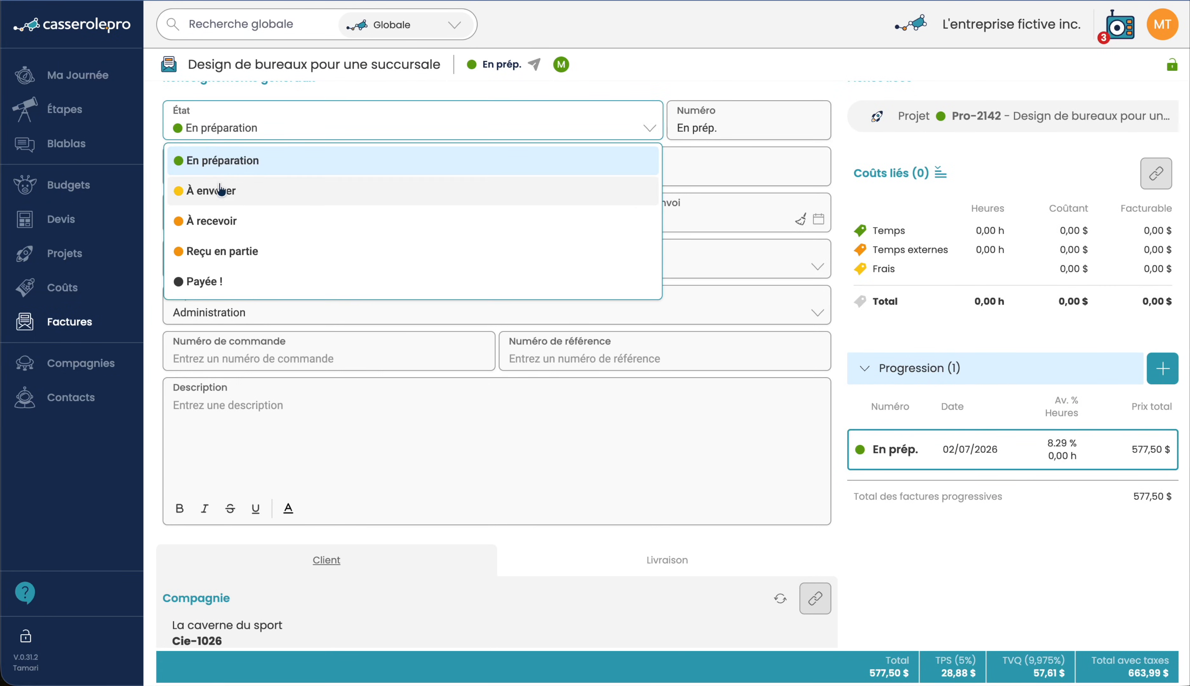
pyautogui.click(219, 218)
pyautogui.click(753, 396)
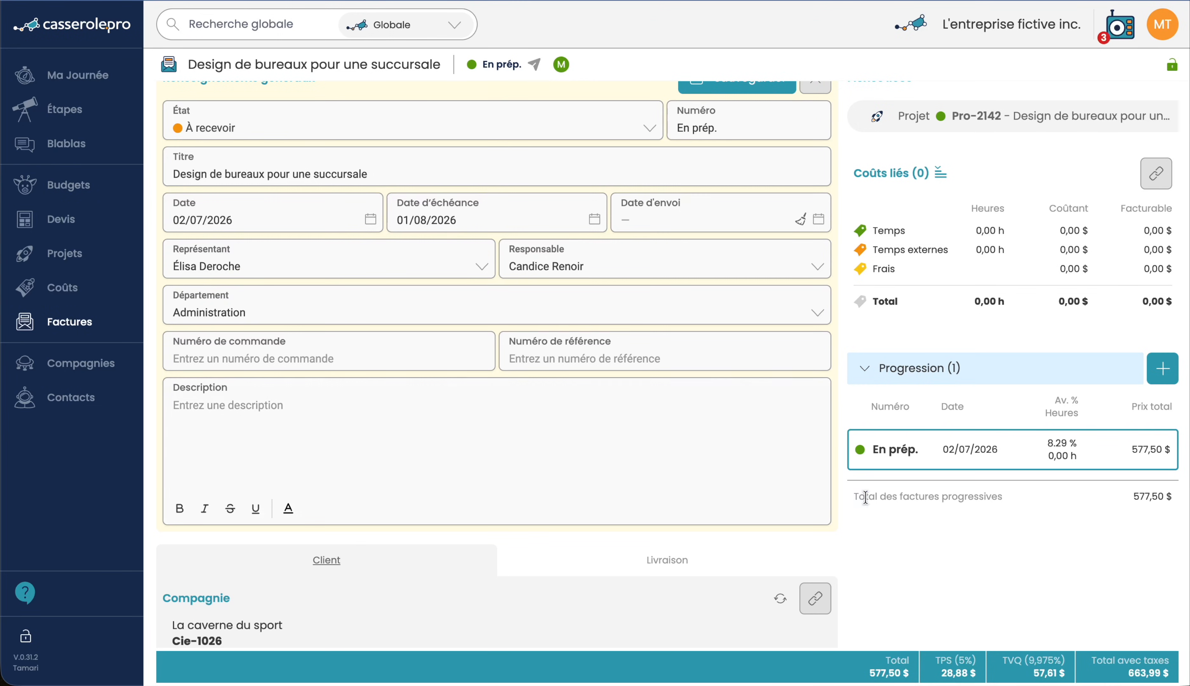
pyautogui.click(719, 87)
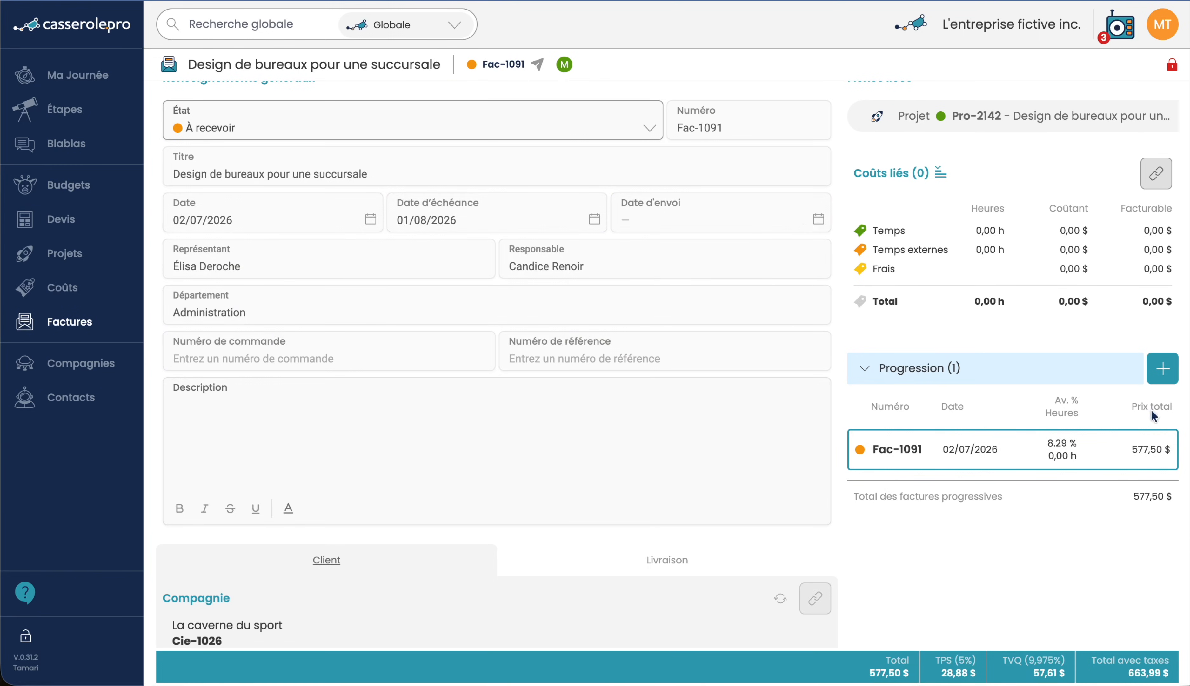
# Step: Continue the progression with a new invoice, without duplicating the standard groups, articles and items, and show its articles
pyautogui.click(1163, 371)
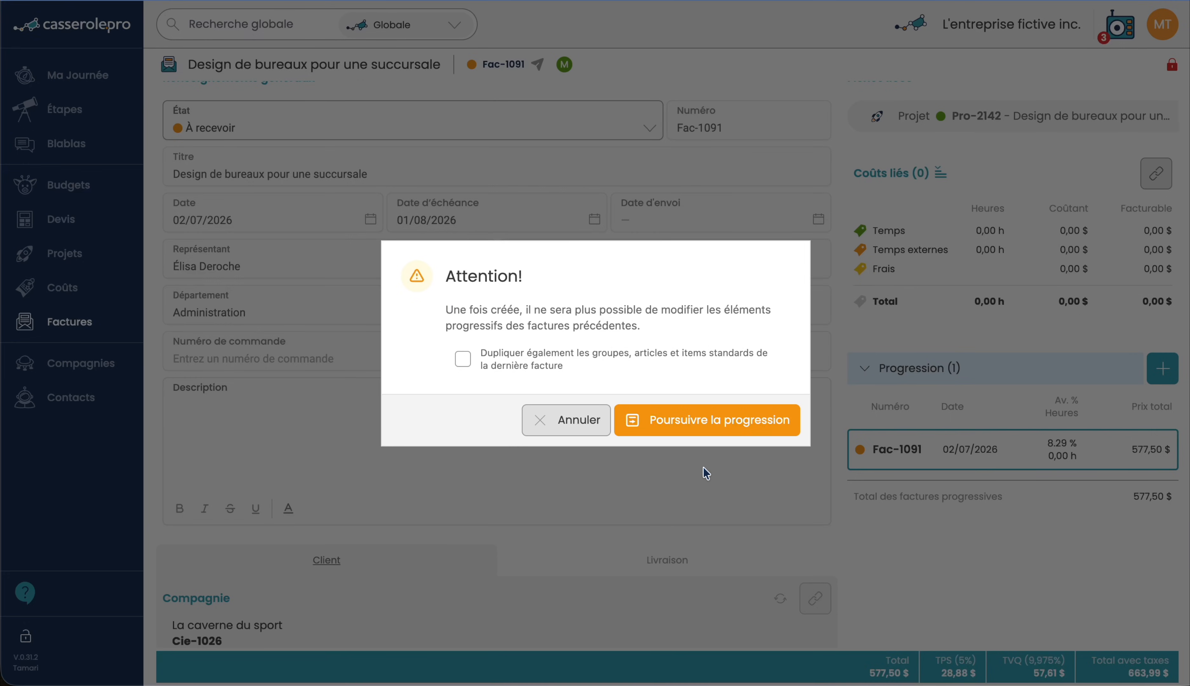
pyautogui.click(734, 418)
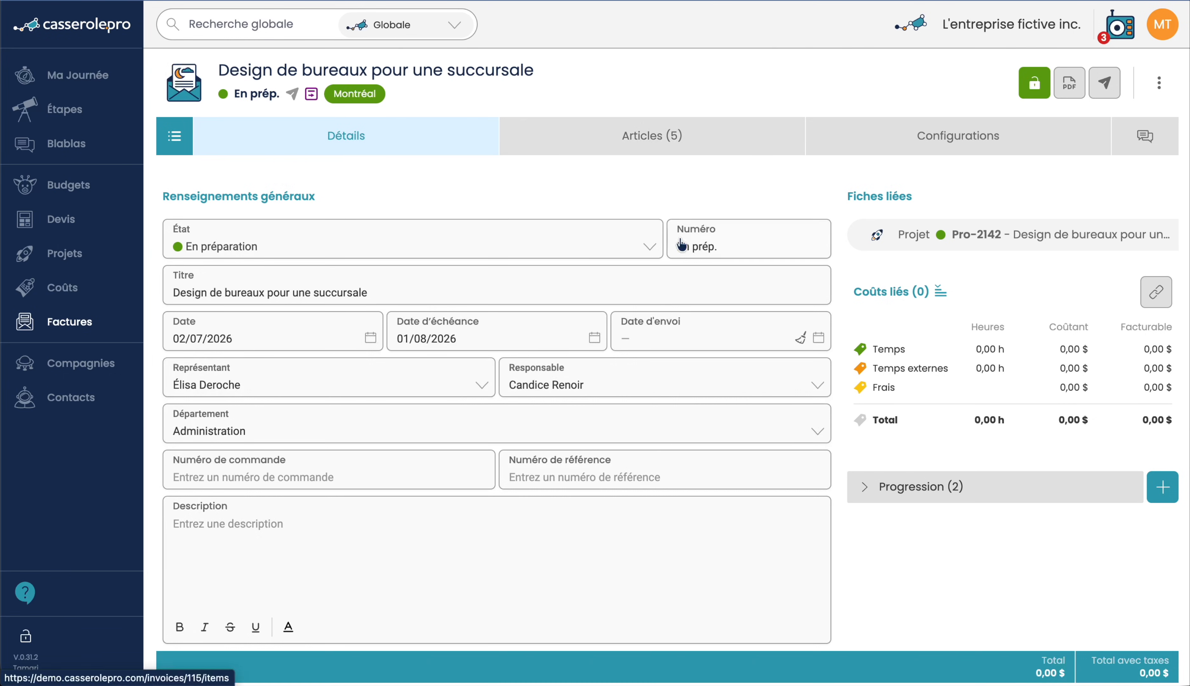
pyautogui.click(661, 142)
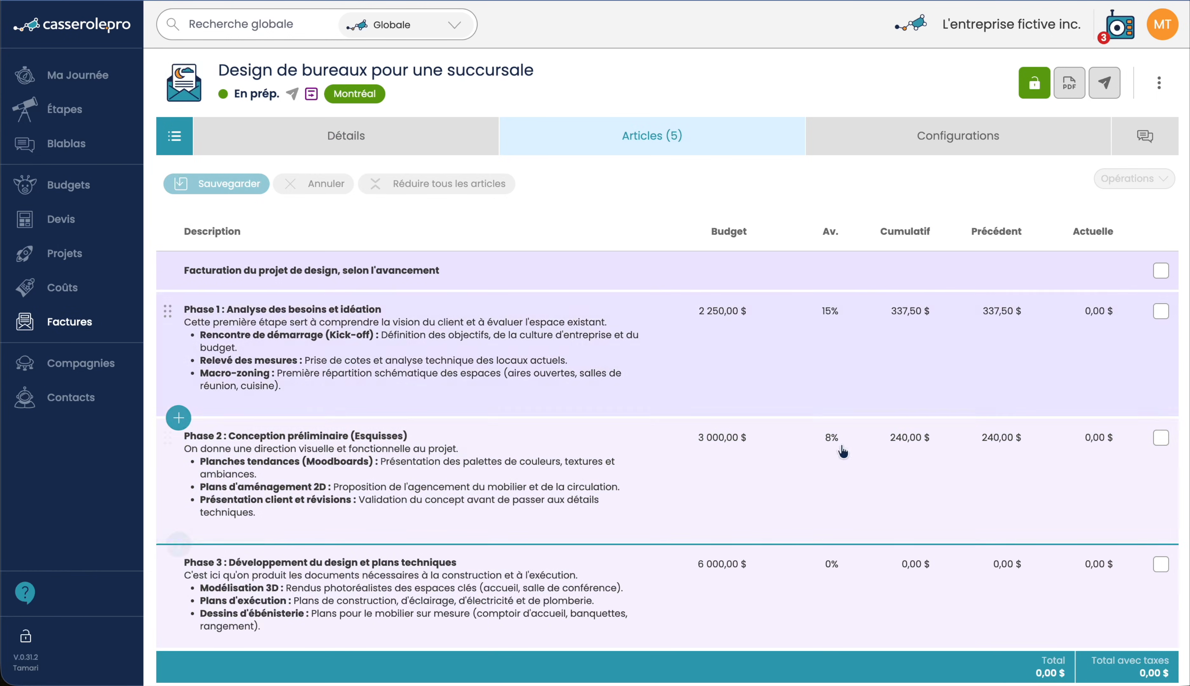
# Step: Set the progress (Avancement) of "Phase 1 : Analyse des besoins et idéation" to 40% in the new invoice
pyautogui.click(840, 364)
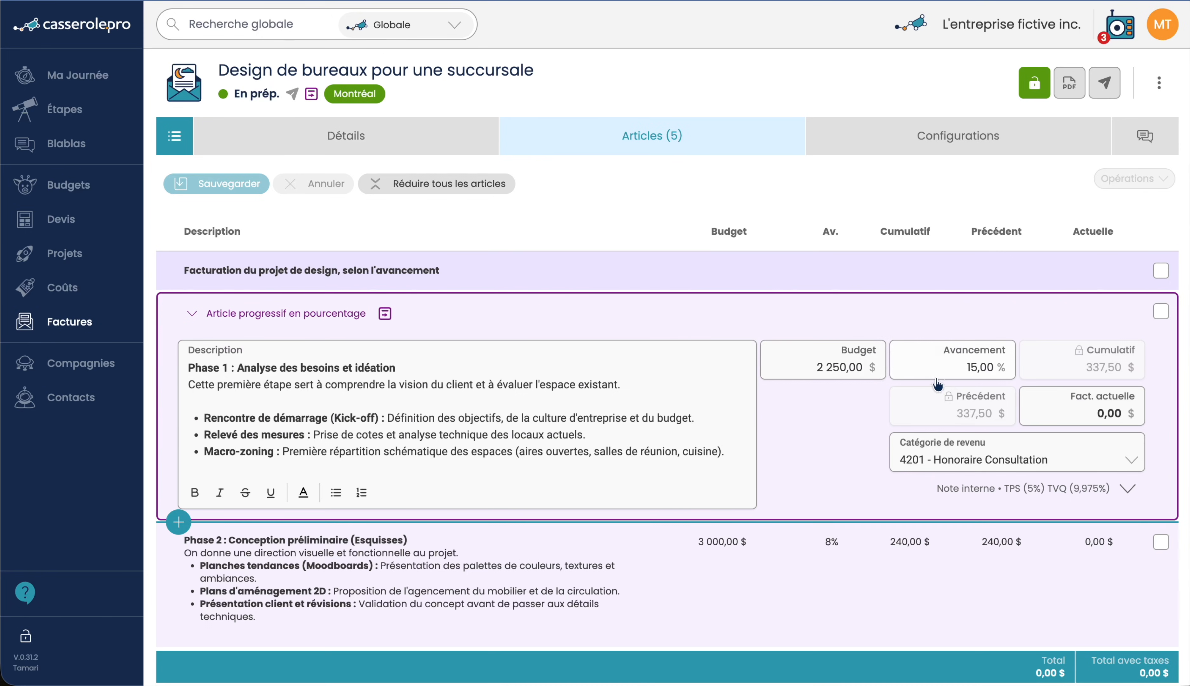
pyautogui.click(951, 367)
pyautogui.write('40')
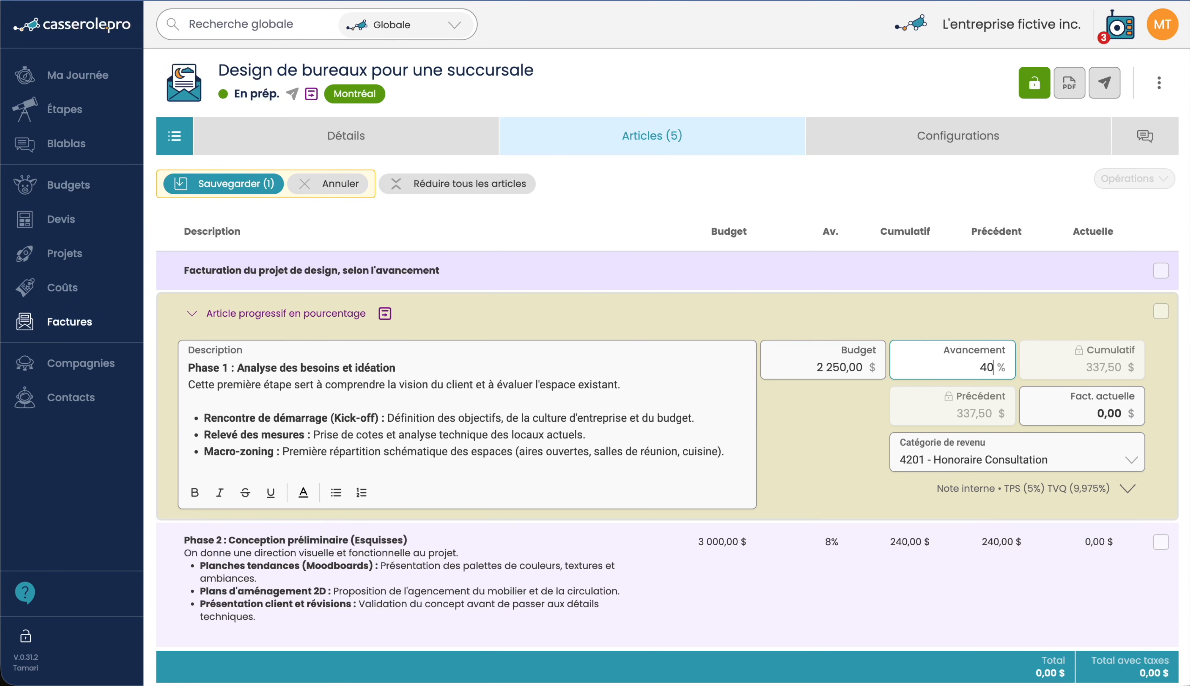
# Step: Set the progress (Avancement) of "Phase 2 : Conception préliminaire (Esquisses)" to 23% in the new invoice
pyautogui.scroll(-5, 1076, 467)
pyautogui.click(879, 310)
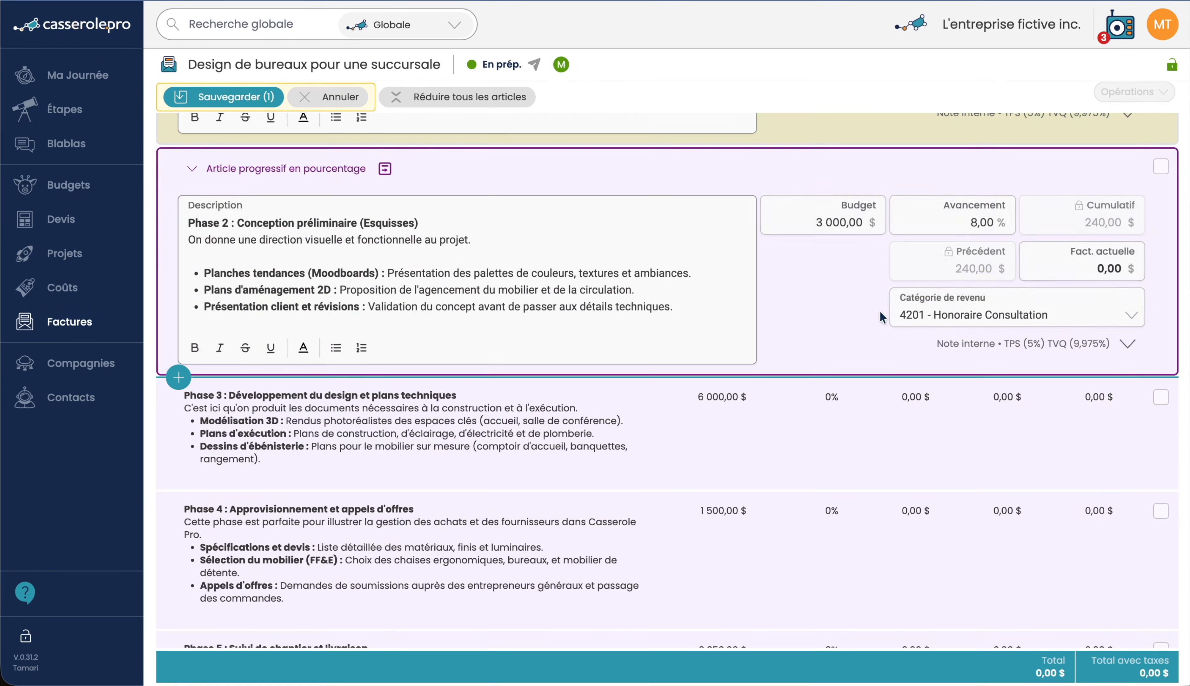
pyautogui.click(961, 219)
pyautogui.write('23')
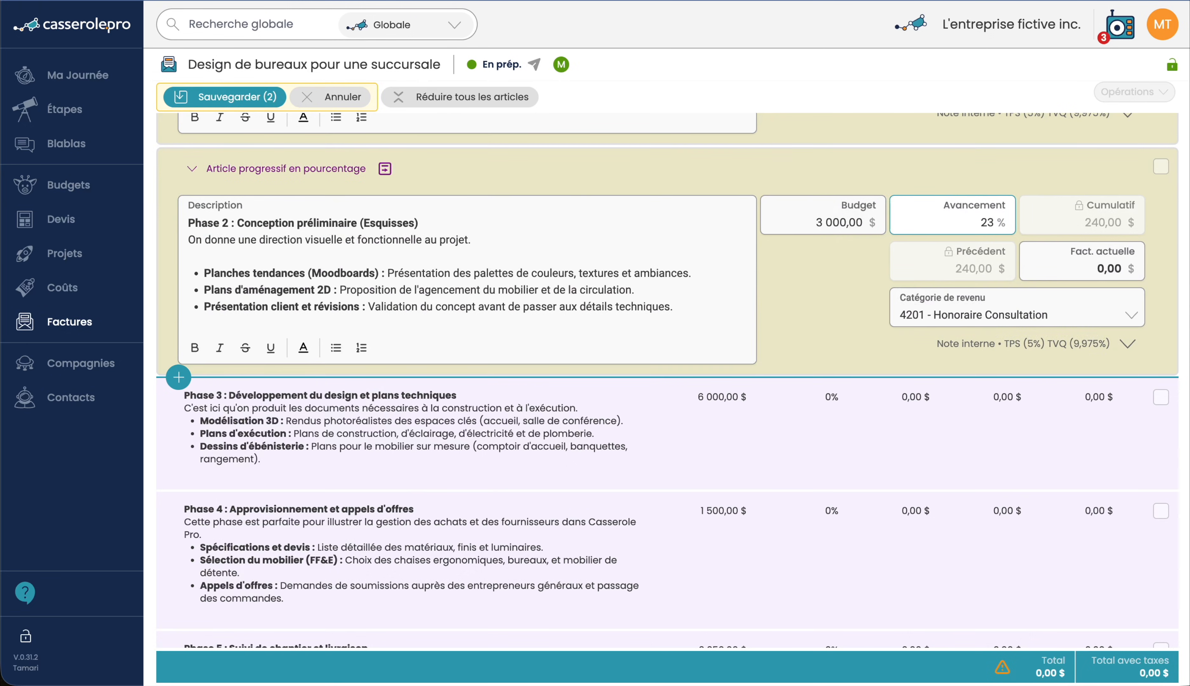
# Step: Set the progress (Avancement) of "Phase 3 : Développement du design et plans techniques" to 10% and save the invoice's articles
pyautogui.click(924, 452)
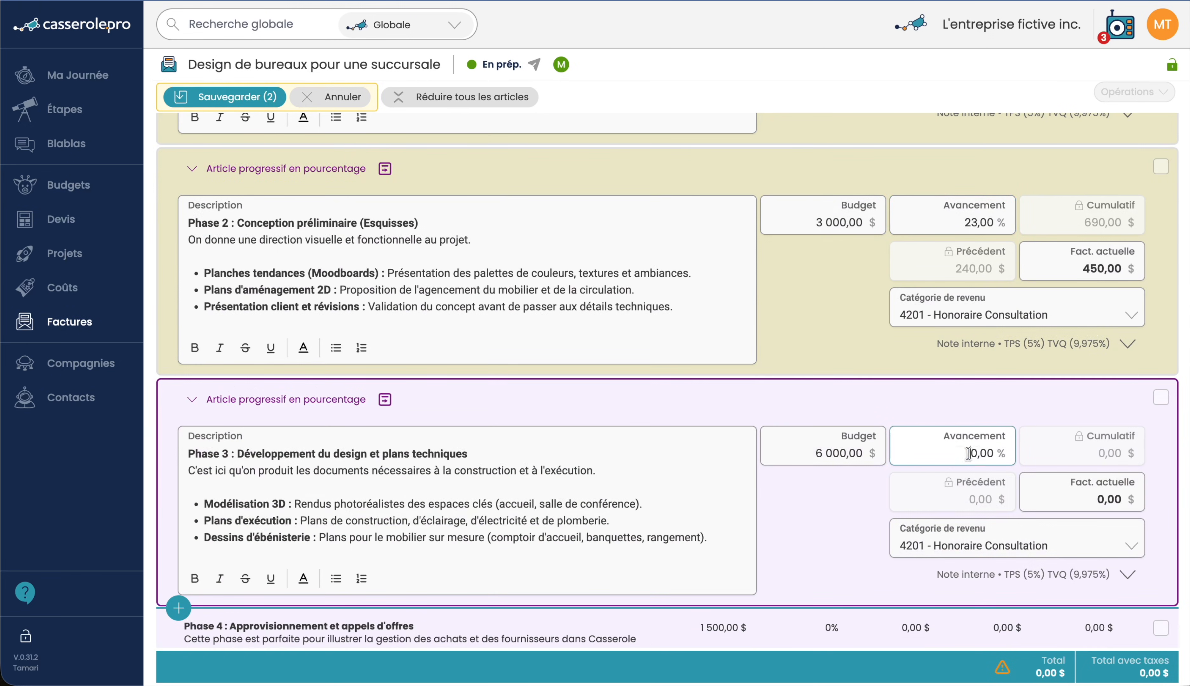
pyautogui.click(1000, 453)
pyautogui.write('10')
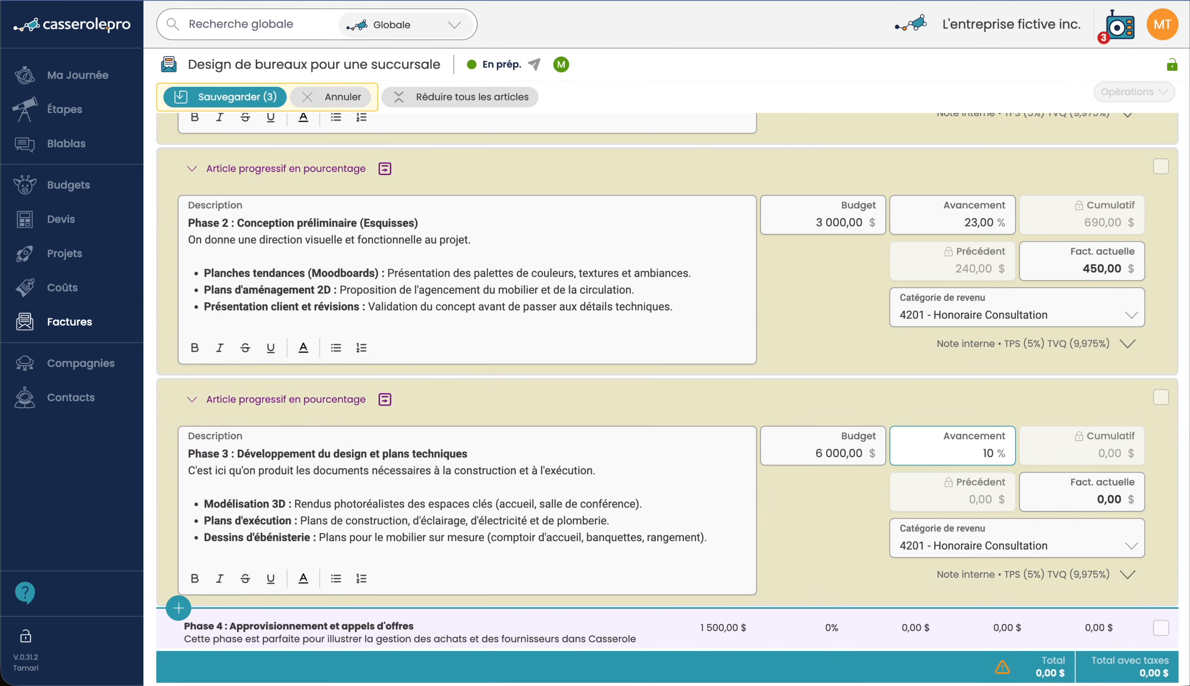
pyautogui.click(838, 525)
pyautogui.scroll(-4, 840, 524)
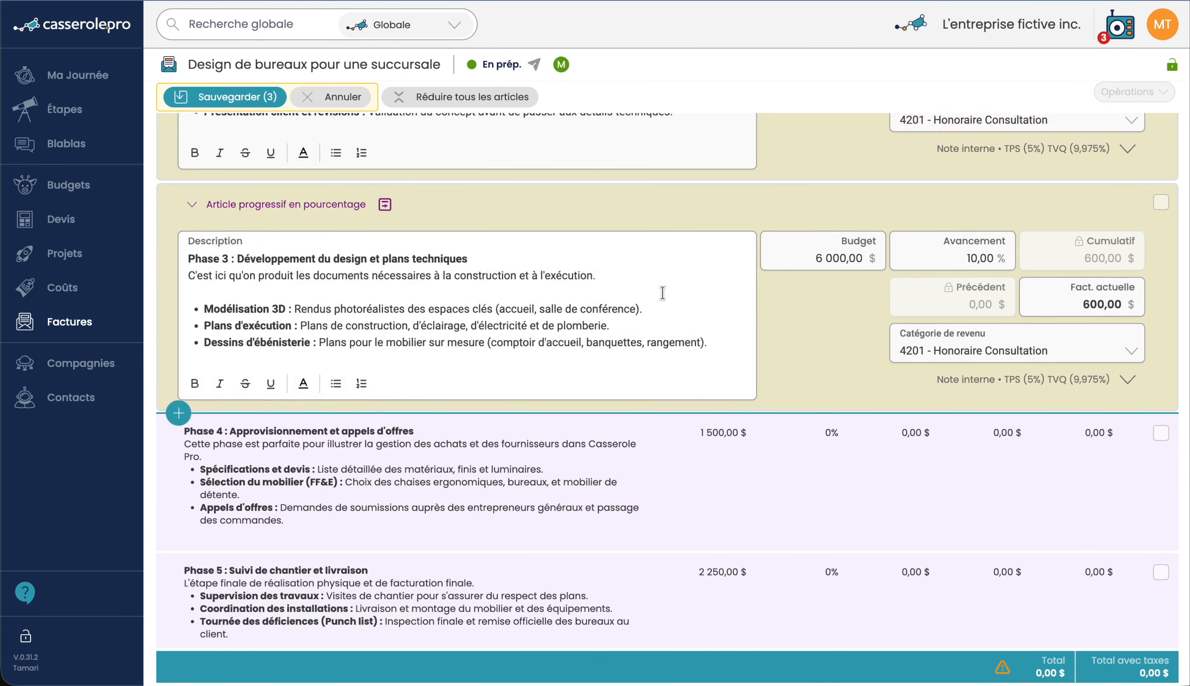
pyautogui.scroll(10, 663, 292)
pyautogui.click(222, 124)
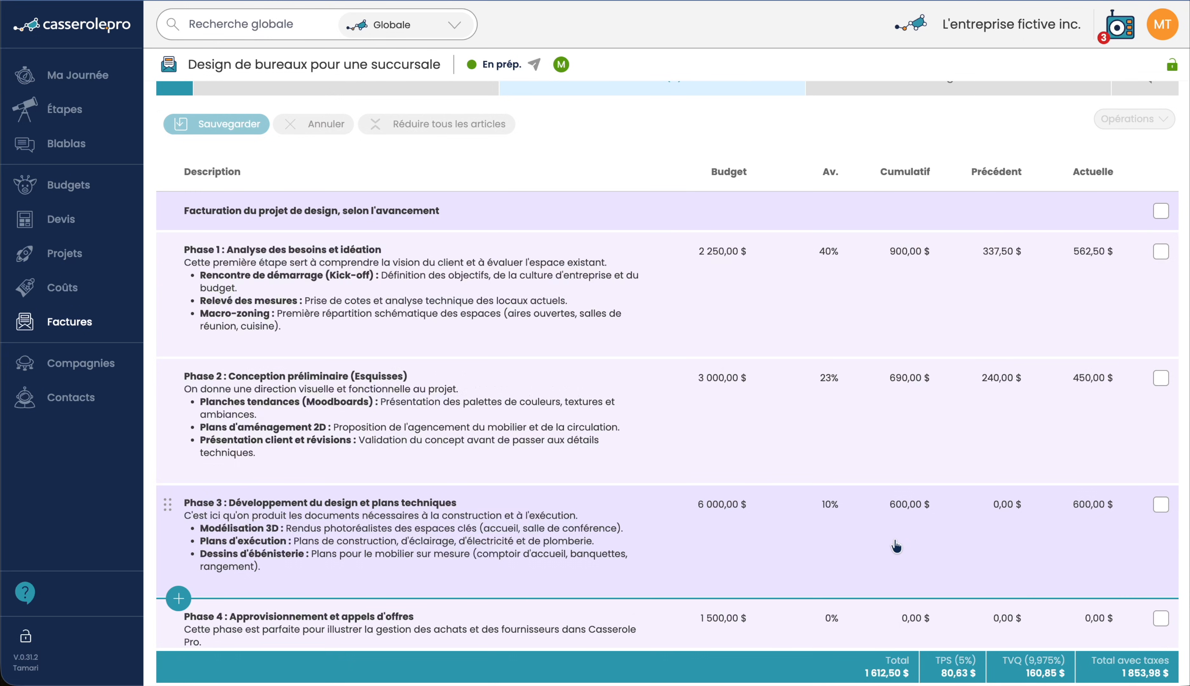
# Step: Check the invoice's saved articles, then preview its PDF, examining the phase amounts and billing summary, and close the preview
pyautogui.scroll(-4, 896, 546)
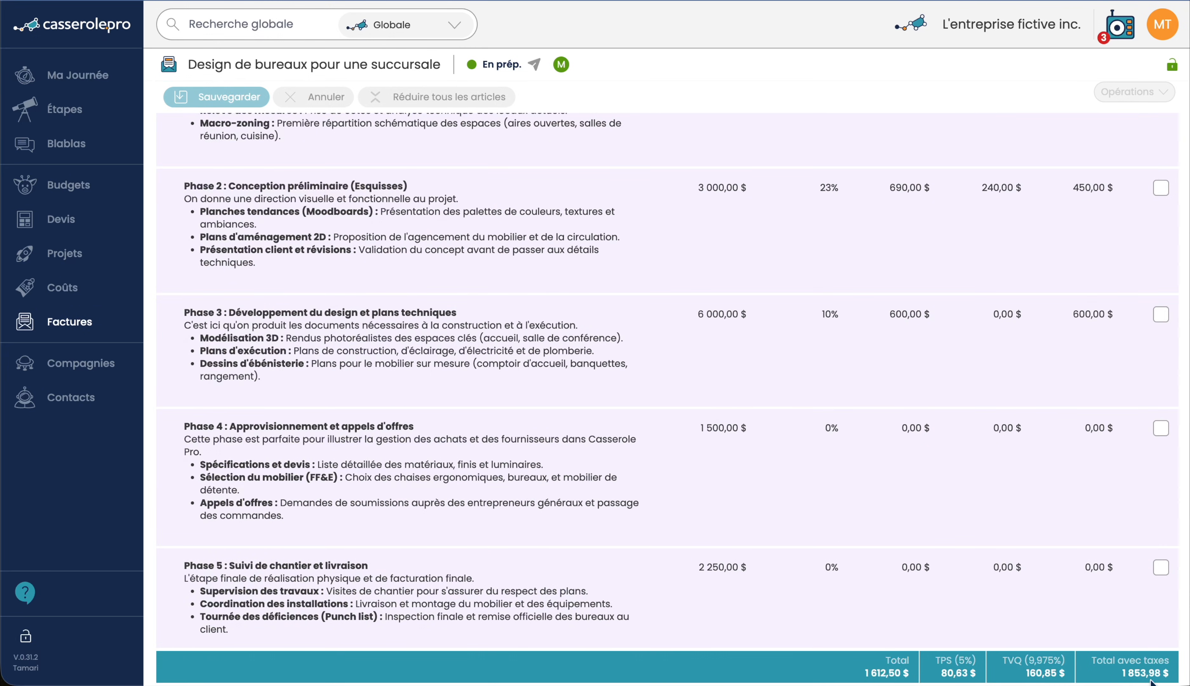
pyautogui.scroll(-3, 982, 566)
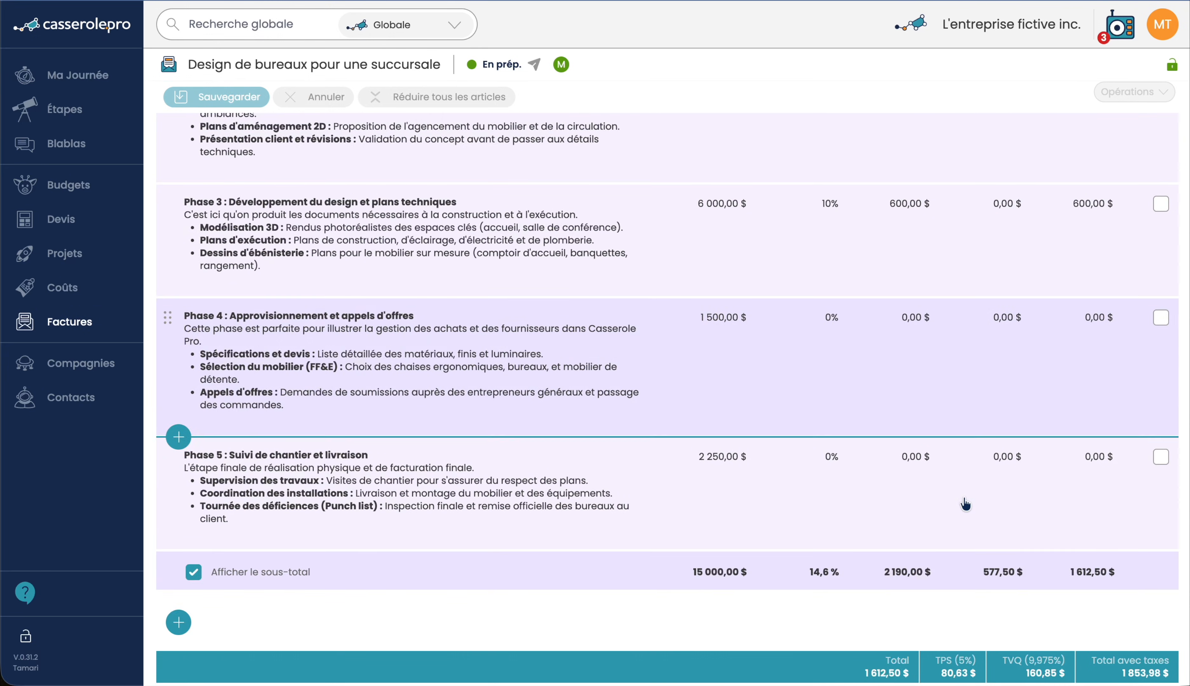
pyautogui.scroll(6, 916, 441)
pyautogui.click(1068, 84)
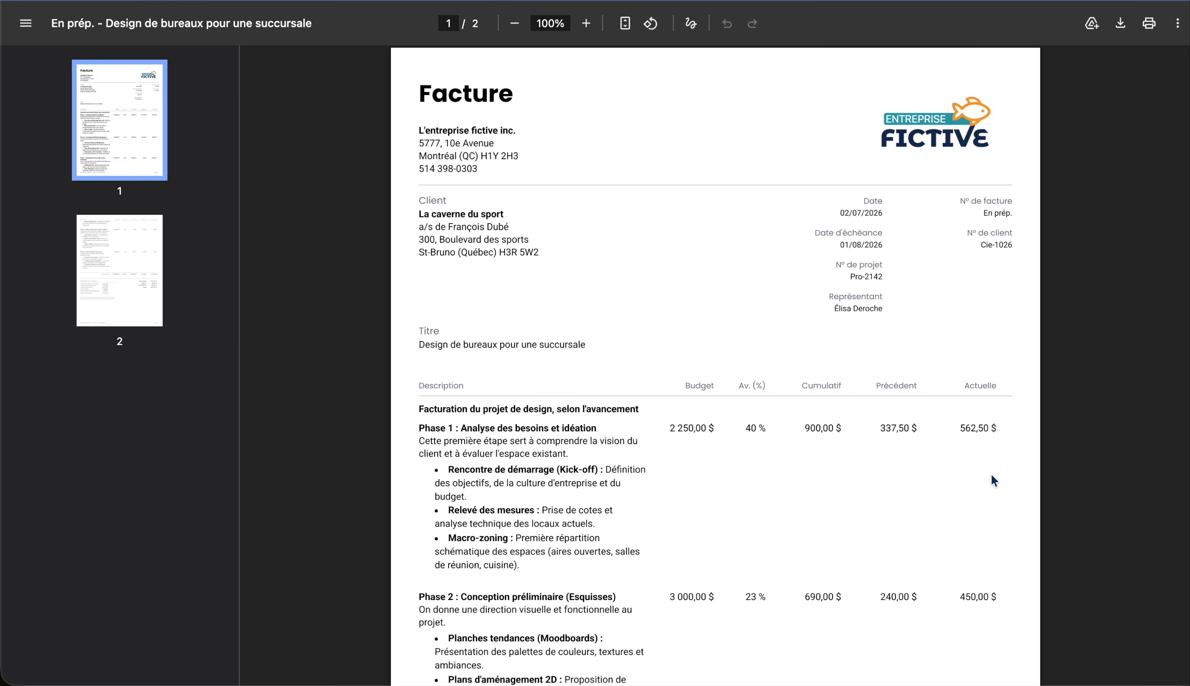
pyautogui.scroll(-20, 946, 482)
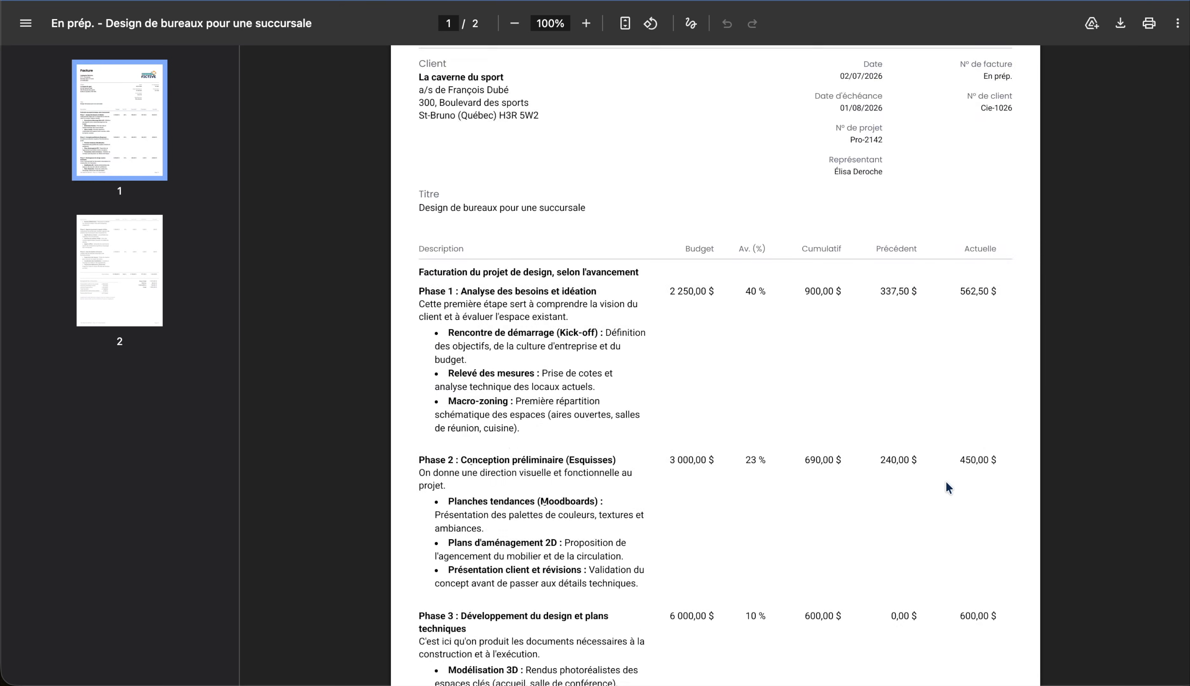
pyautogui.scroll(-3, 946, 481)
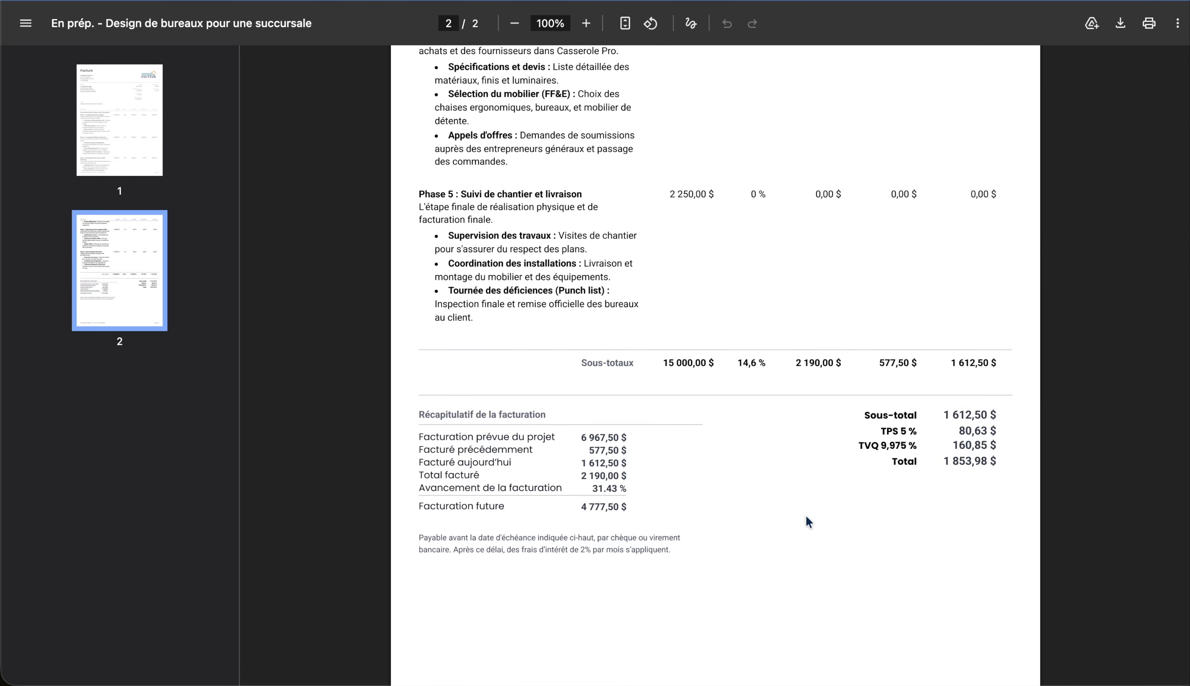
pyautogui.press('super+w')
pyautogui.scroll(-1, 712, 336)
pyautogui.scroll(1, 713, 335)
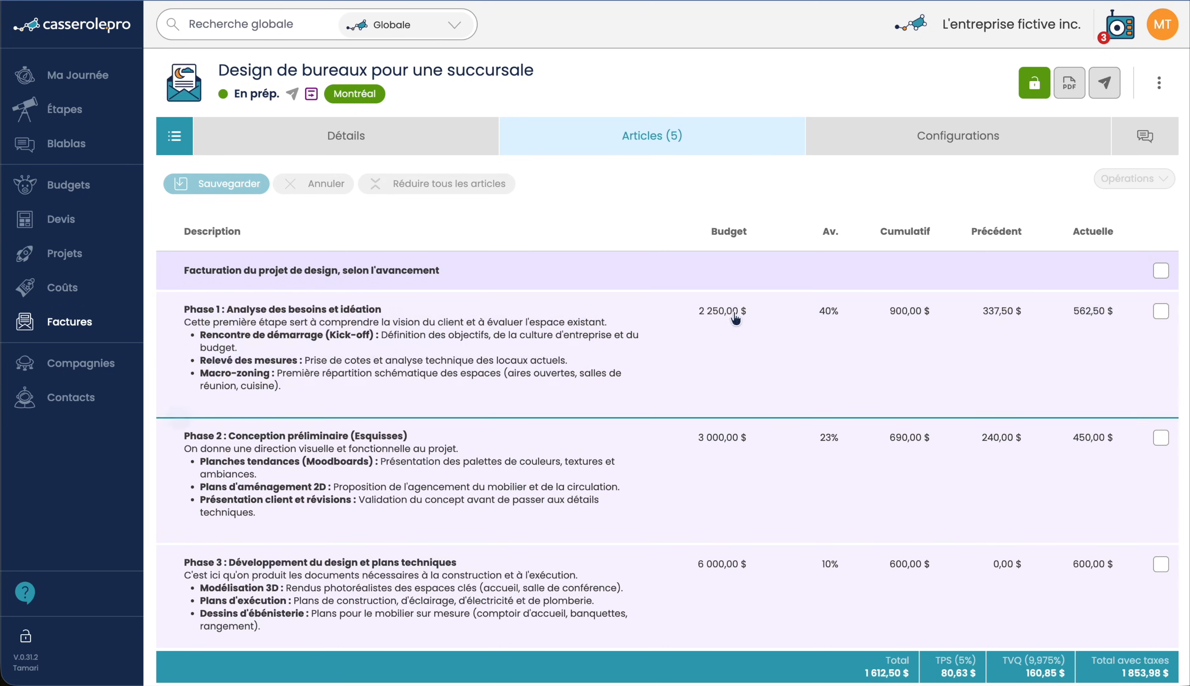
# Step: Turn off "Afficher le résumé de facturation" in the invoice's PDF configuration, save it and preview the PDF
pyautogui.click(953, 142)
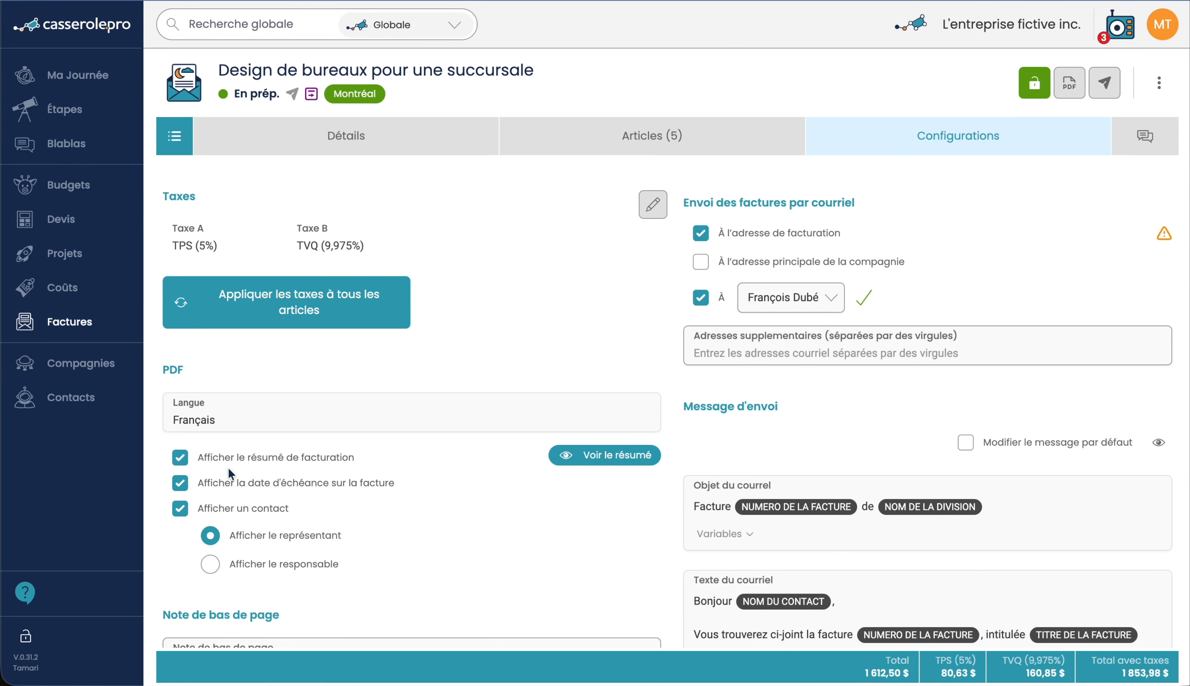
pyautogui.click(180, 457)
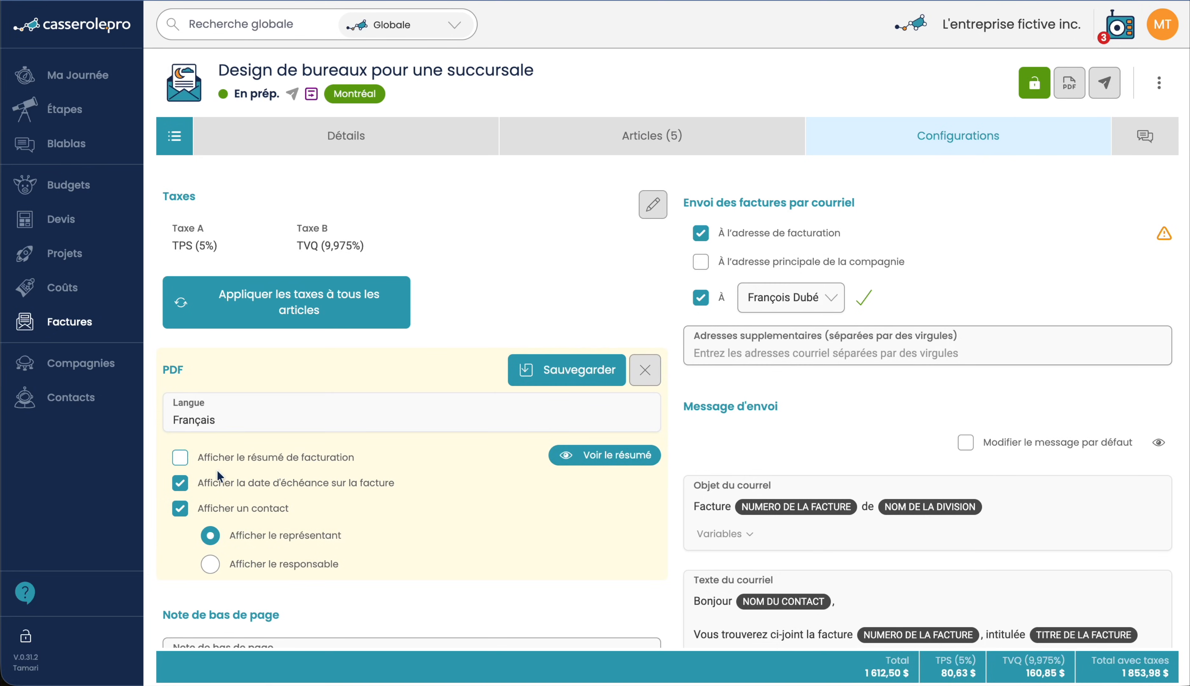
pyautogui.click(566, 370)
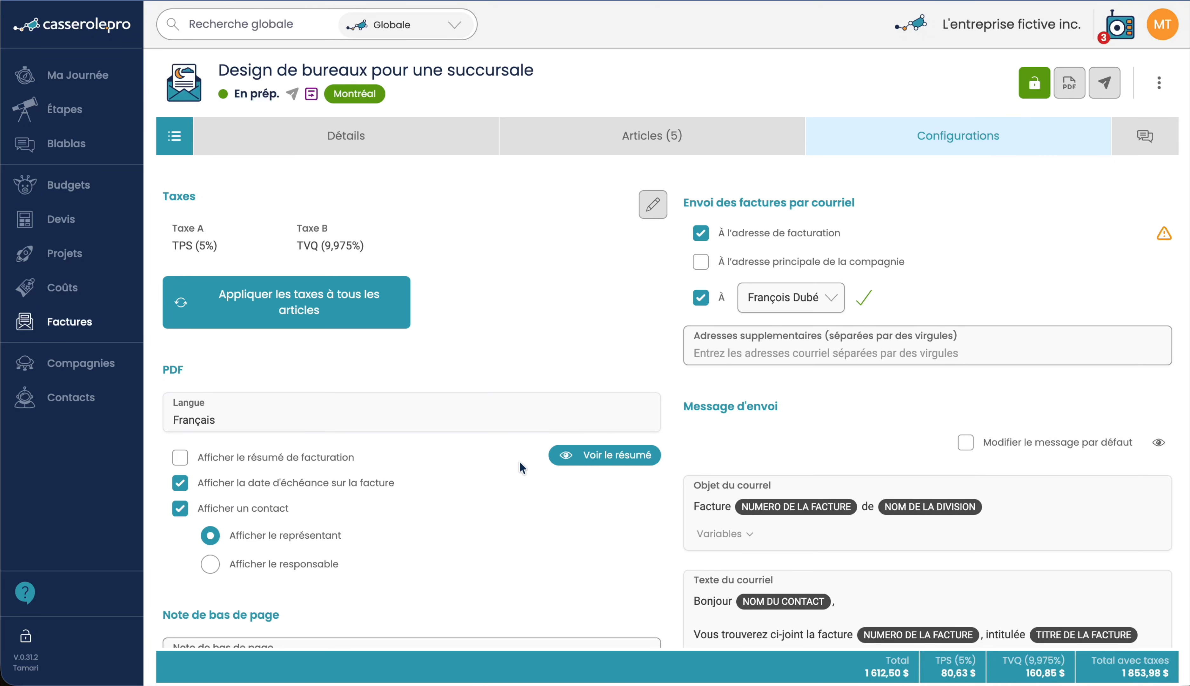
pyautogui.click(1070, 84)
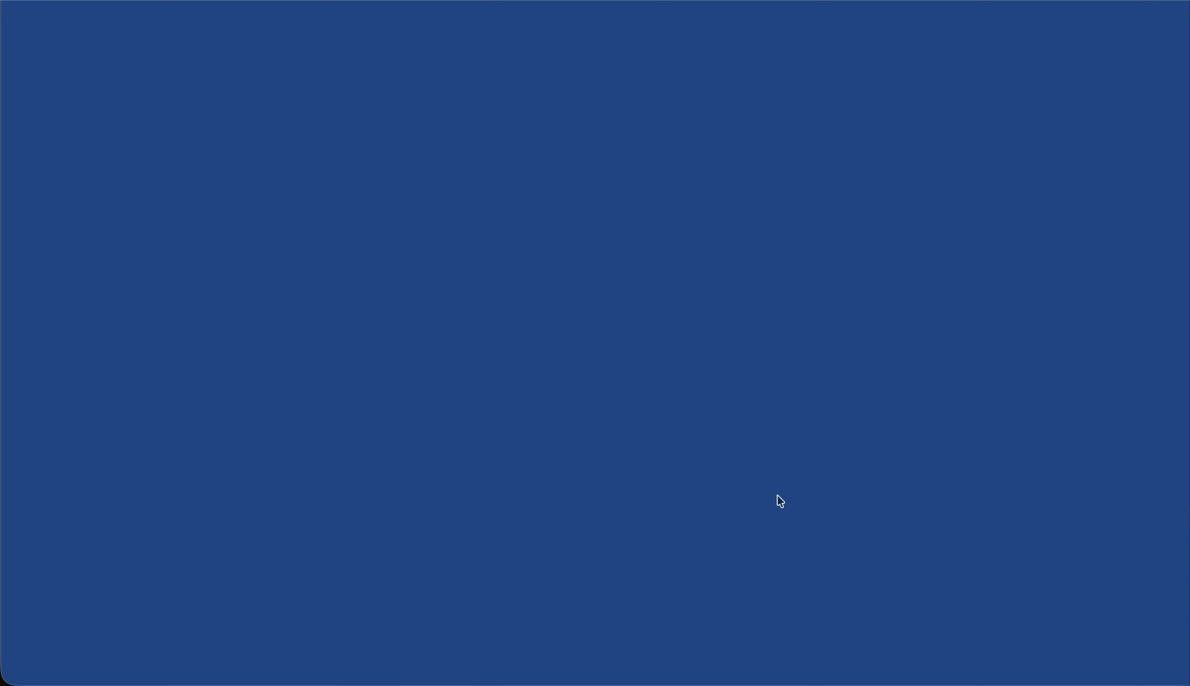
pyautogui.scroll(-15, 780, 528)
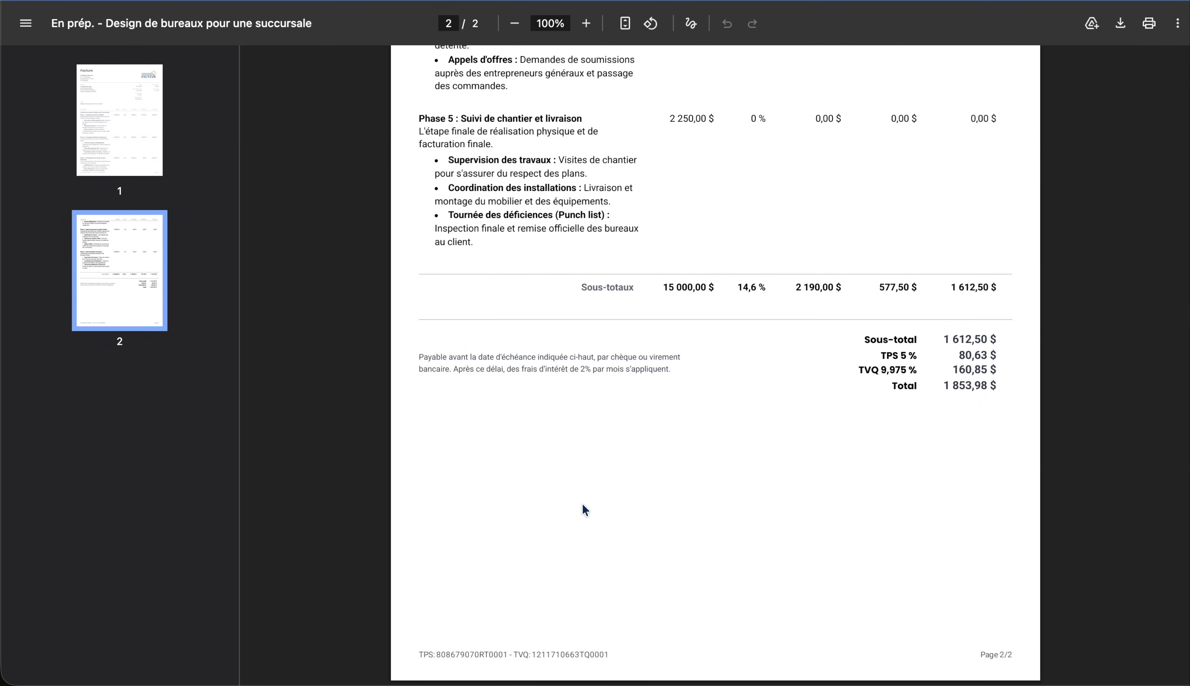
pyautogui.scroll(20, 585, 509)
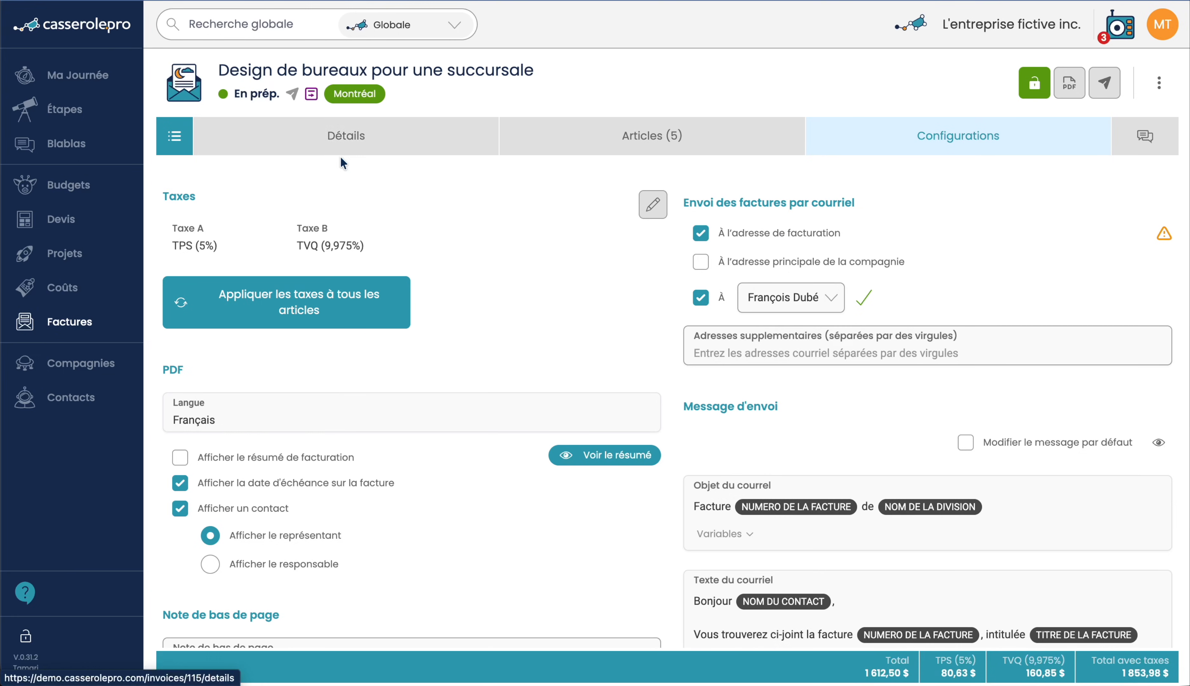
pyautogui.click(224, 26)
pyautogui.write('chal')
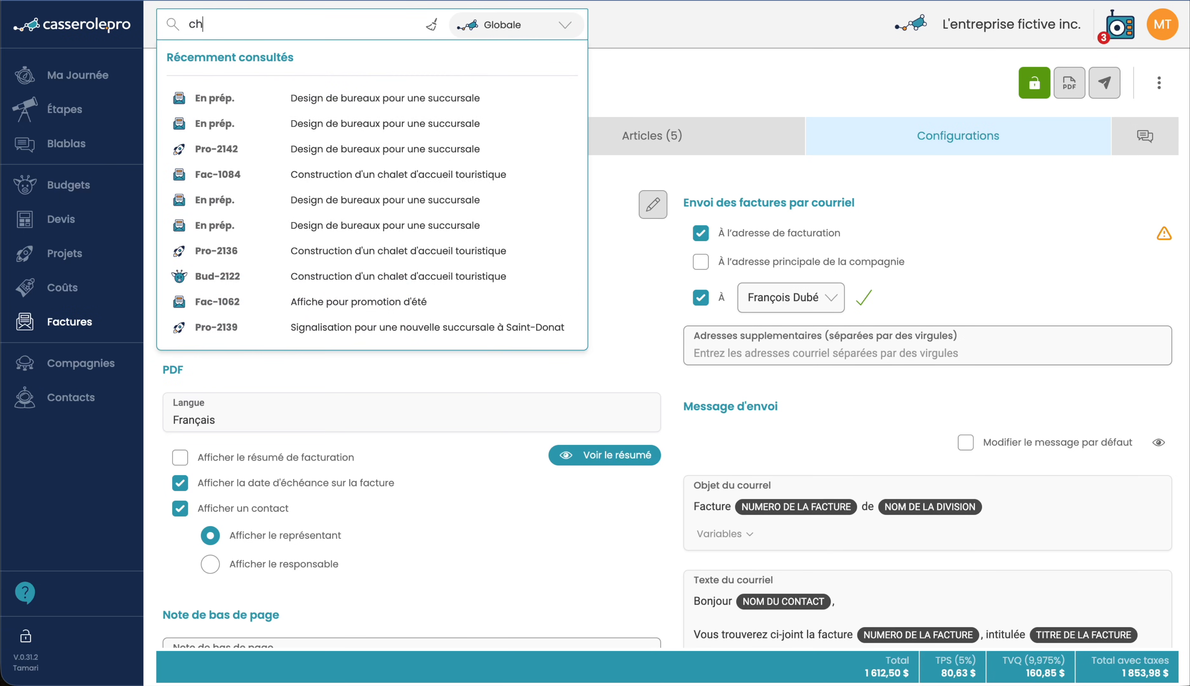
pyautogui.write('e')
# Step: Open the recently viewed project "Construction d'un chalet d'accueil touristique" and its linked invoice
pyautogui.click(256, 25)
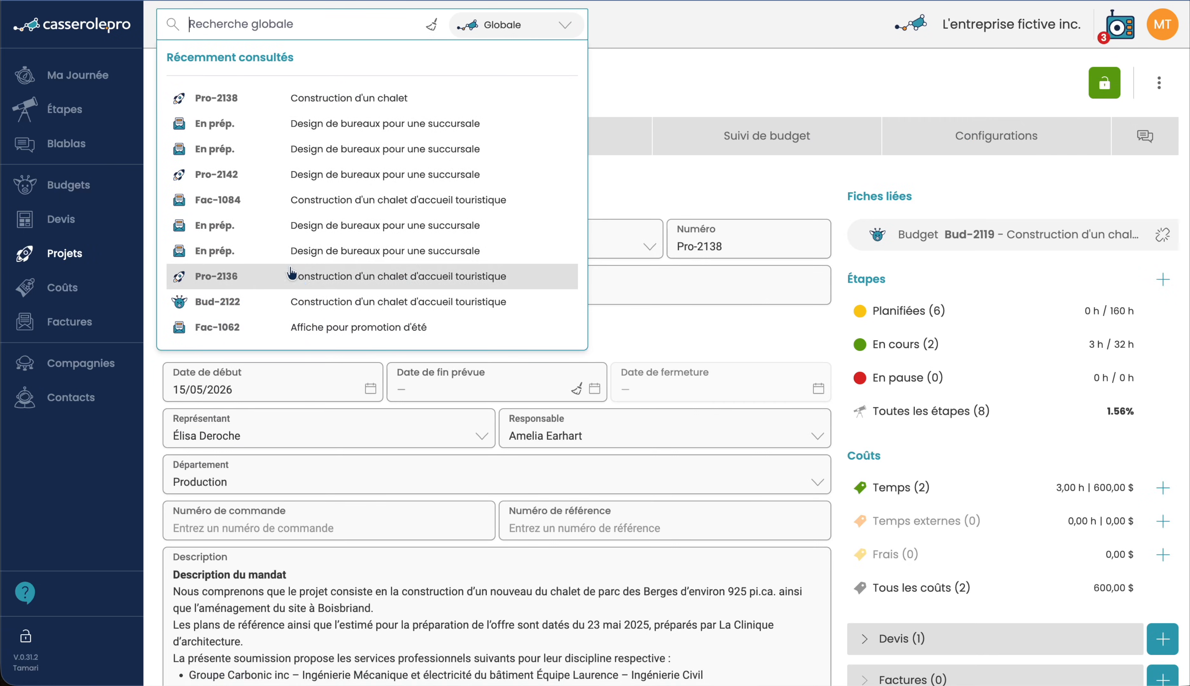
pyautogui.click(375, 279)
pyautogui.scroll(-1, 902, 351)
pyautogui.scroll(-3, 887, 472)
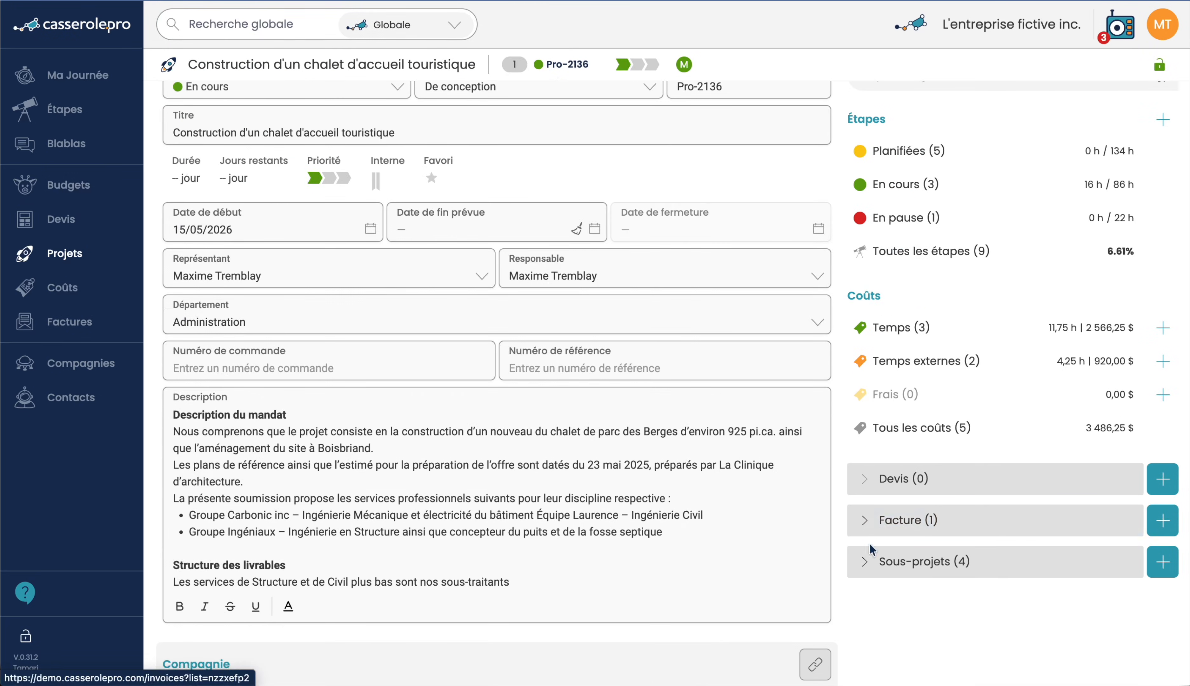
pyautogui.click(869, 519)
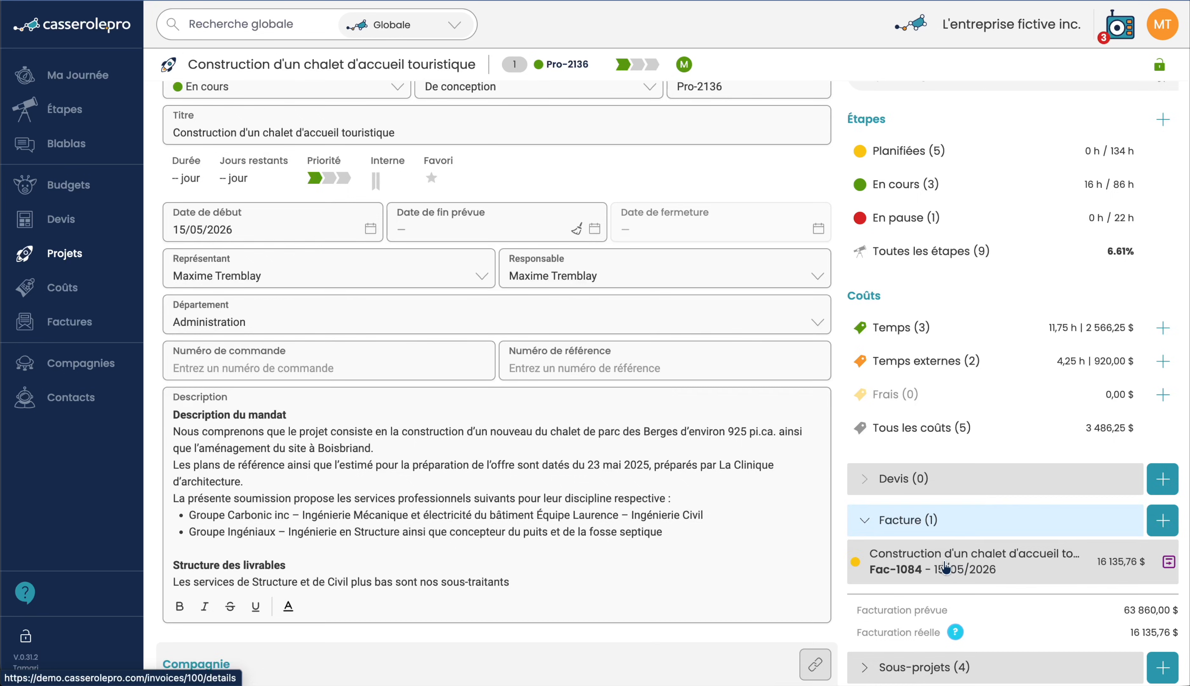
pyautogui.click(944, 566)
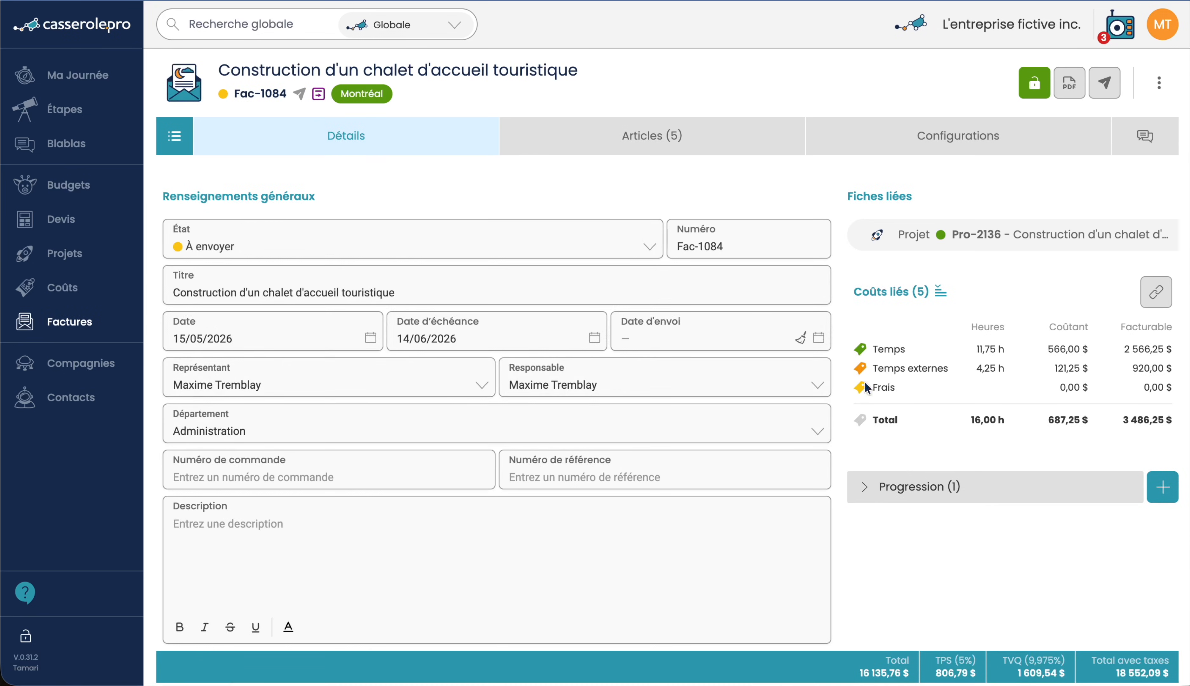
# Step: Review the chalet invoice's articles, covering the percentage progression, the hourly progression and the standard expense item
pyautogui.click(653, 127)
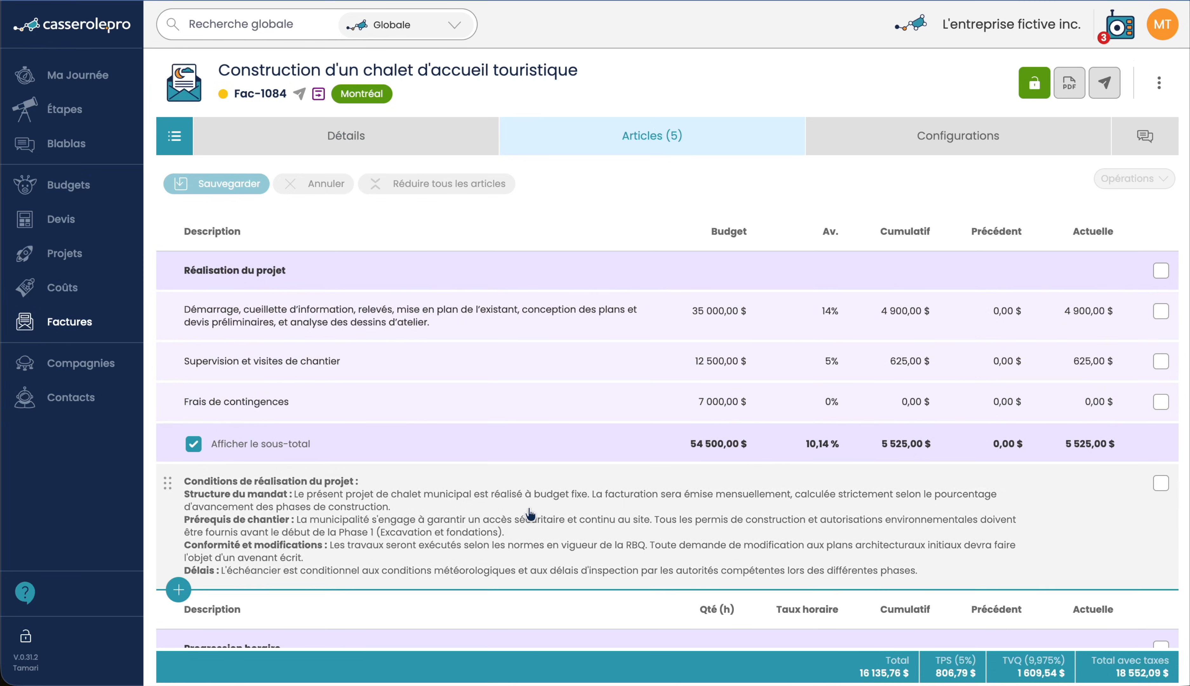
pyautogui.scroll(-4, 531, 514)
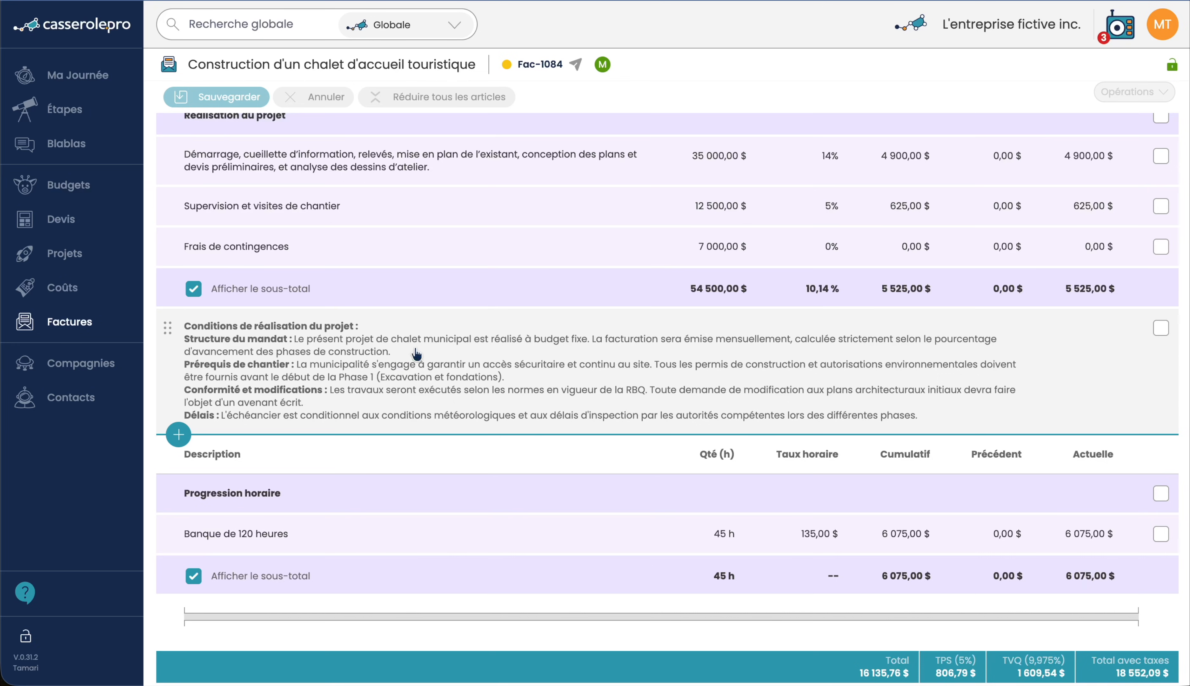
pyautogui.scroll(-2, 552, 359)
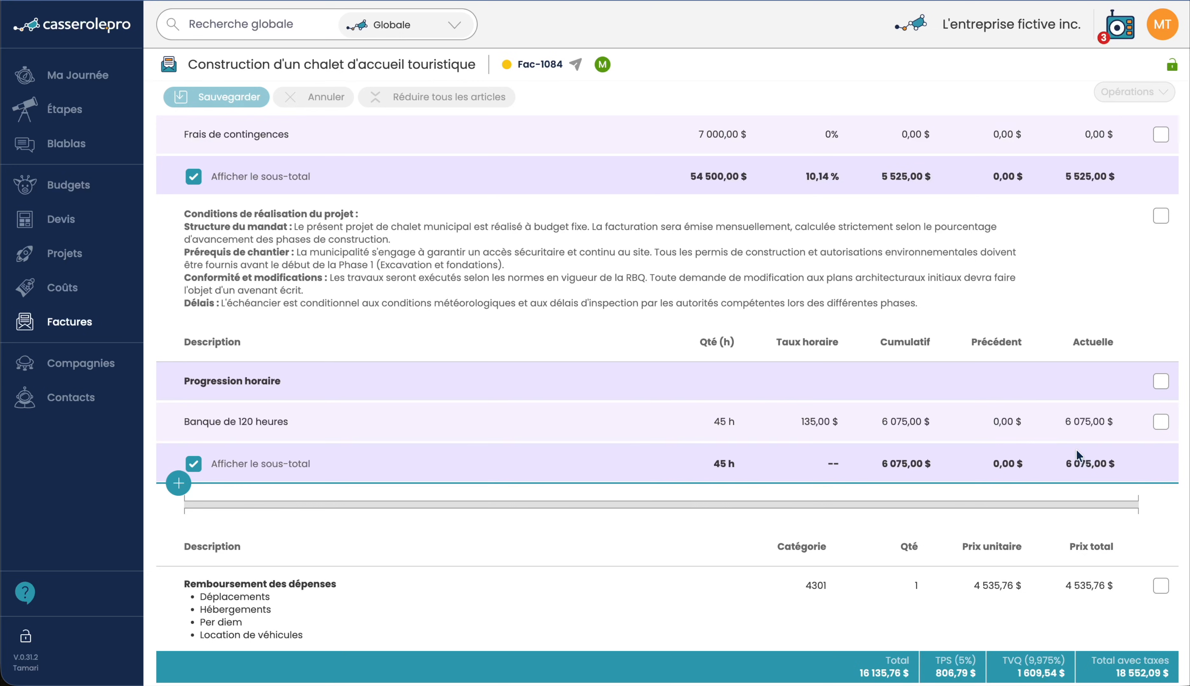
pyautogui.scroll(5, 902, 372)
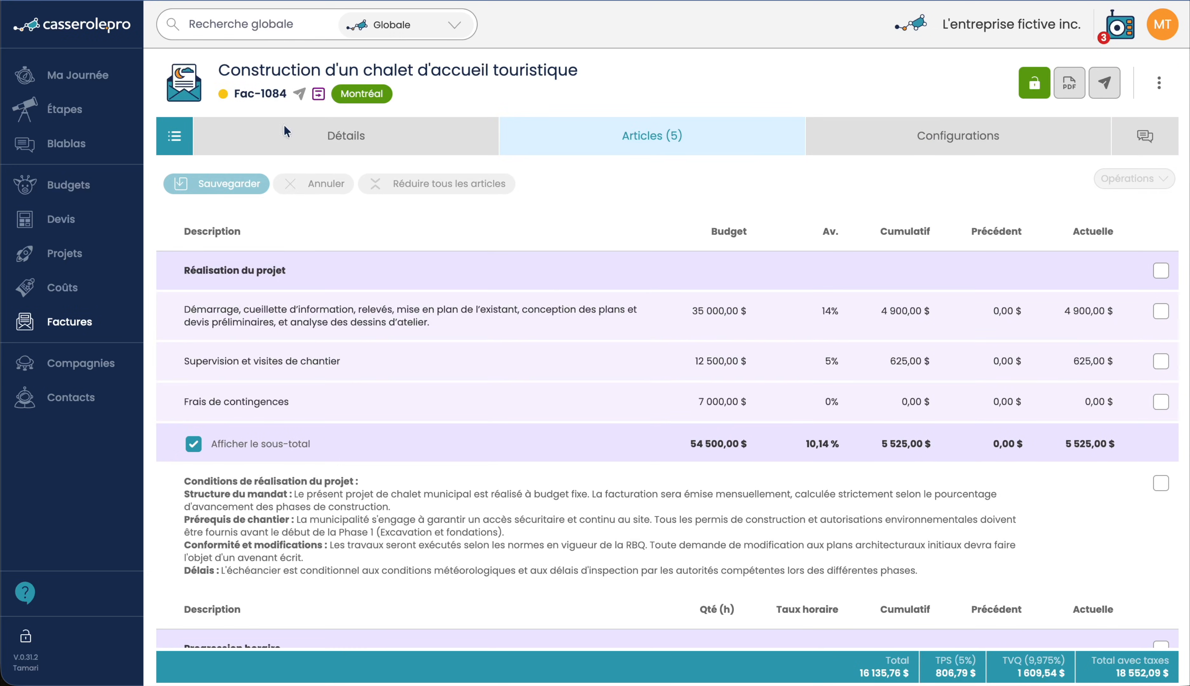
# Step: Continue the chalet invoice's progression with a new invoice, also duplicating the standard groups, articles and items
pyautogui.click(298, 142)
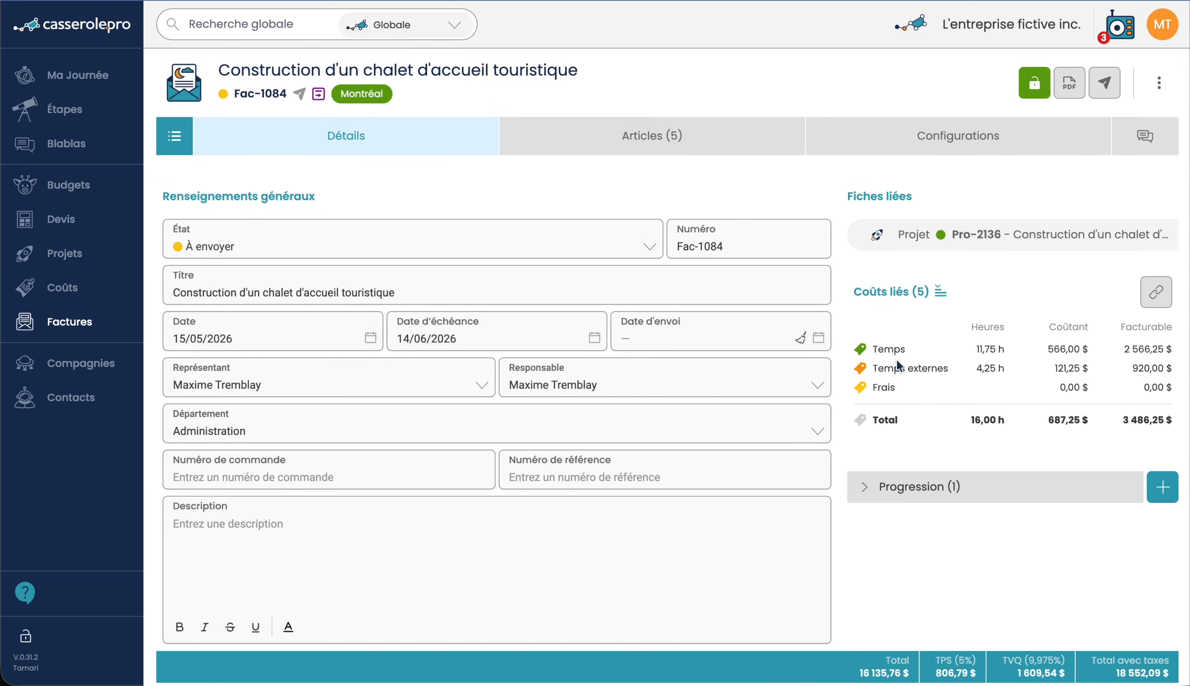
pyautogui.click(865, 490)
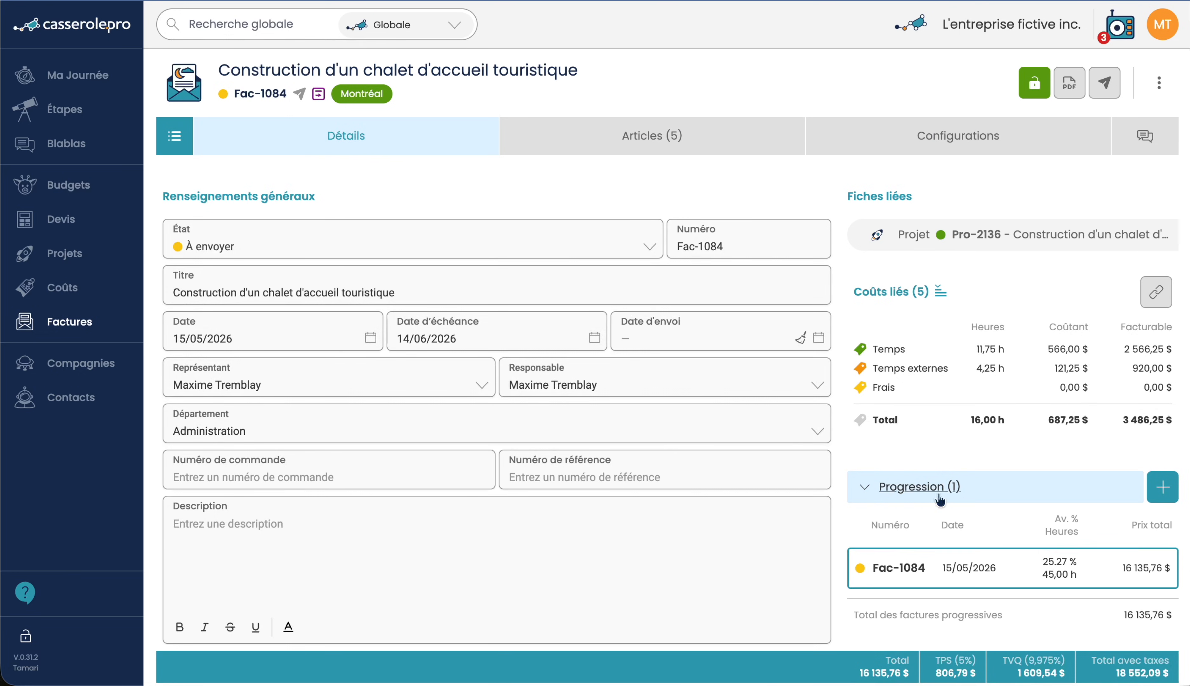
pyautogui.click(1168, 493)
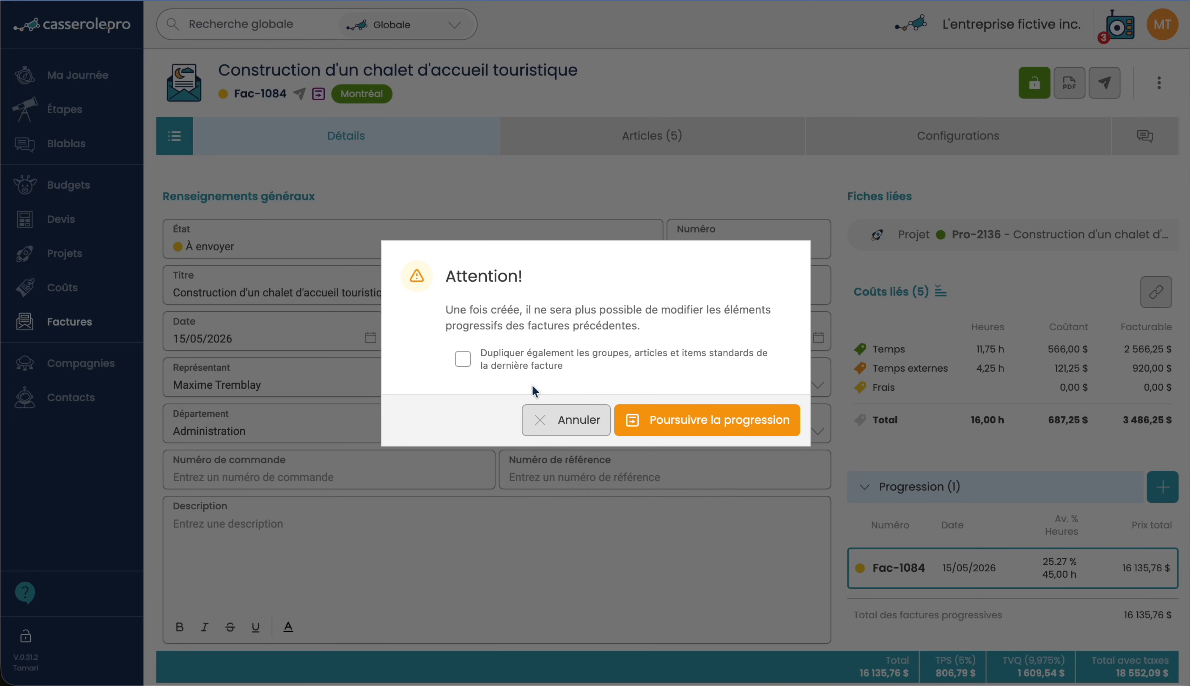
pyautogui.click(463, 364)
pyautogui.click(736, 425)
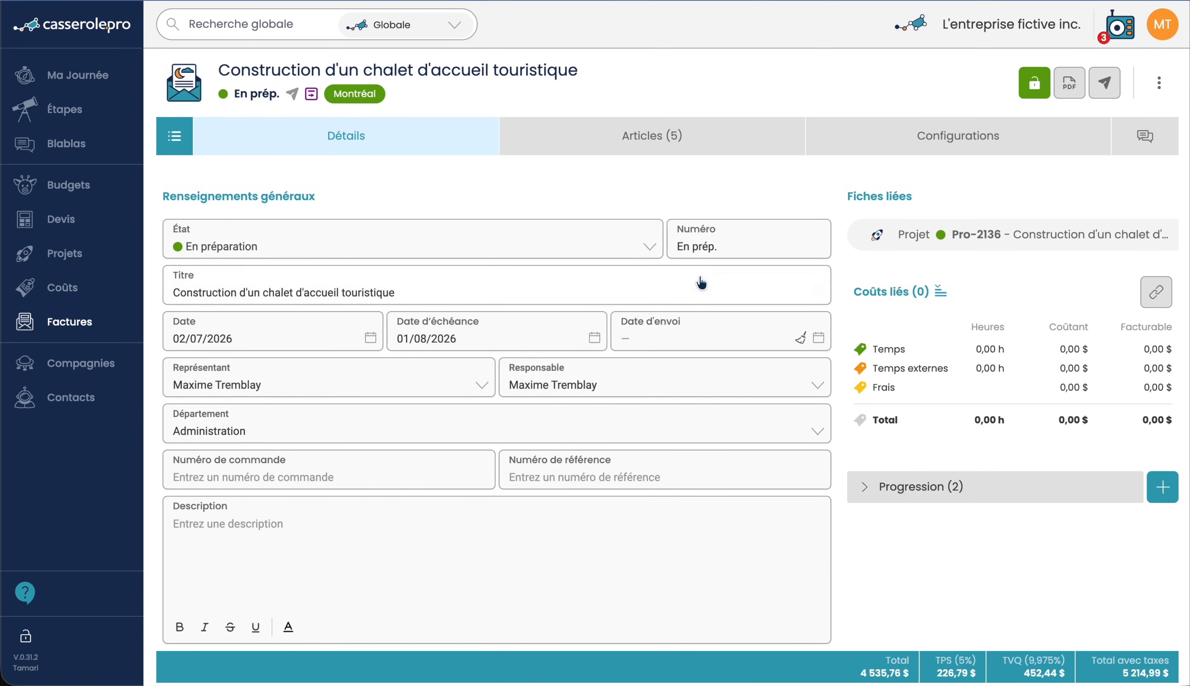
# Step: In the new chalet invoice's articles, delete the duplicated "Remboursement des dépenses" item and the page break above it
pyautogui.click(652, 138)
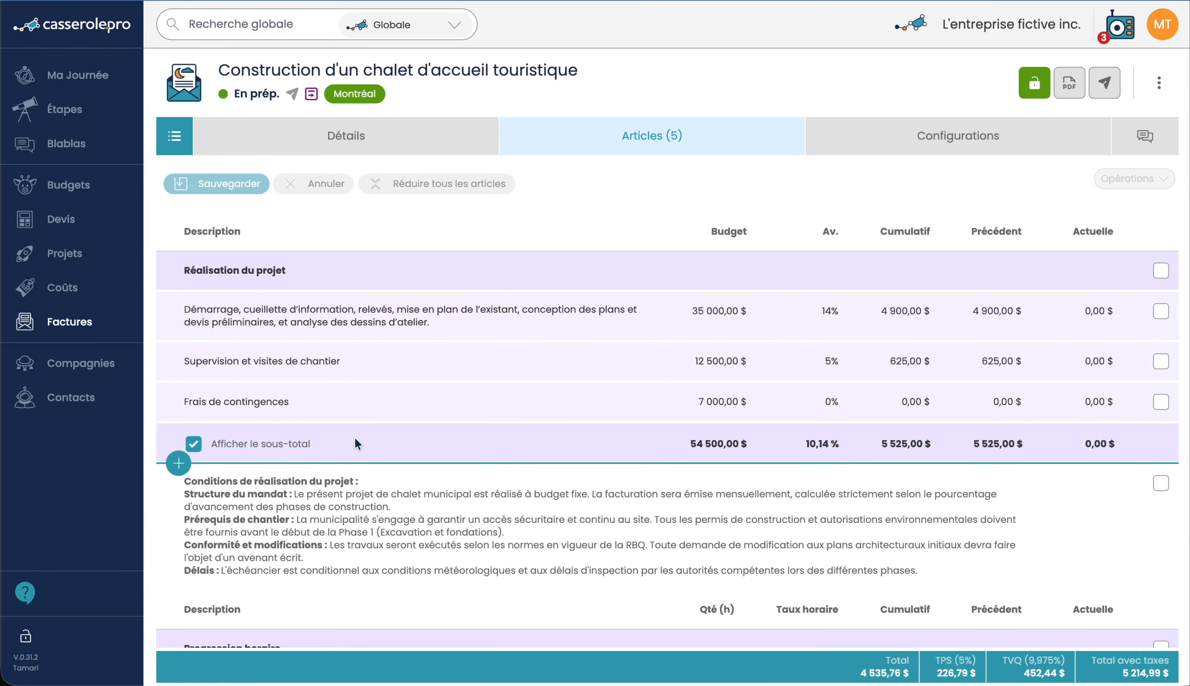
pyautogui.scroll(-4, 359, 443)
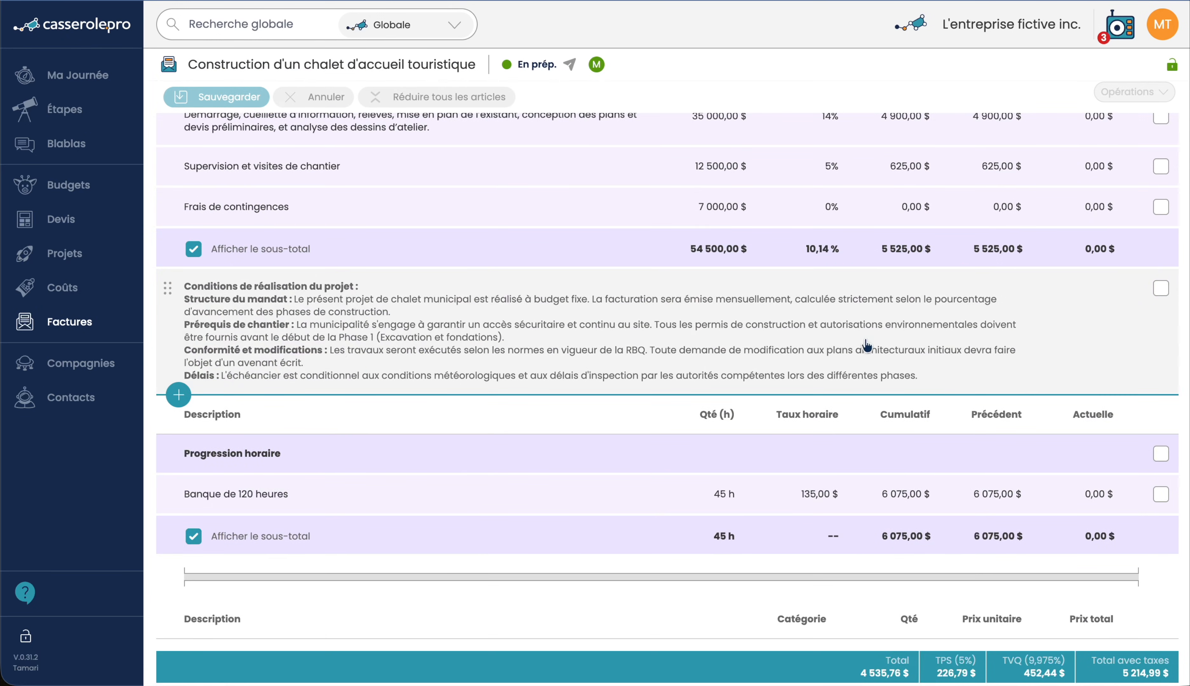
pyautogui.scroll(-3, 1116, 318)
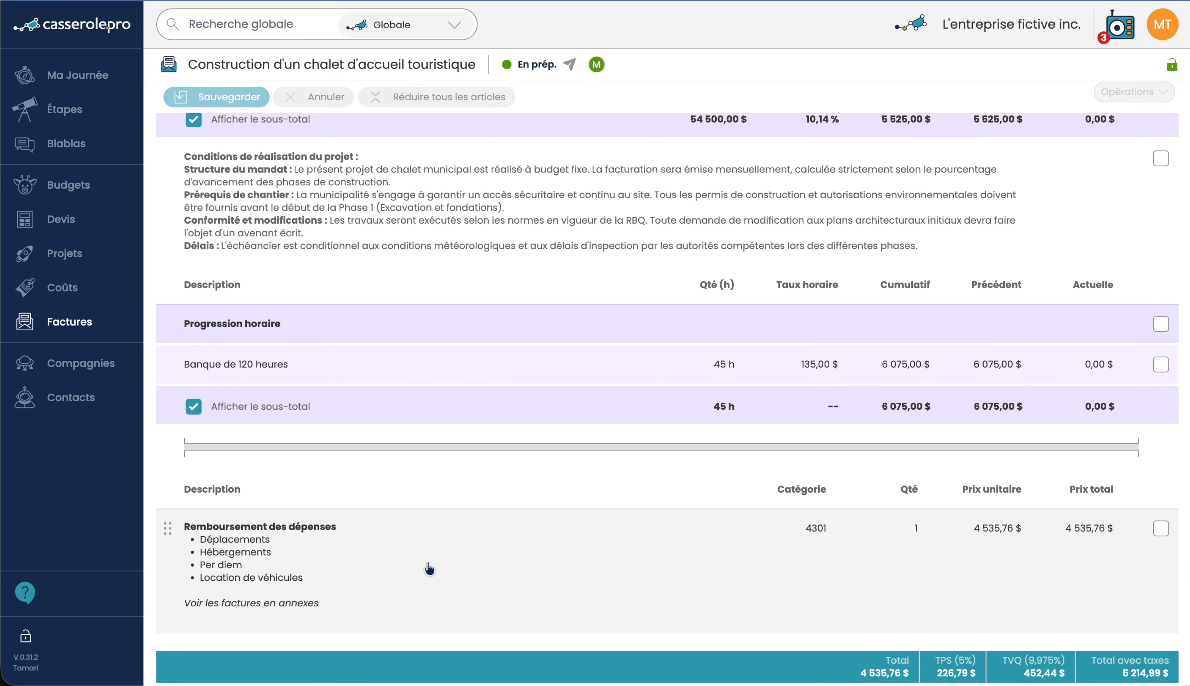
pyautogui.click(1160, 527)
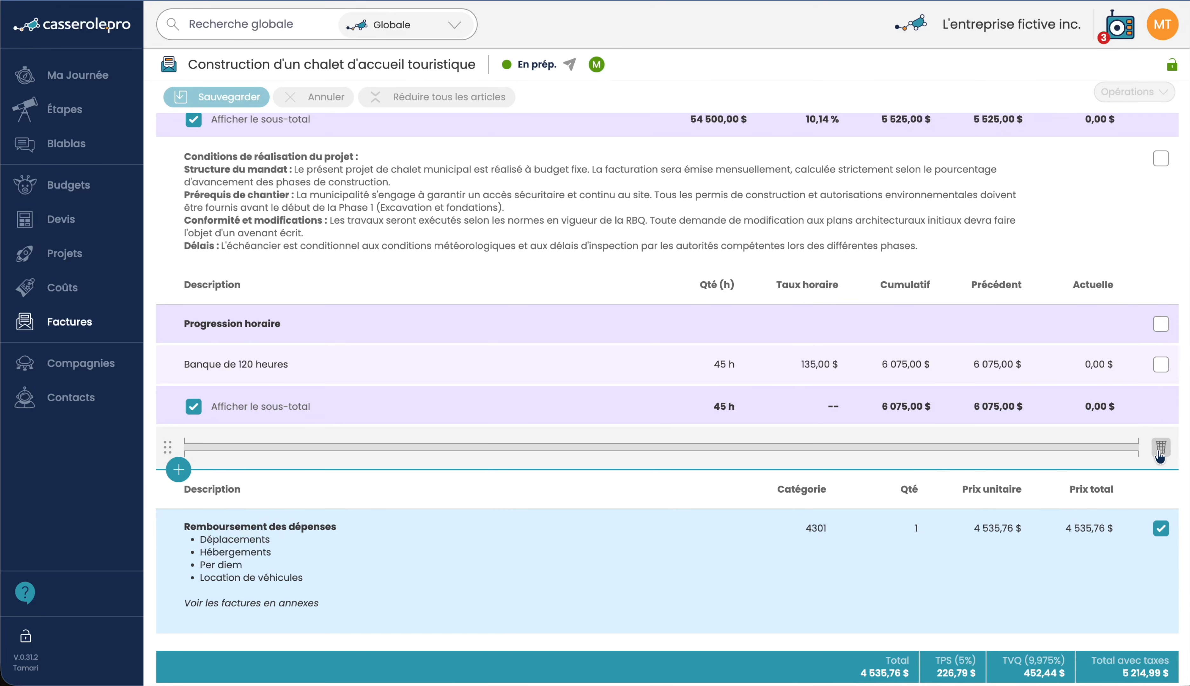
pyautogui.click(1160, 452)
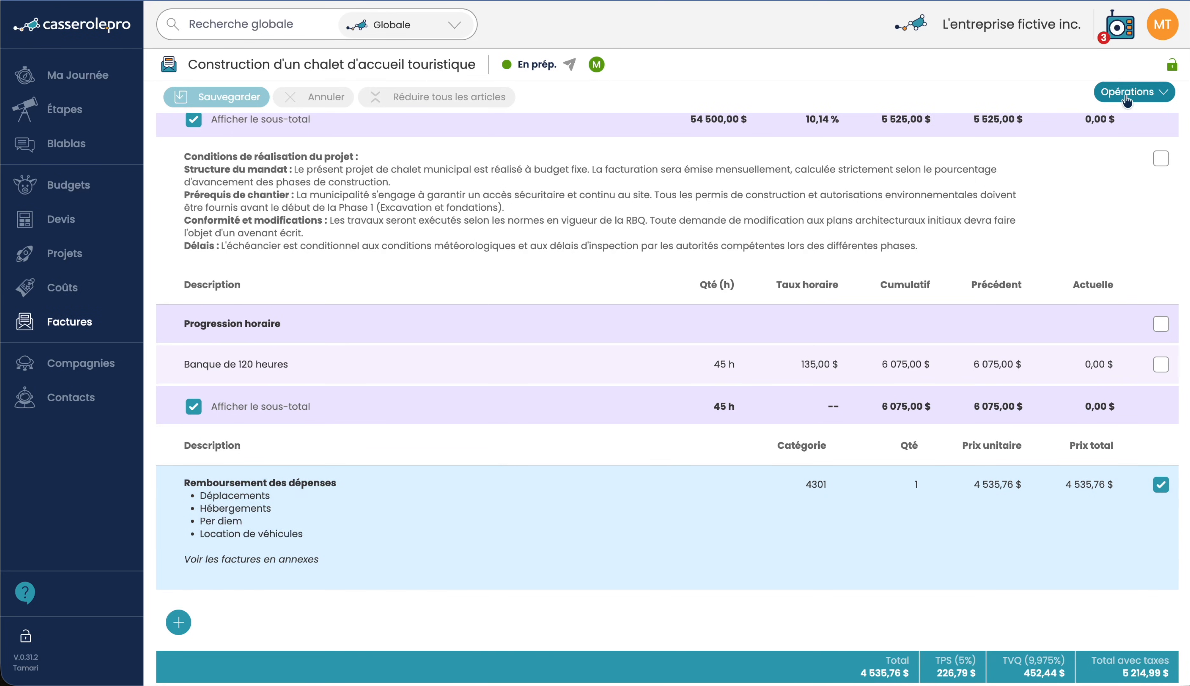
pyautogui.click(1126, 92)
pyautogui.click(1023, 298)
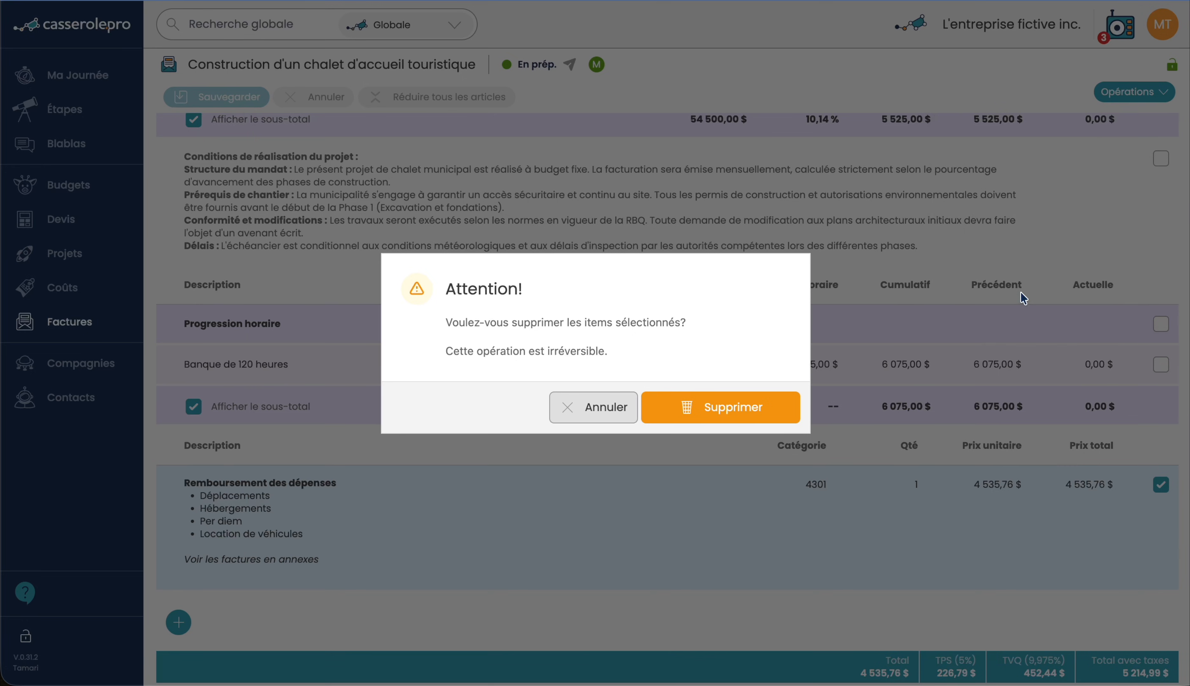
pyautogui.click(728, 411)
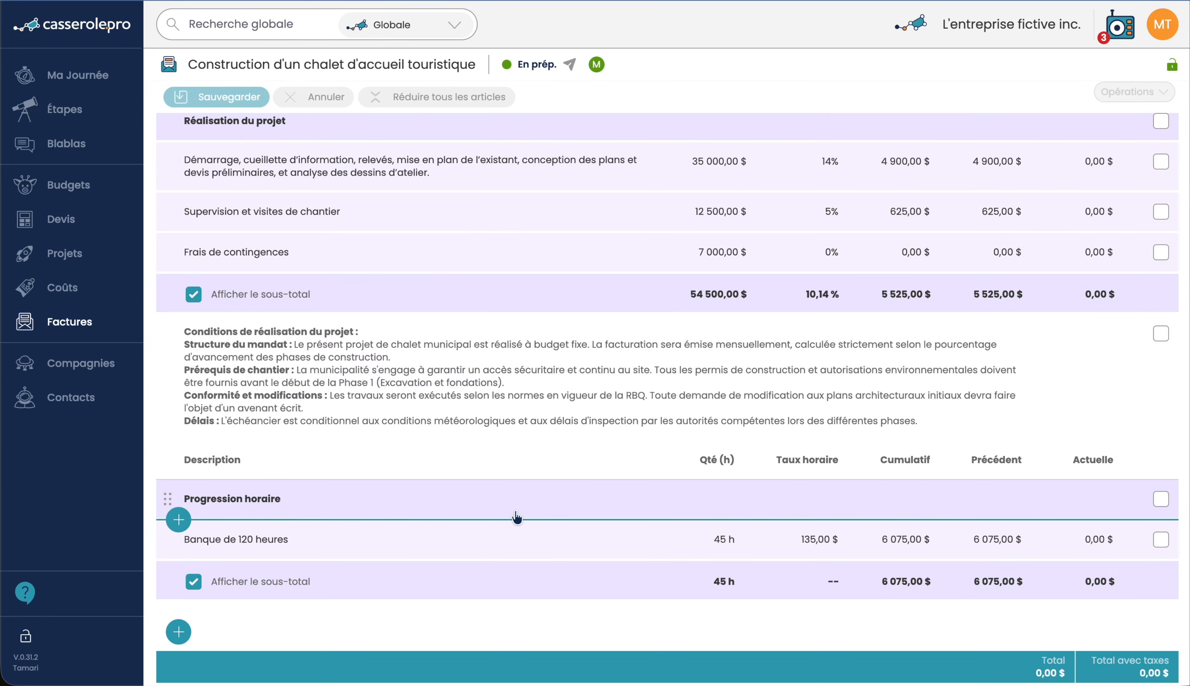
# Step: Set the quantity of the hourly progressive article "Banque de 120 heures" to 87 h and save the articles
pyautogui.scroll(3, 544, 354)
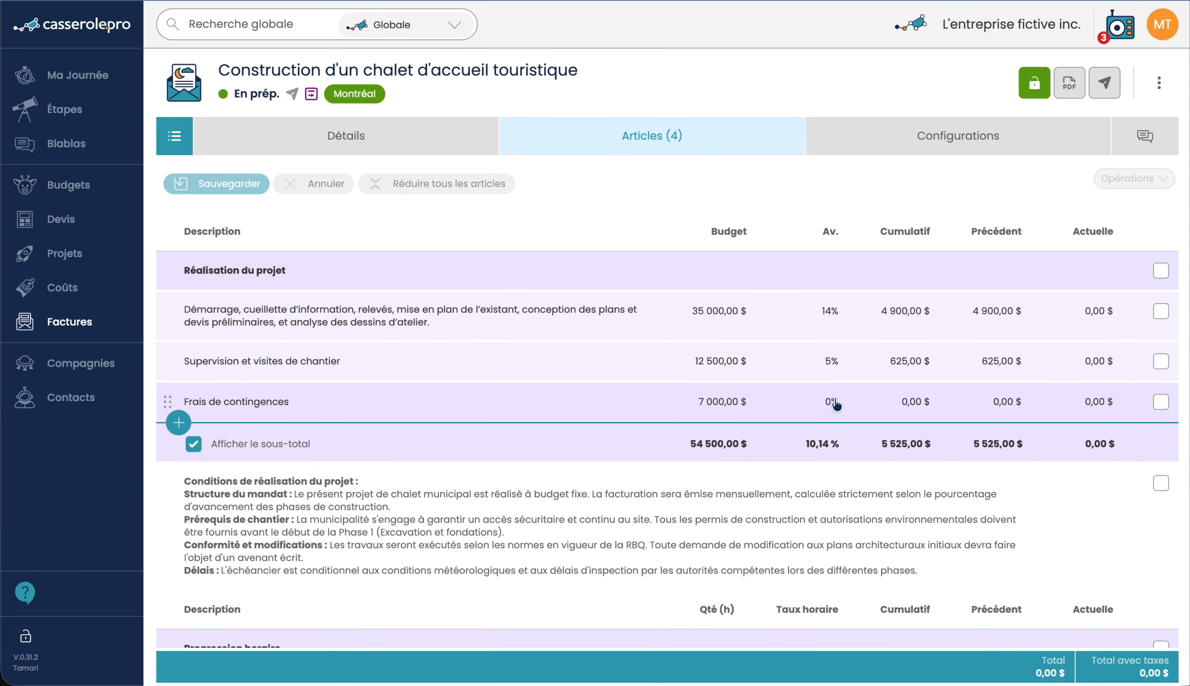
pyautogui.scroll(-3, 840, 389)
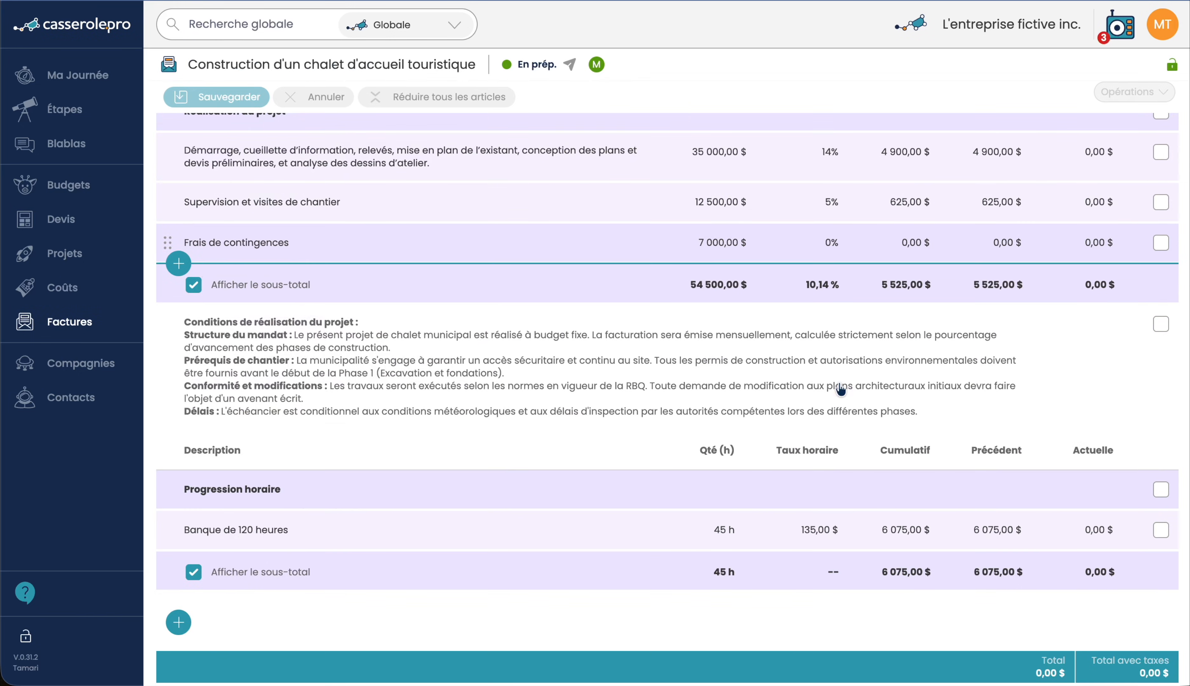
pyautogui.click(786, 530)
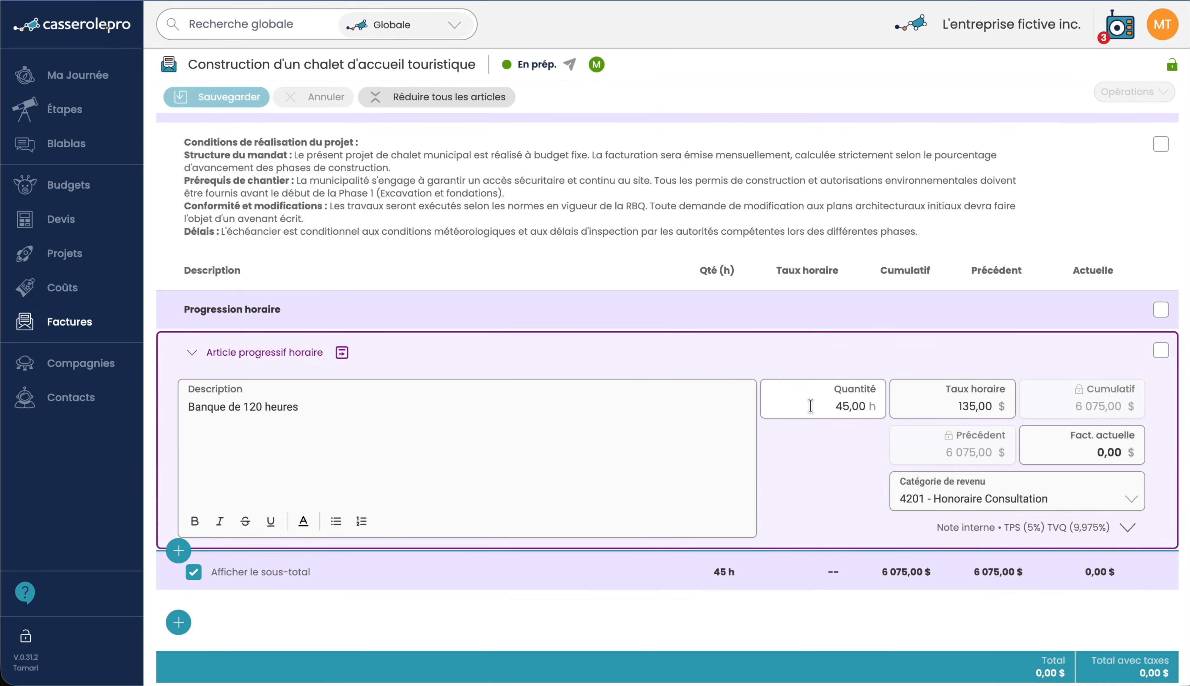
pyautogui.click(810, 405)
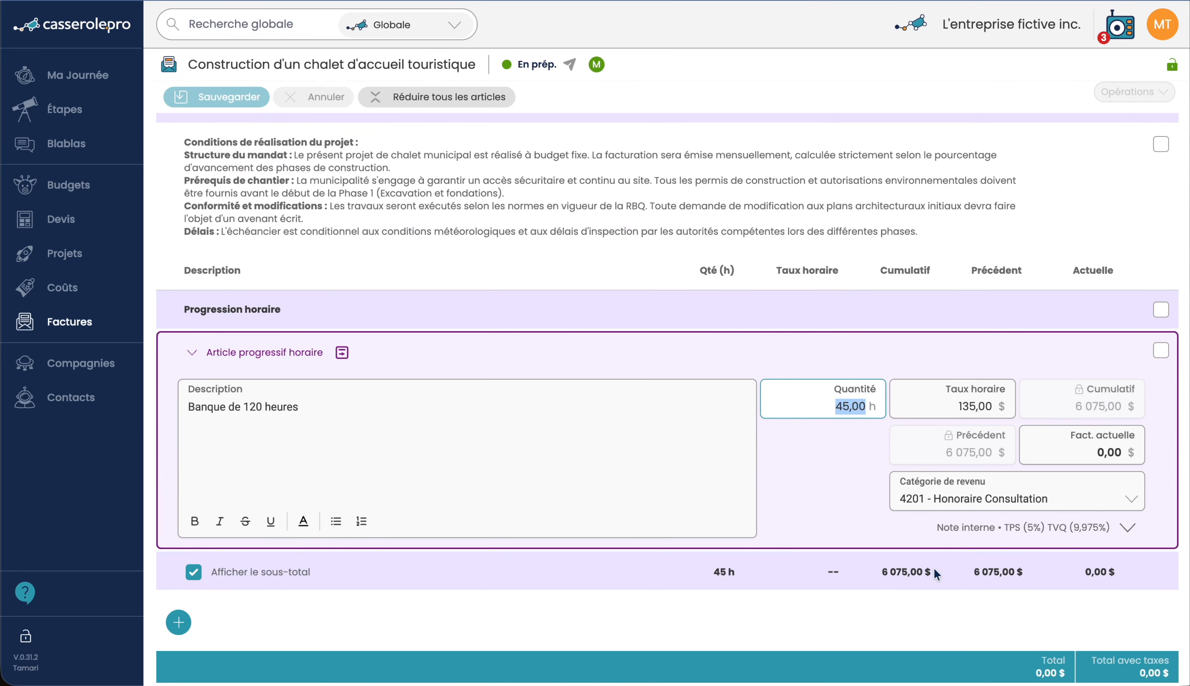
pyautogui.write('87')
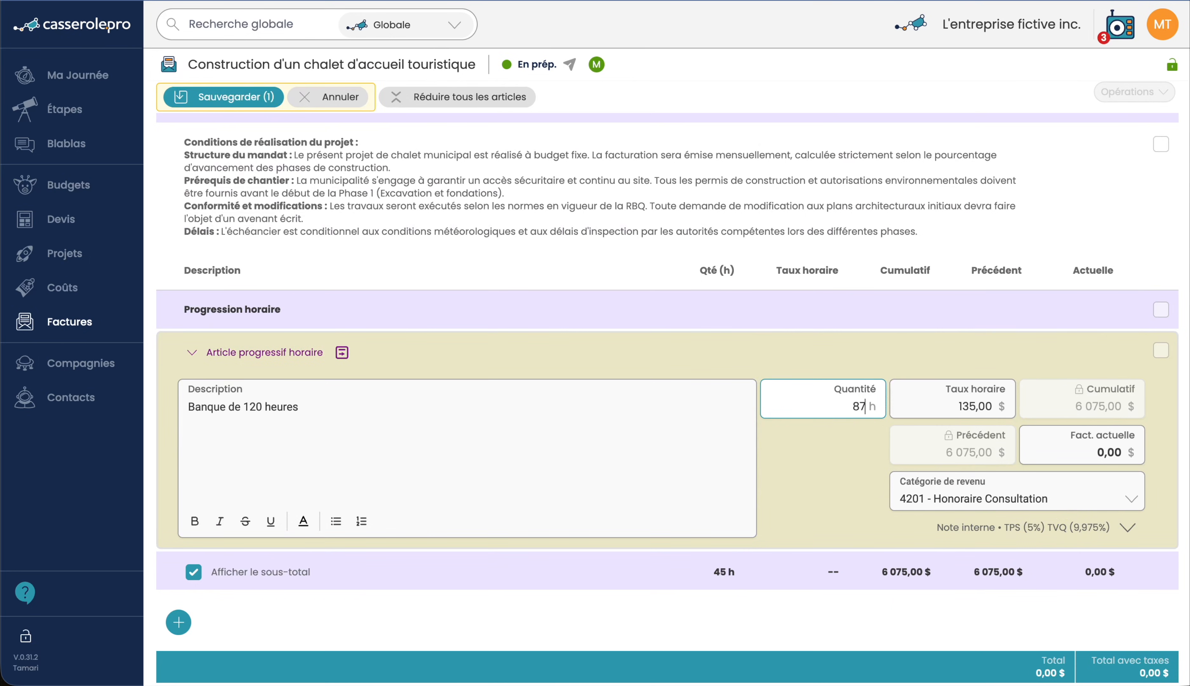
pyautogui.click(835, 546)
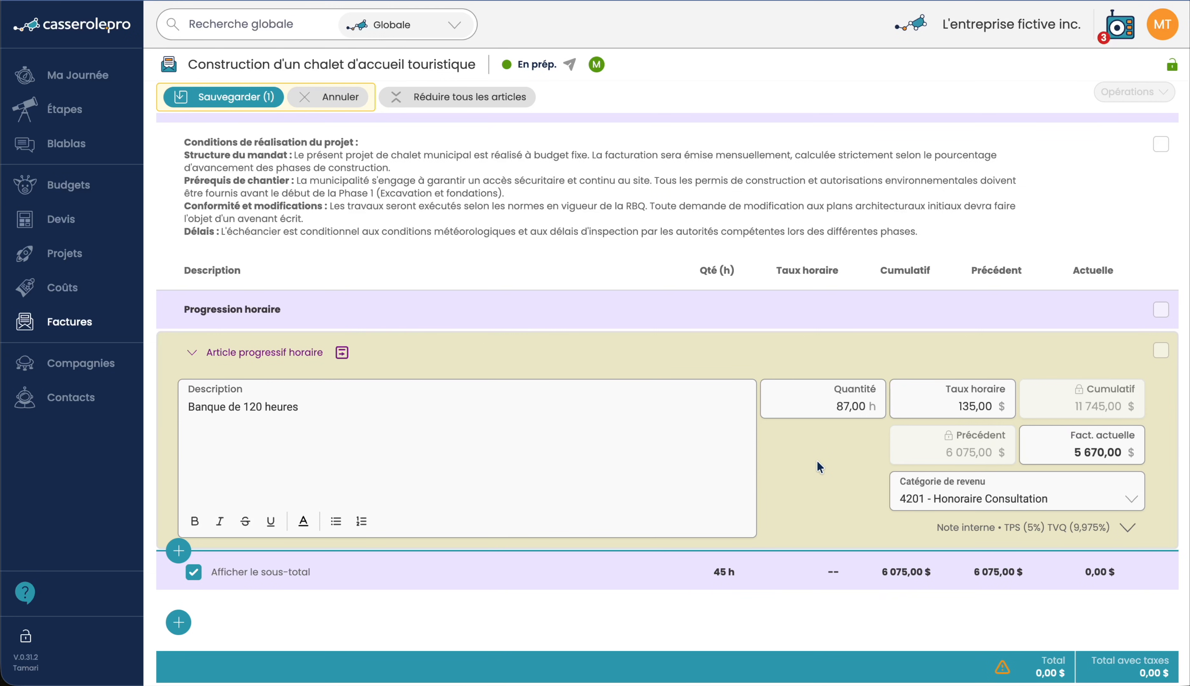
pyautogui.click(212, 97)
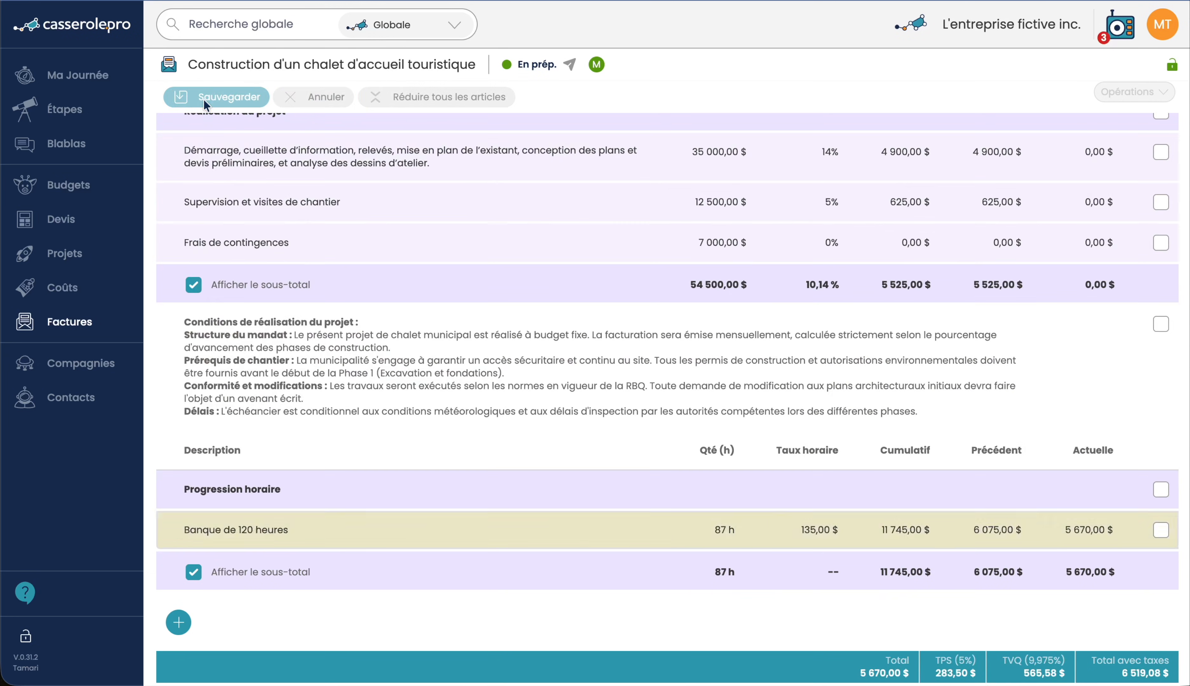
# Step: Preview the chalet invoice as a PDF, review its progression tables, billing summary and totals, and close the preview
pyautogui.scroll(3, 544, 449)
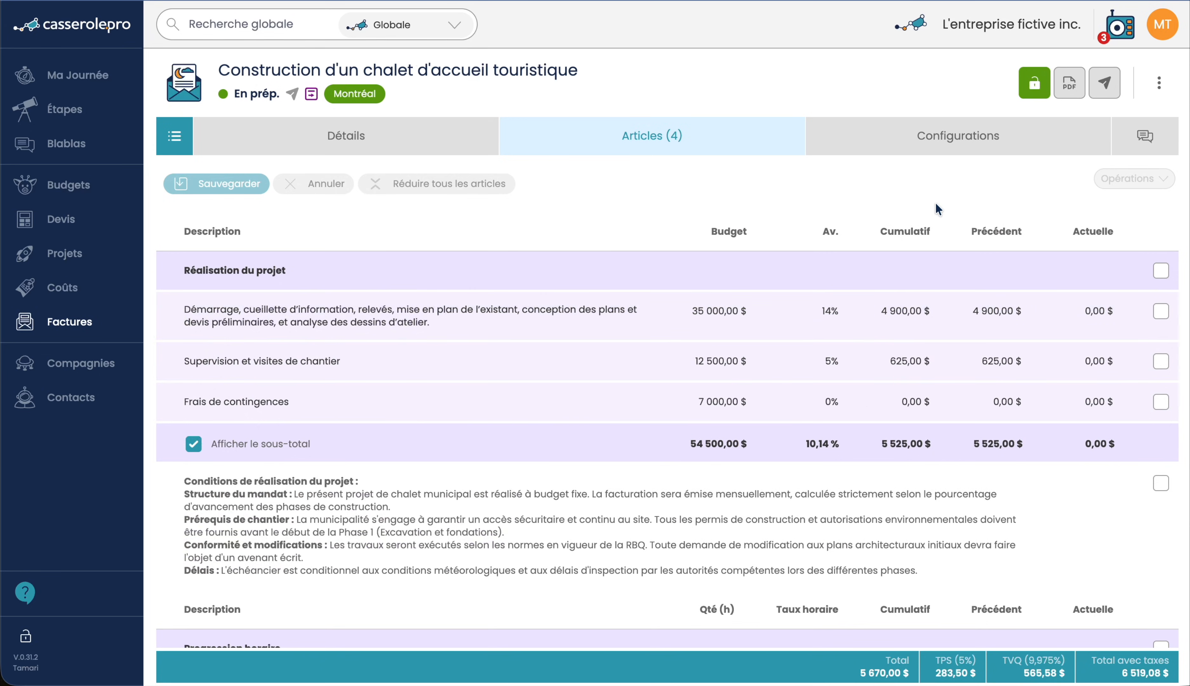
pyautogui.click(1068, 83)
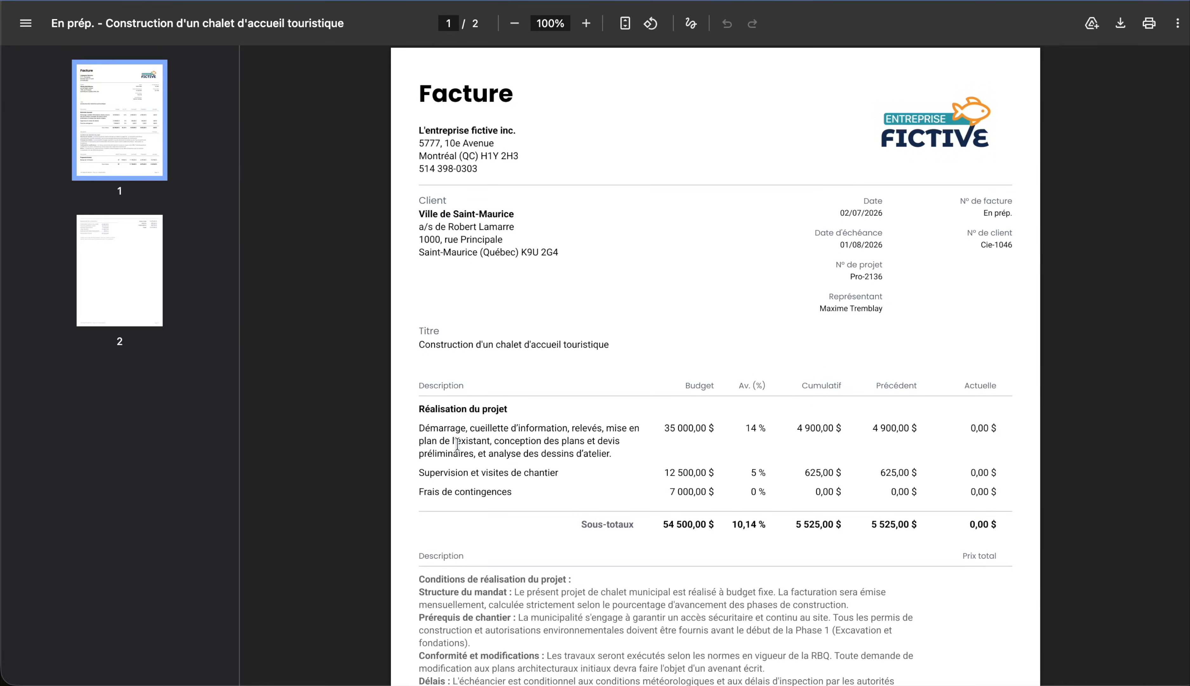
pyautogui.scroll(-8, 527, 470)
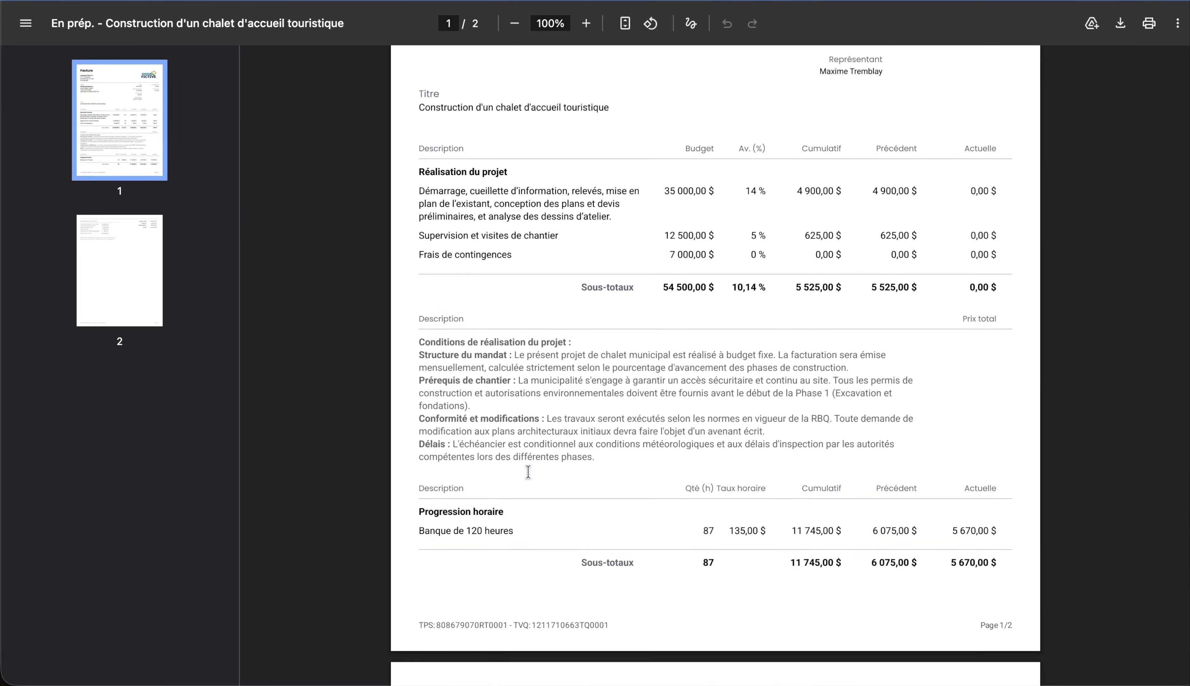
pyautogui.scroll(-5, 528, 472)
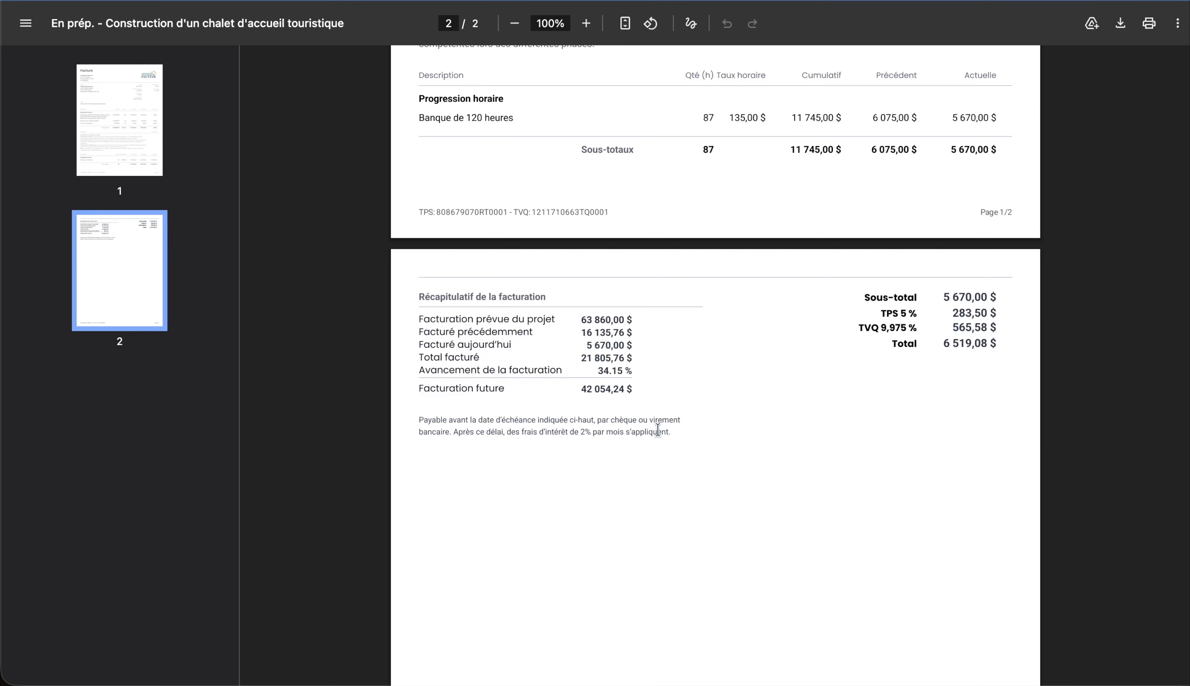
pyautogui.scroll(2, 701, 408)
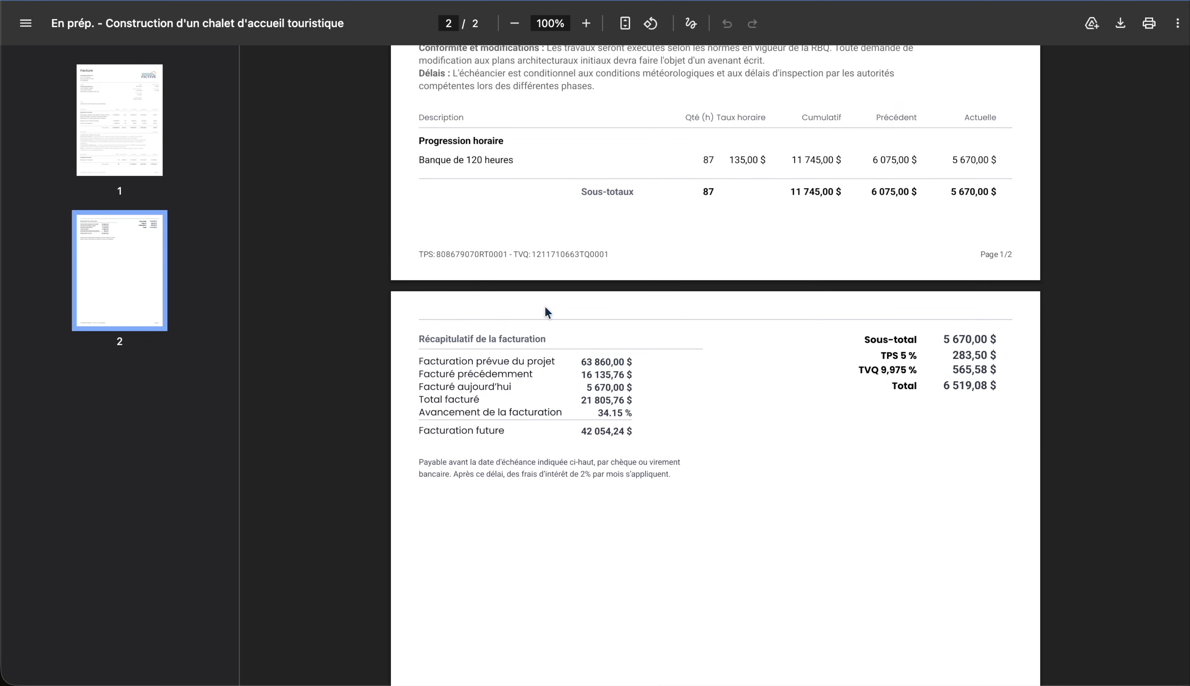
pyautogui.scroll(8, 678, 407)
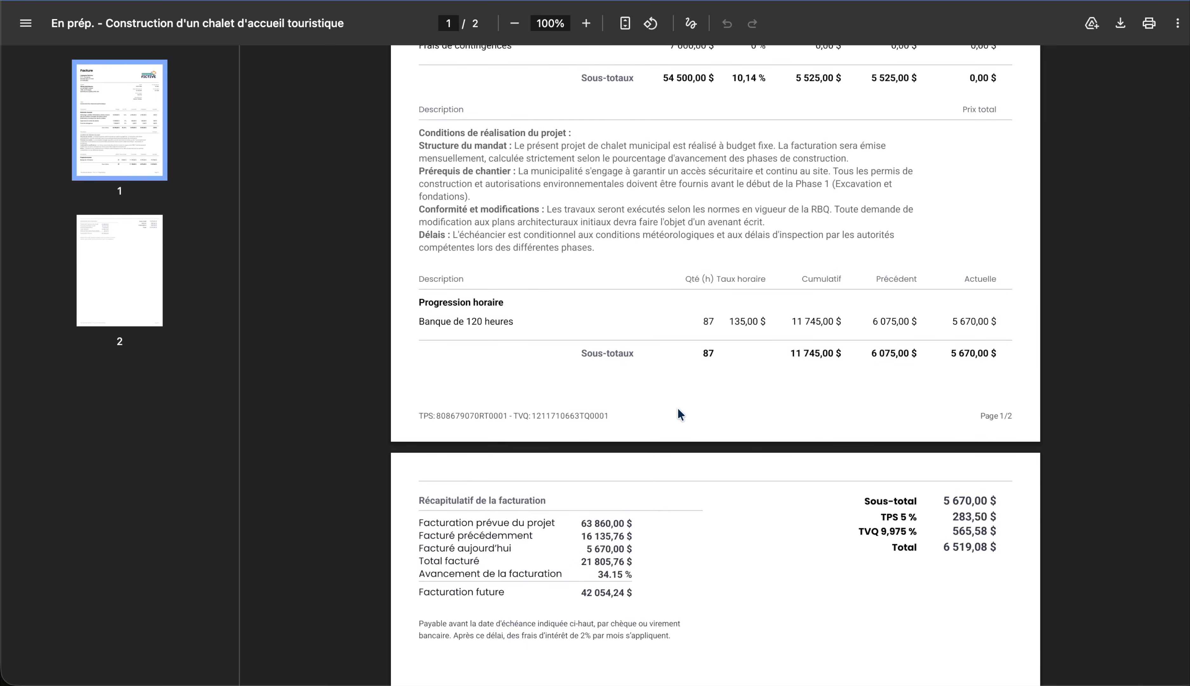
pyautogui.scroll(1, 677, 414)
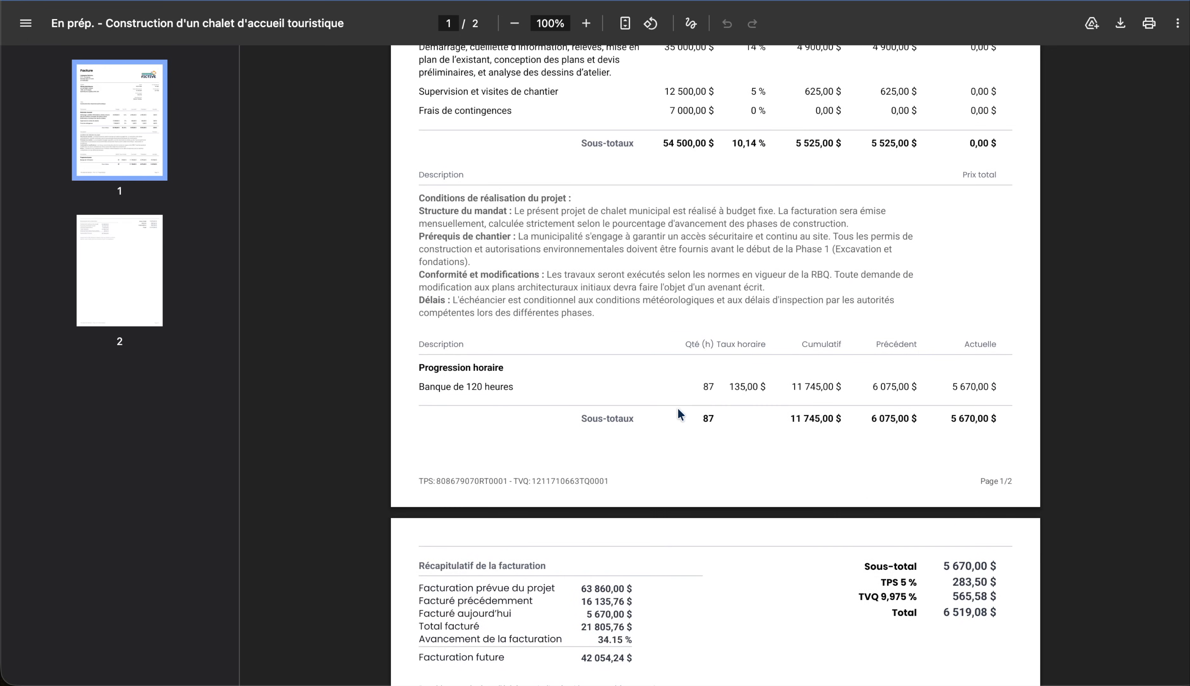
pyautogui.scroll(14, 678, 409)
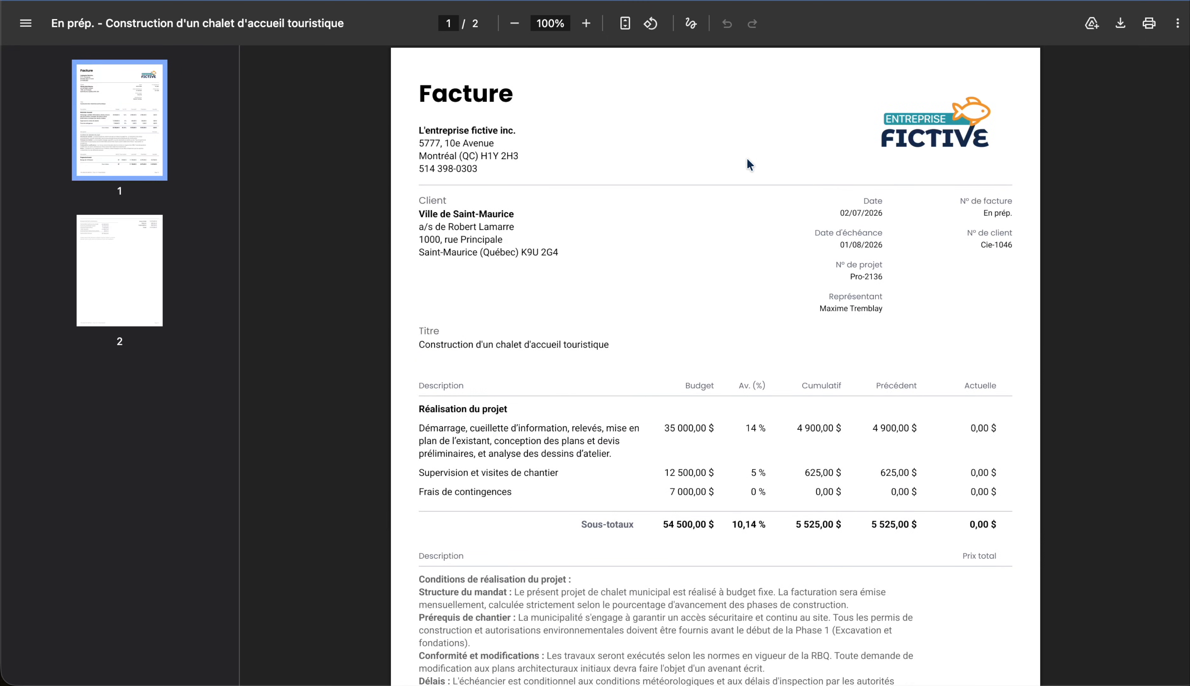
pyautogui.press('super+w')
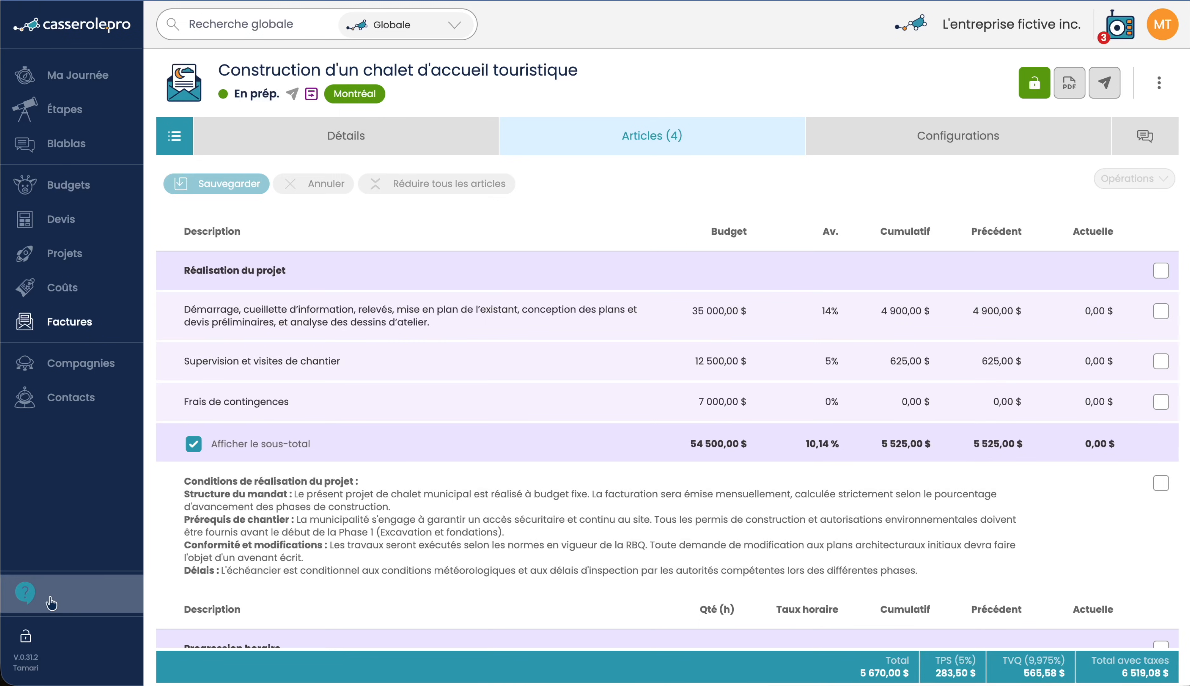
# Step: Open the help widget, view its Messages section for contacting support, and close the widget
pyautogui.click(51, 603)
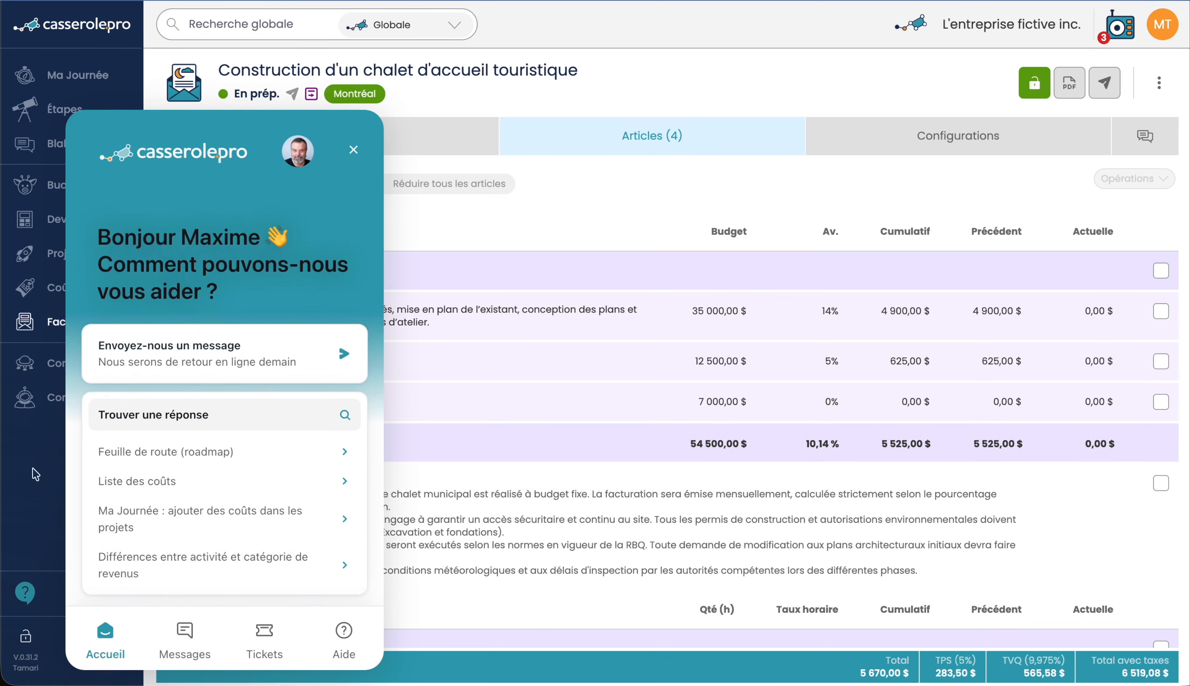
pyautogui.click(195, 639)
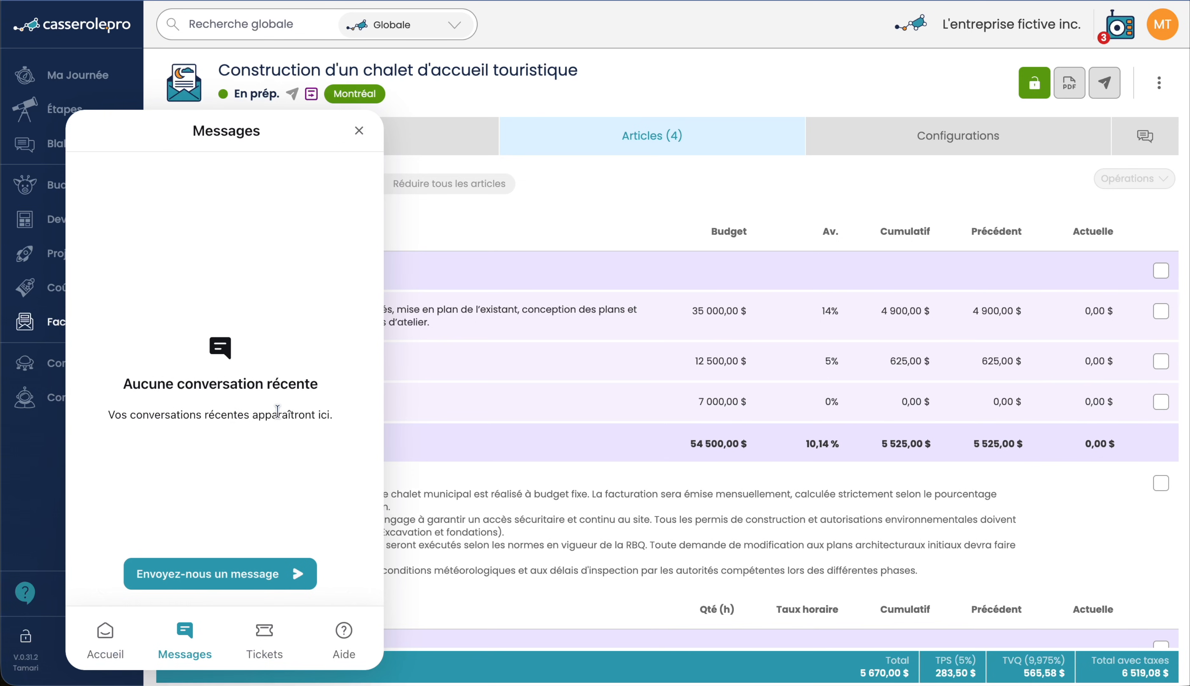
pyautogui.click(359, 130)
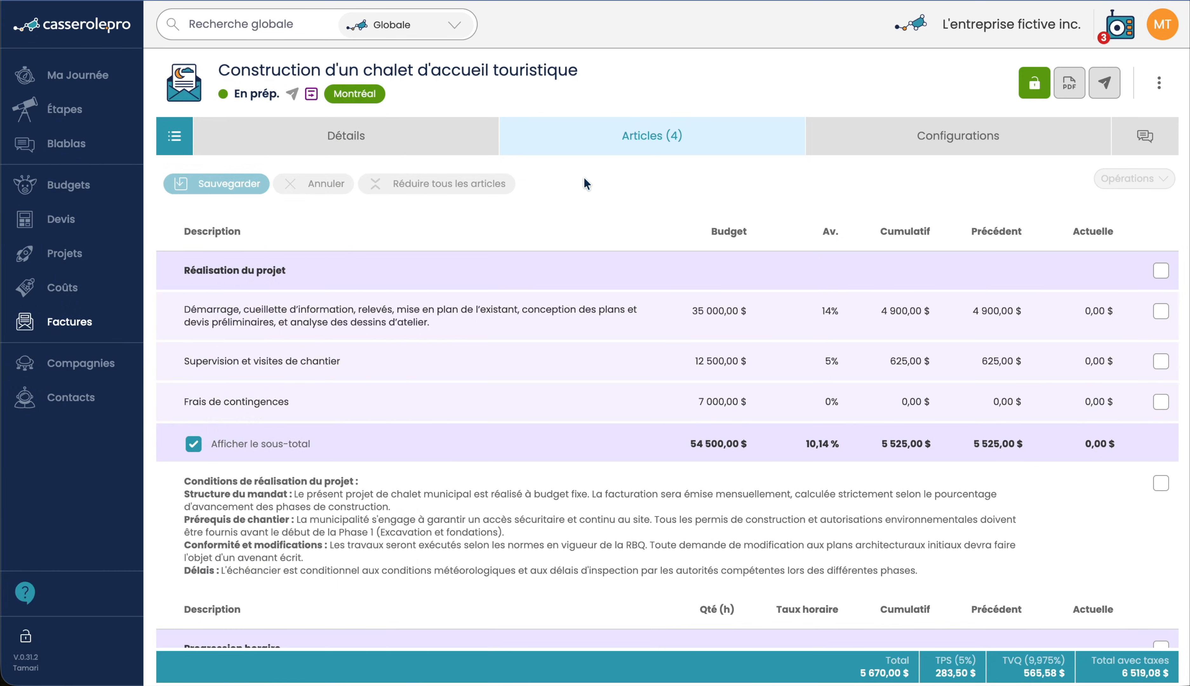